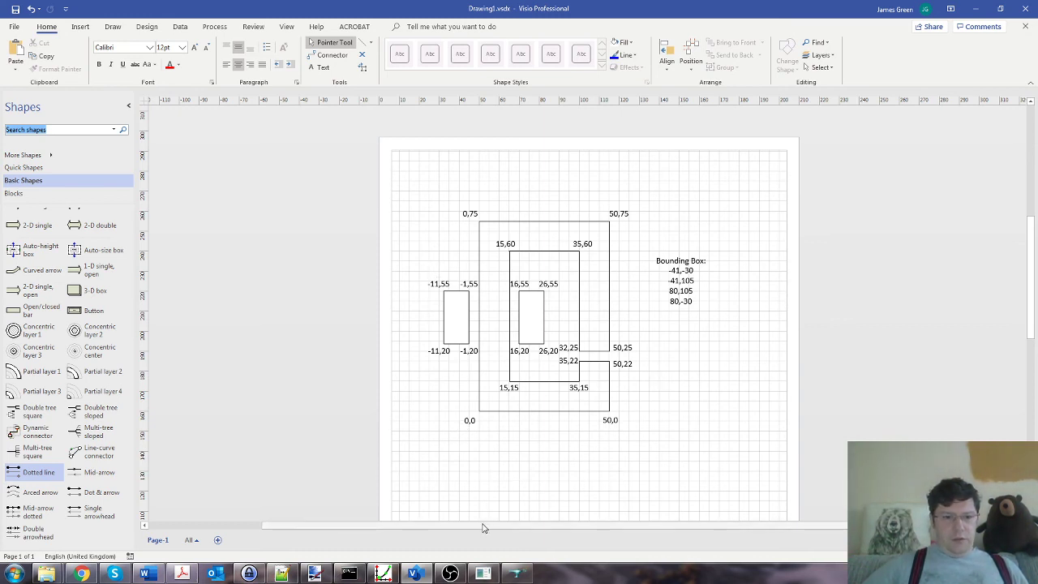
# - Switch to SALOME and inspect the Coil Inner, Coil Outer, Air, Core and Bounding Box groups under Final Problem
pyautogui.click(516, 573)
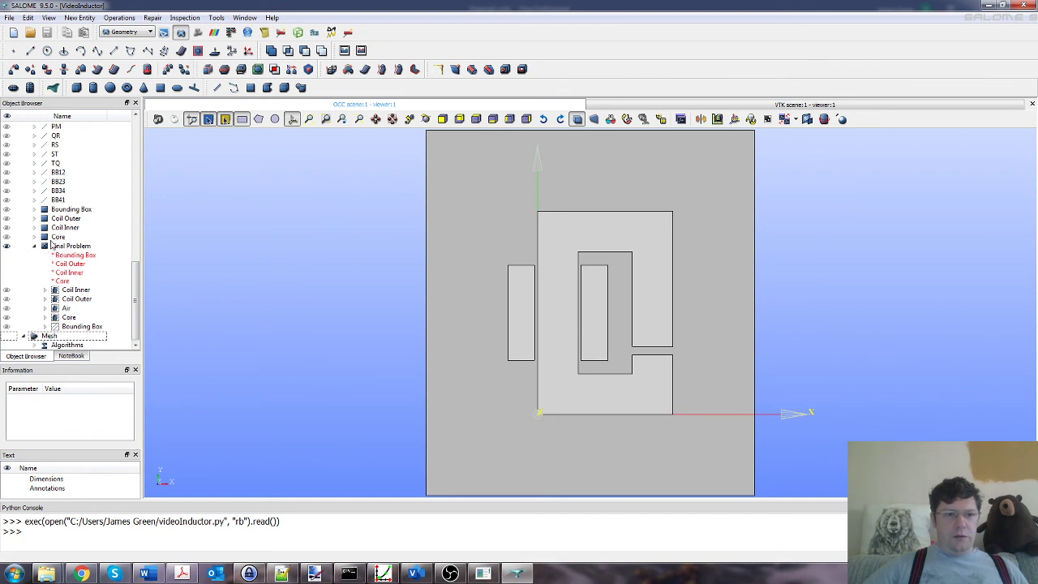
pyautogui.click(76, 290)
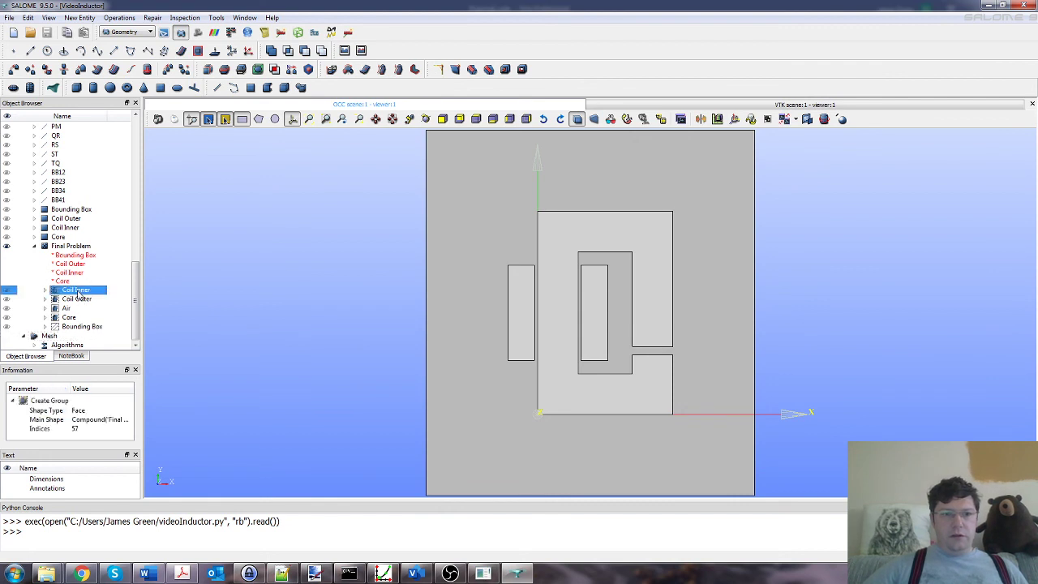
pyautogui.click(8, 290)
pyautogui.click(8, 290)
pyautogui.click(9, 299)
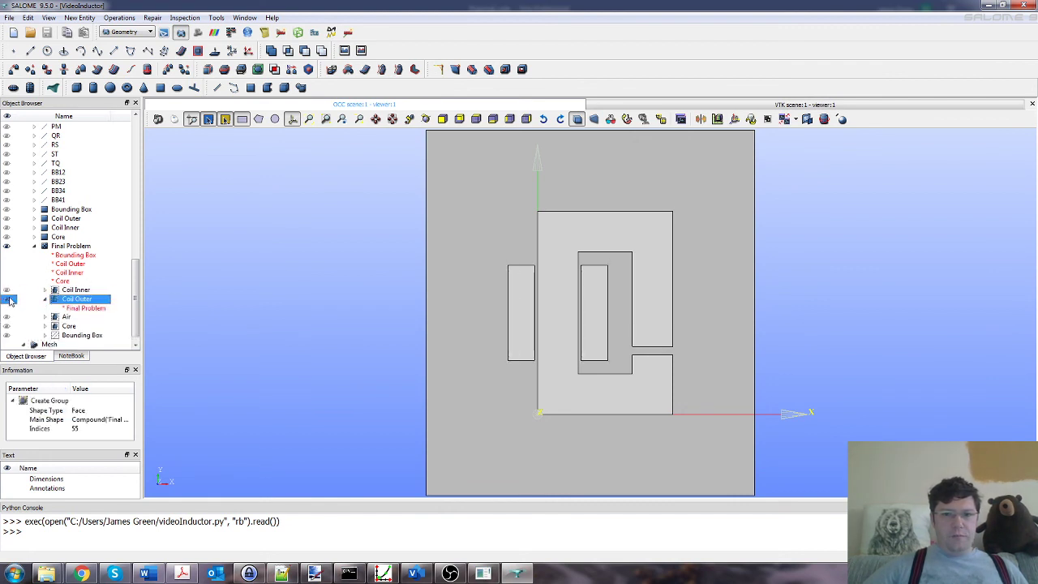
pyautogui.click(8, 317)
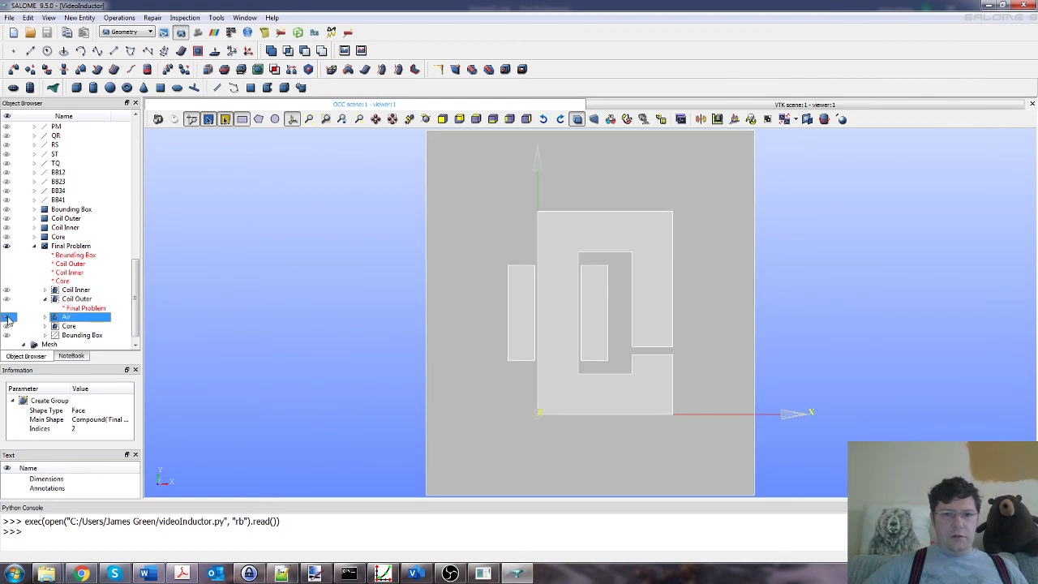
pyautogui.click(9, 326)
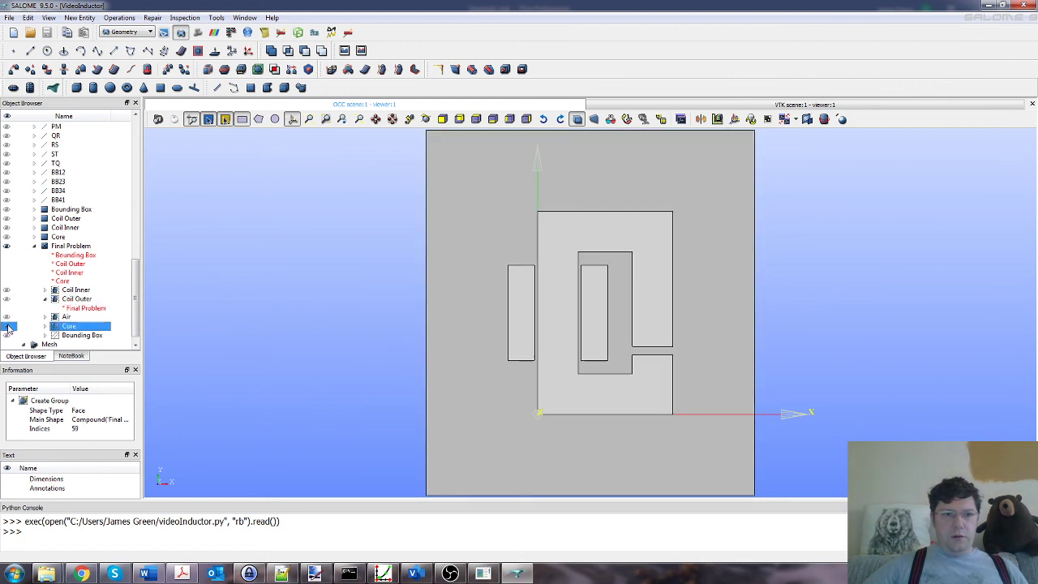
pyautogui.click(9, 336)
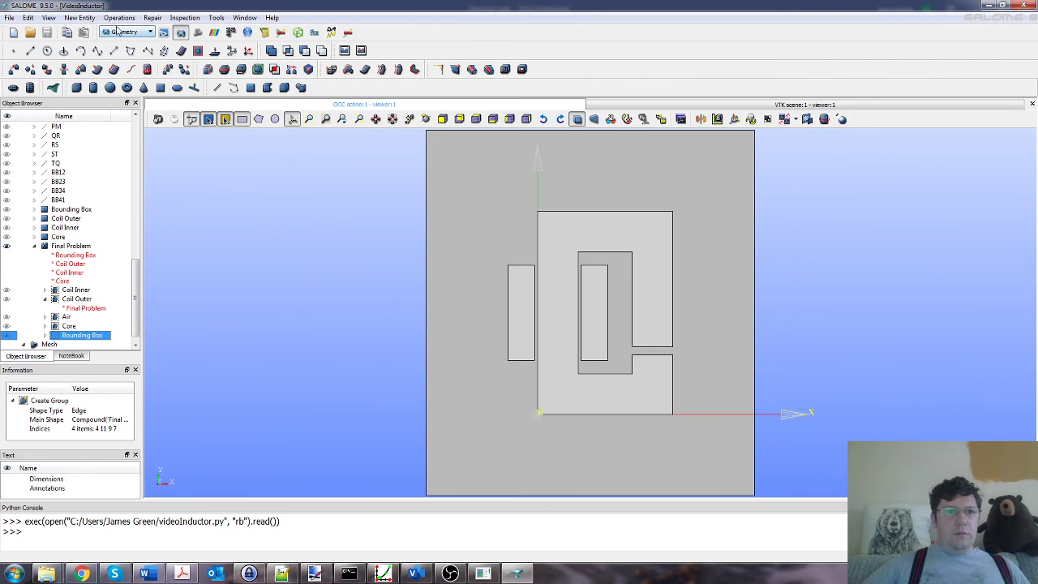
# - Switch to the Mesh module and start a new mesh with Final Problem as its geometry
pyautogui.click(118, 31)
pyautogui.click(125, 72)
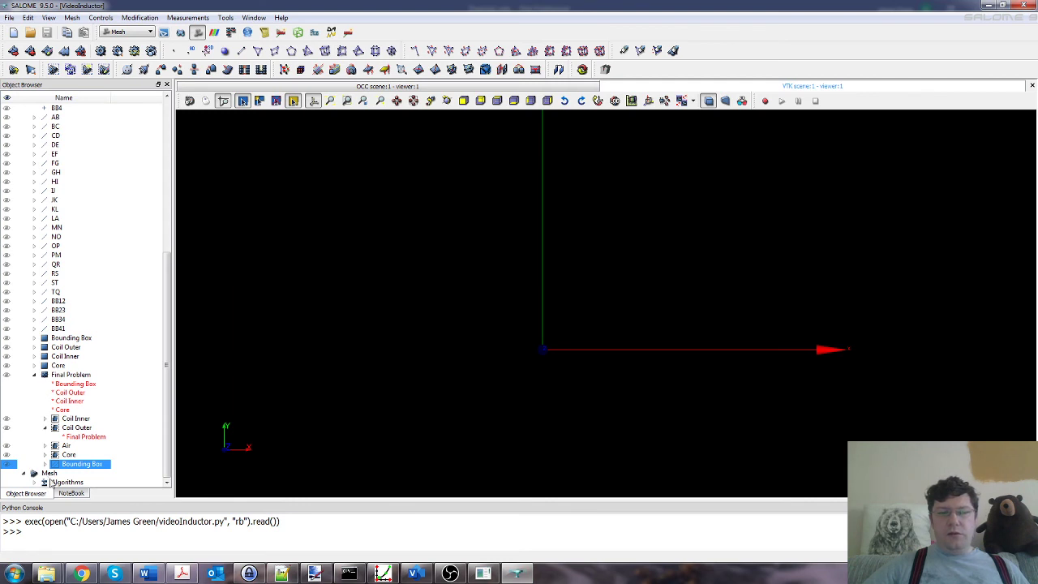
pyautogui.click(72, 17)
pyautogui.click(95, 33)
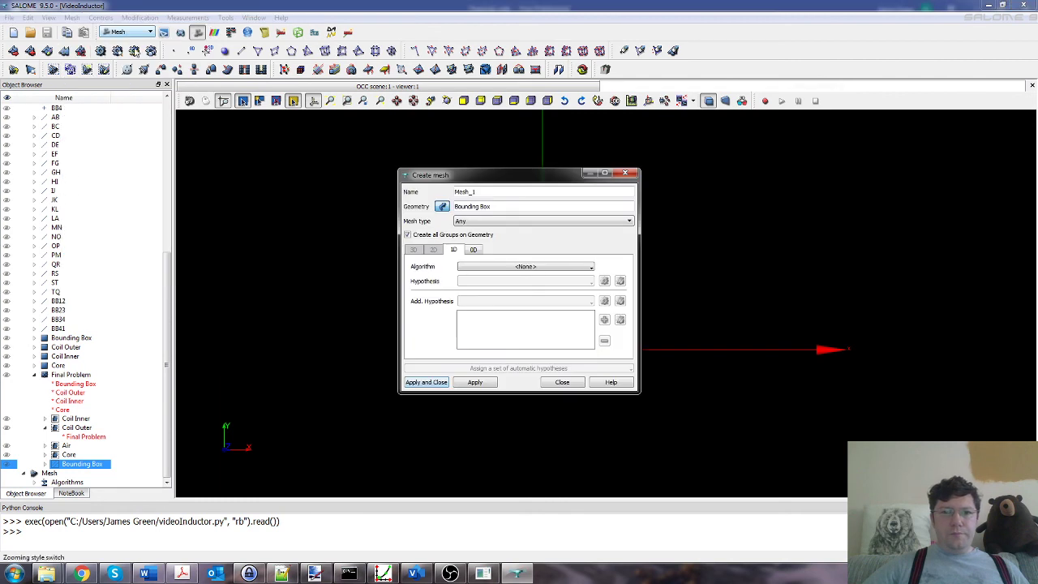
pyautogui.click(499, 193)
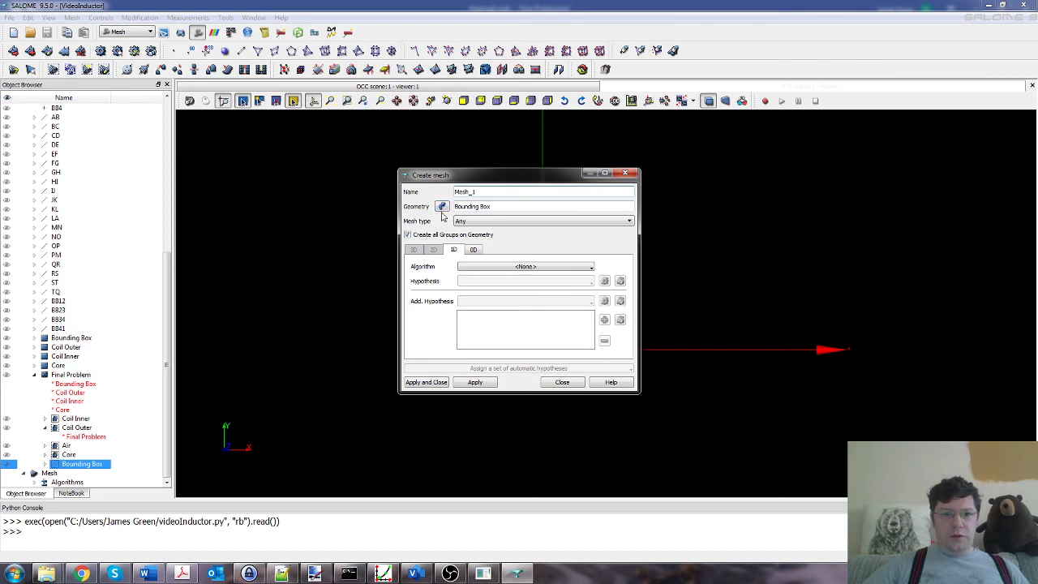
pyautogui.click(441, 208)
pyautogui.click(64, 374)
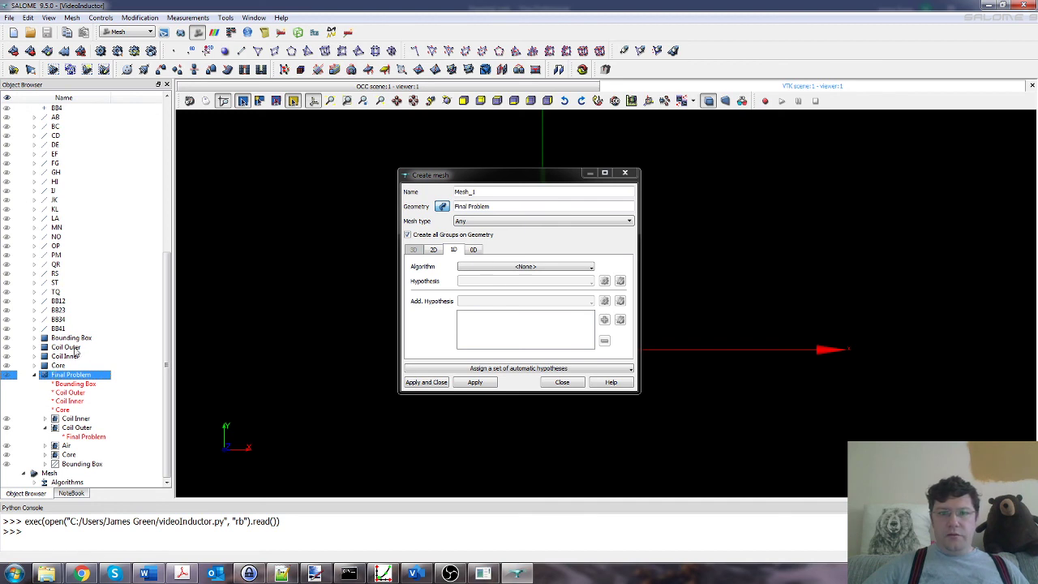
# - Choose NETGEN 2D as the 2D algorithm of the new mesh
pyautogui.click(435, 249)
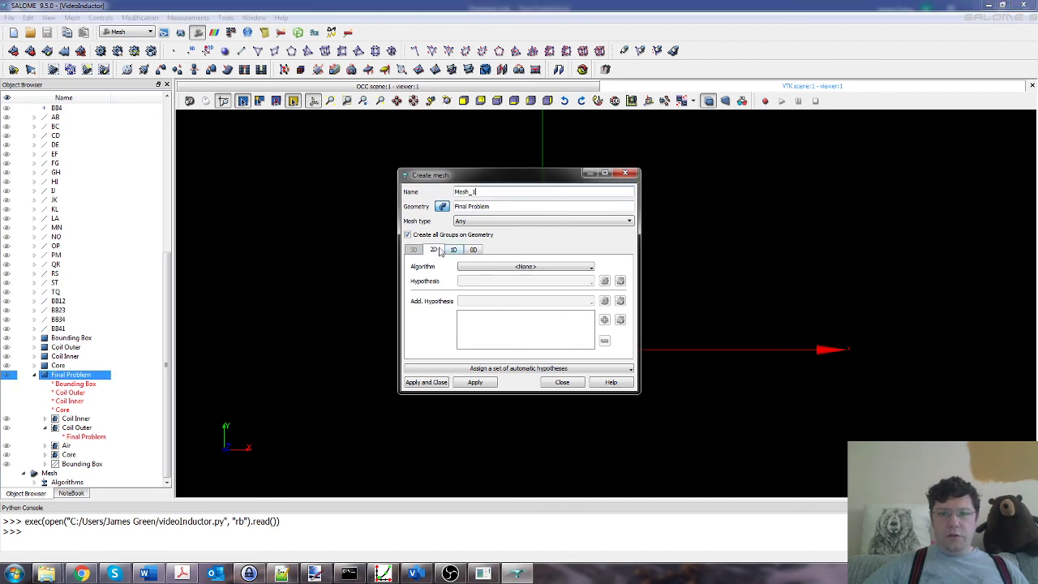
pyautogui.click(503, 268)
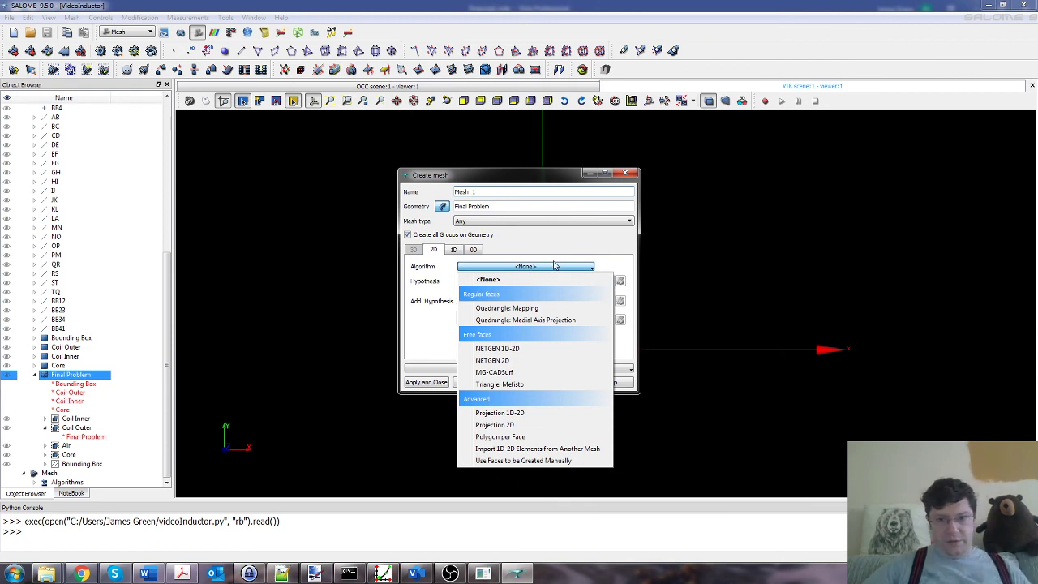
pyautogui.click(533, 366)
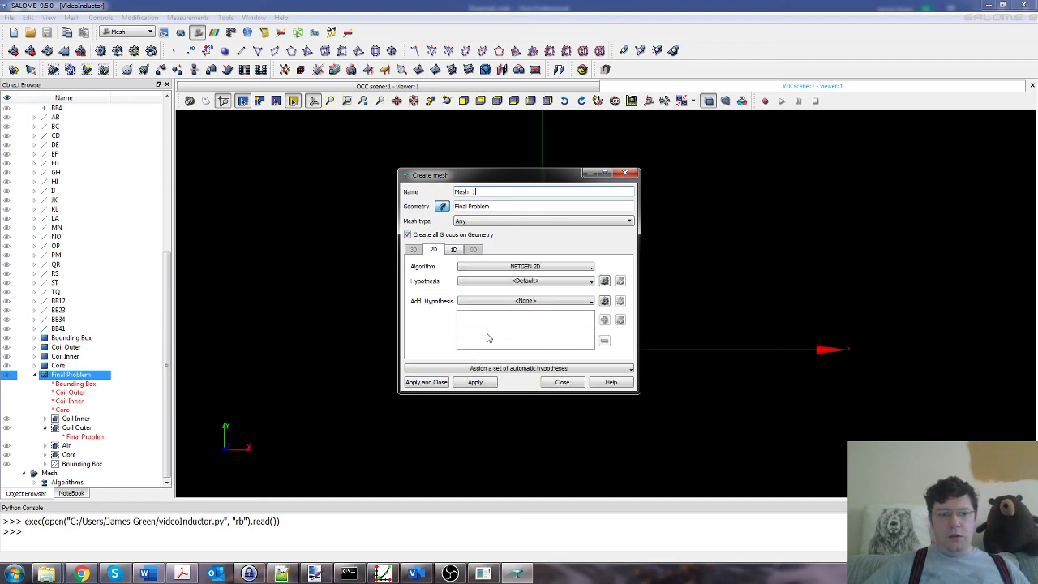
# - Switch to Chrome, view the Netgen/NGSolve website ngsolve.org in a new tab, close it and return to SALOME
pyautogui.click(83, 573)
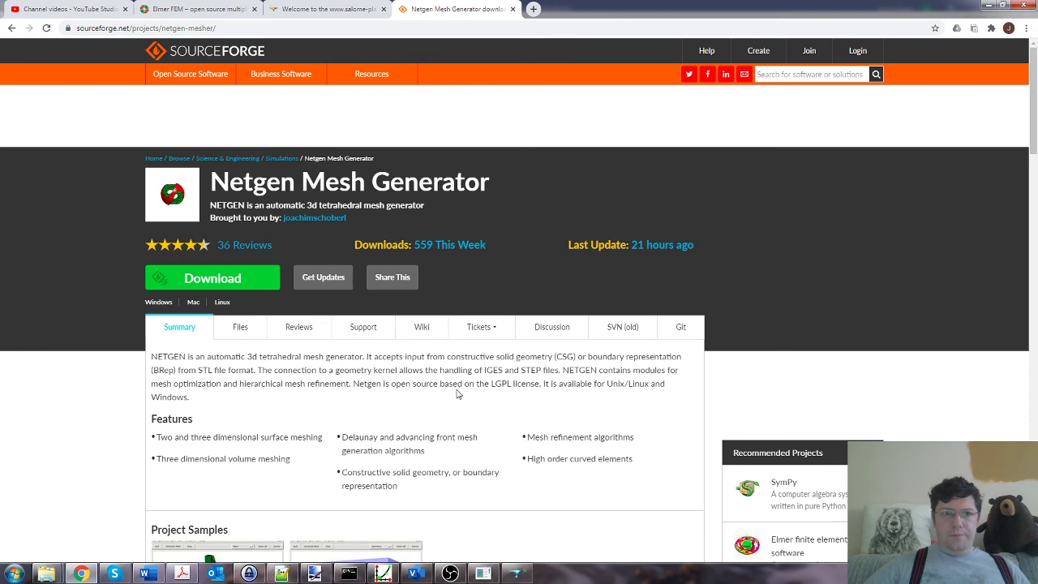
pyautogui.click(533, 9)
pyautogui.write('ng')
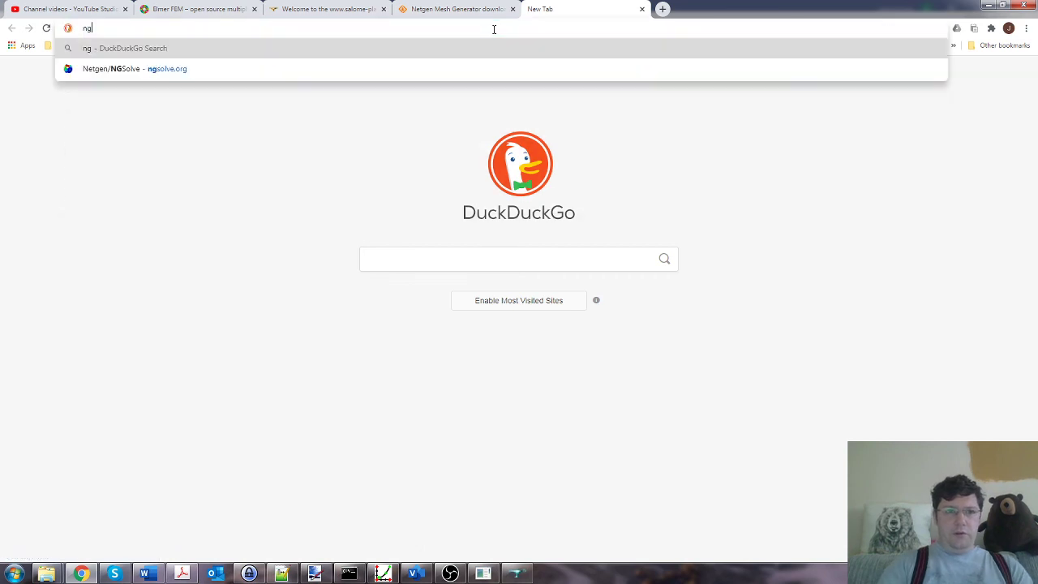
pyautogui.press('Down')
pyautogui.press('Return')
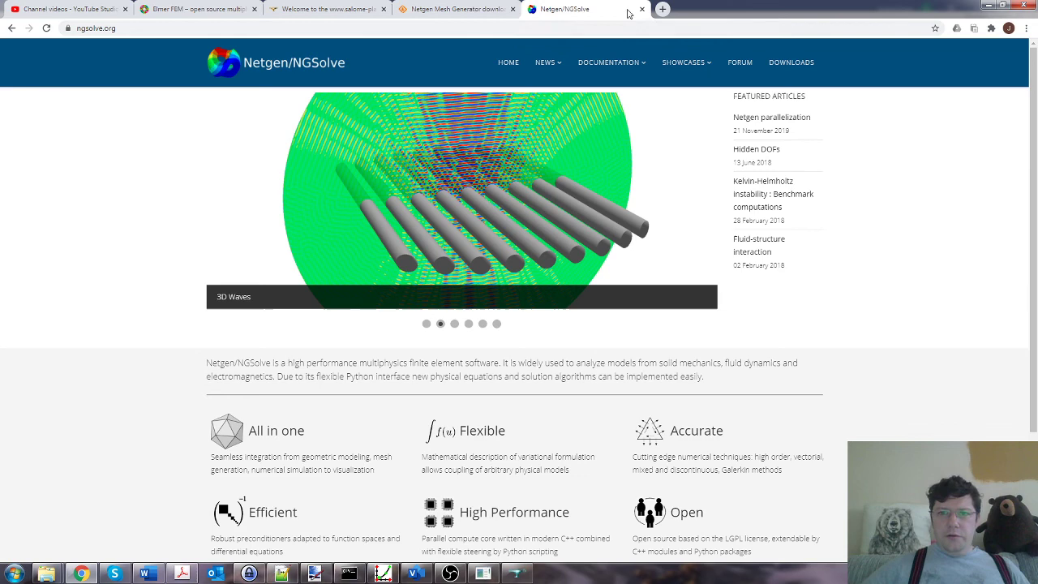
pyautogui.click(641, 9)
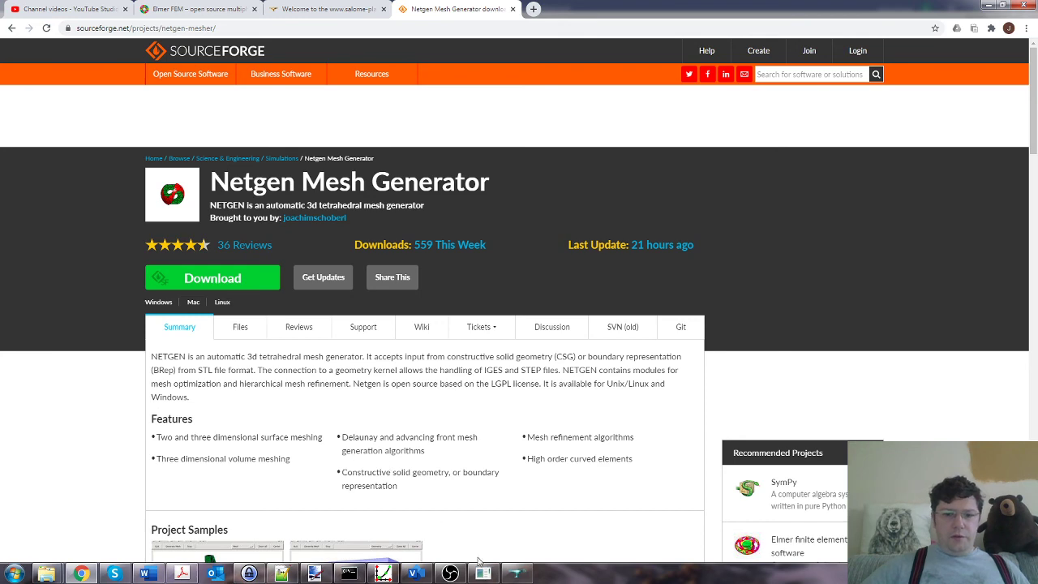
pyautogui.click(517, 573)
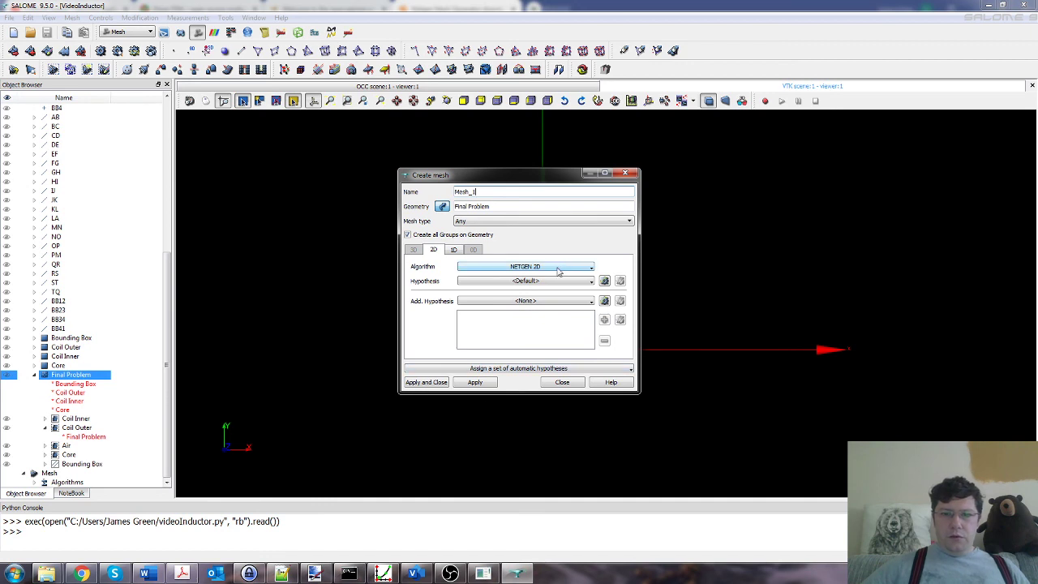
# - Add a NETGEN 2D Parameters hypothesis with Fine fineness, a maximum size of 5 and a minimum size of 1
pyautogui.click(604, 281)
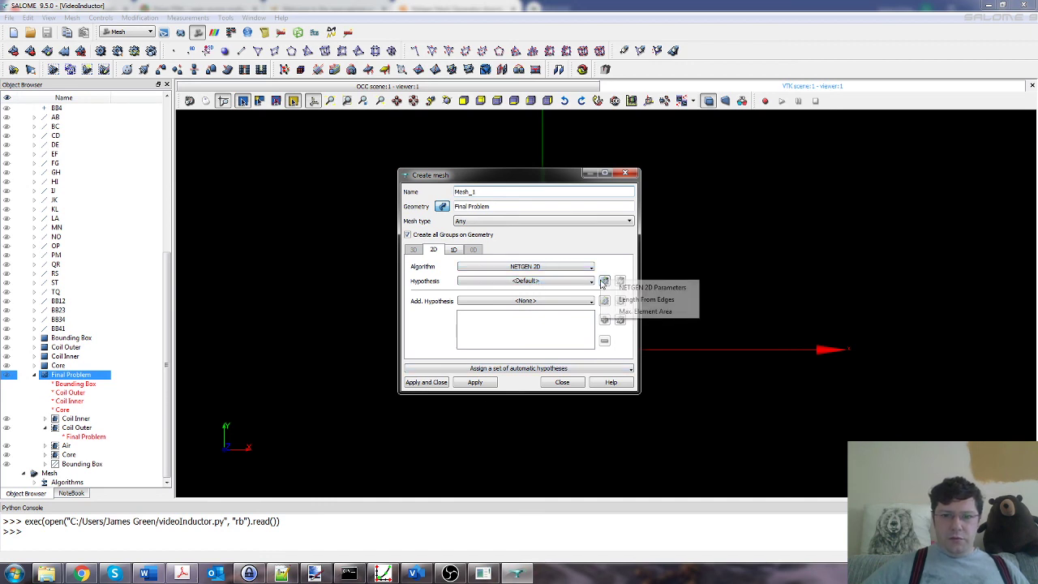
pyautogui.click(637, 285)
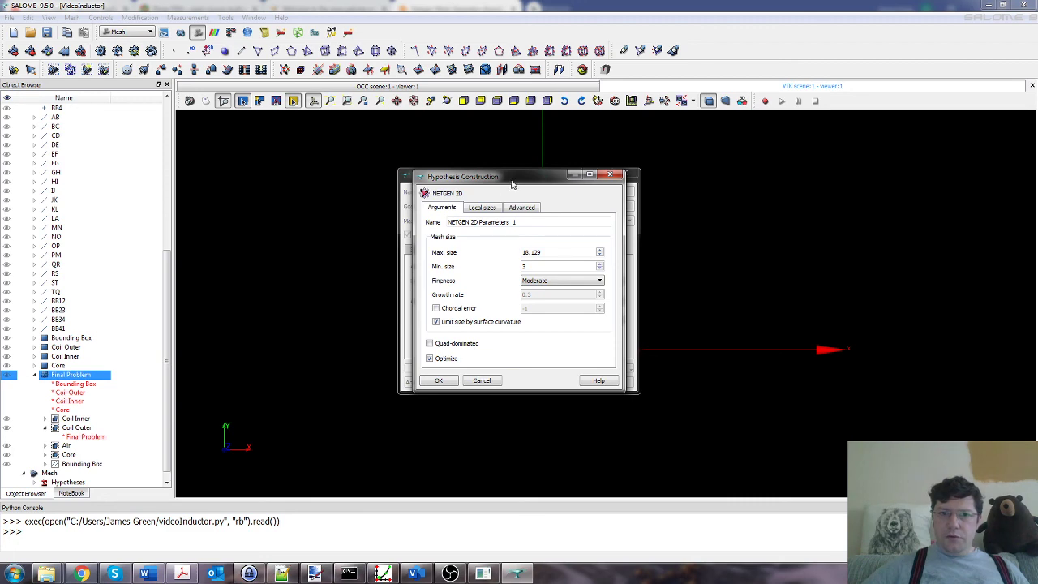
pyautogui.moveTo(502, 186); pyautogui.dragTo(765, 186)
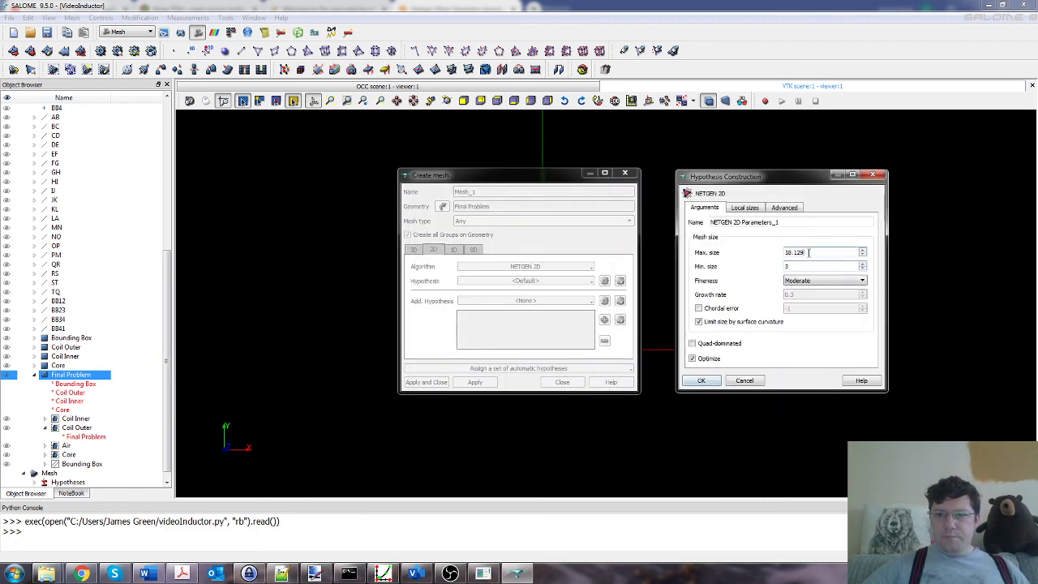
pyautogui.doubleClick(796, 252)
pyautogui.click(819, 281)
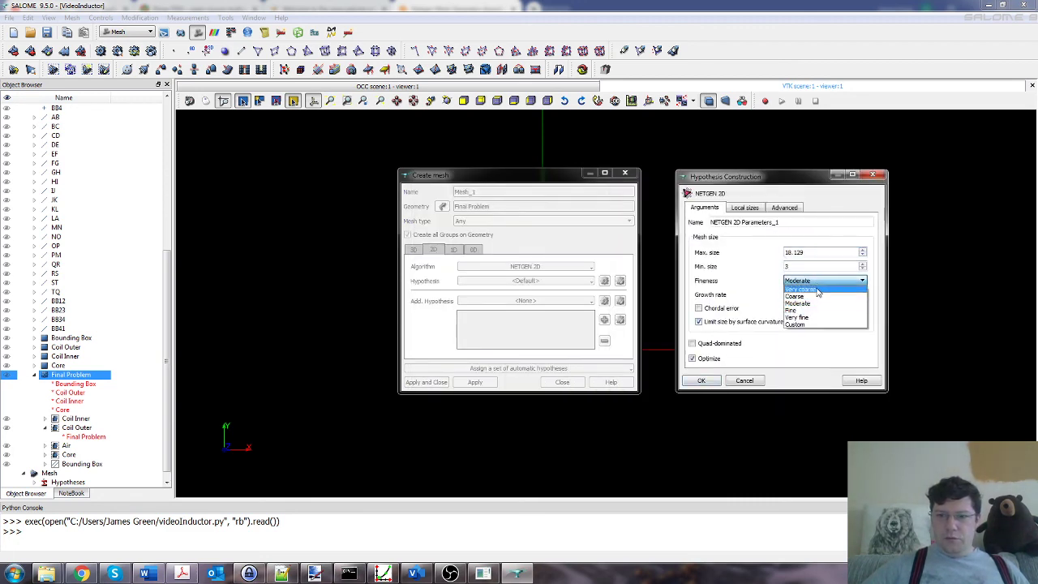
pyautogui.click(815, 312)
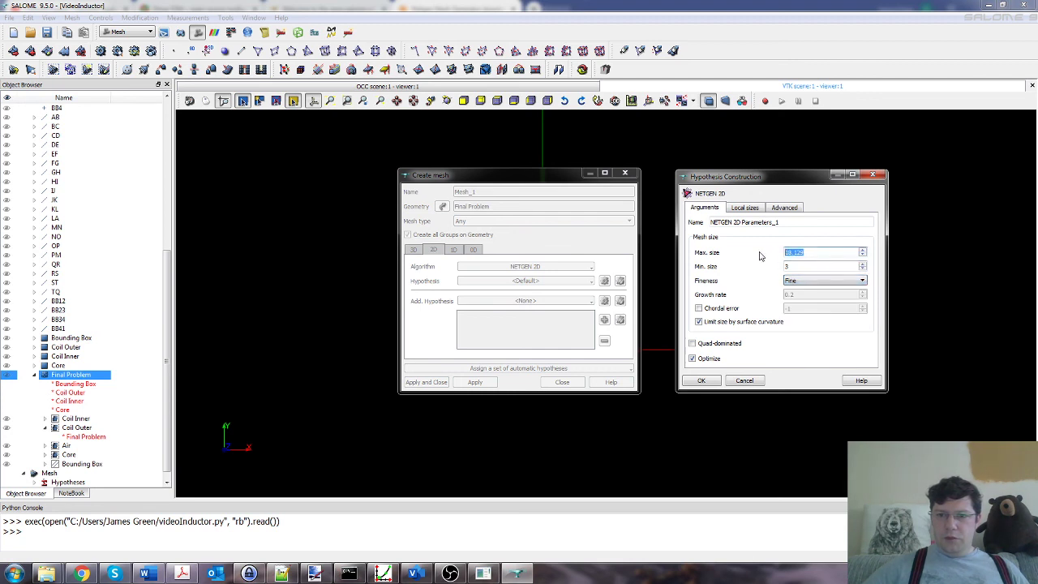
pyautogui.write('5')
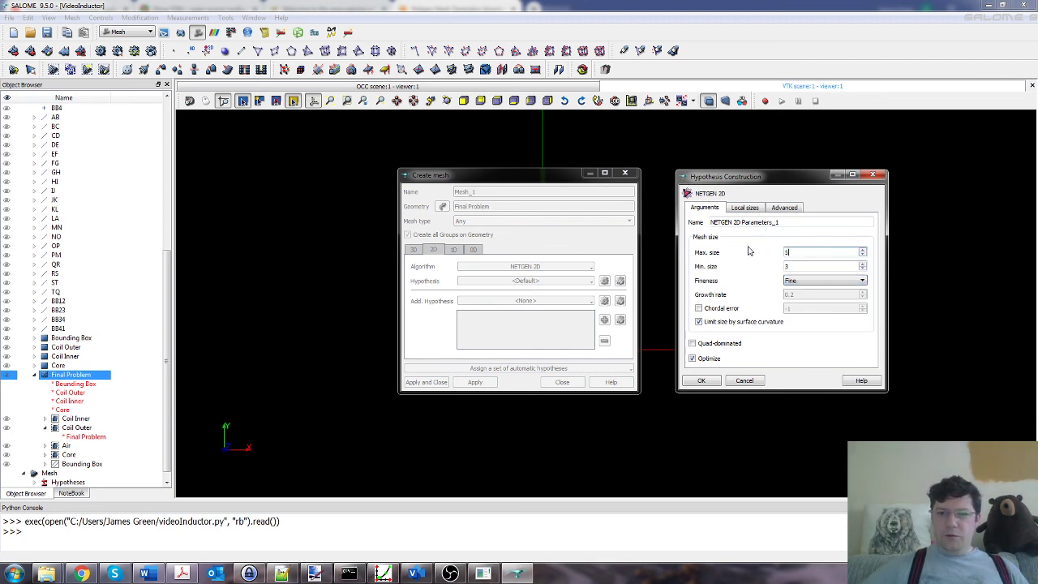
pyautogui.doubleClick(788, 266)
pyautogui.write('1')
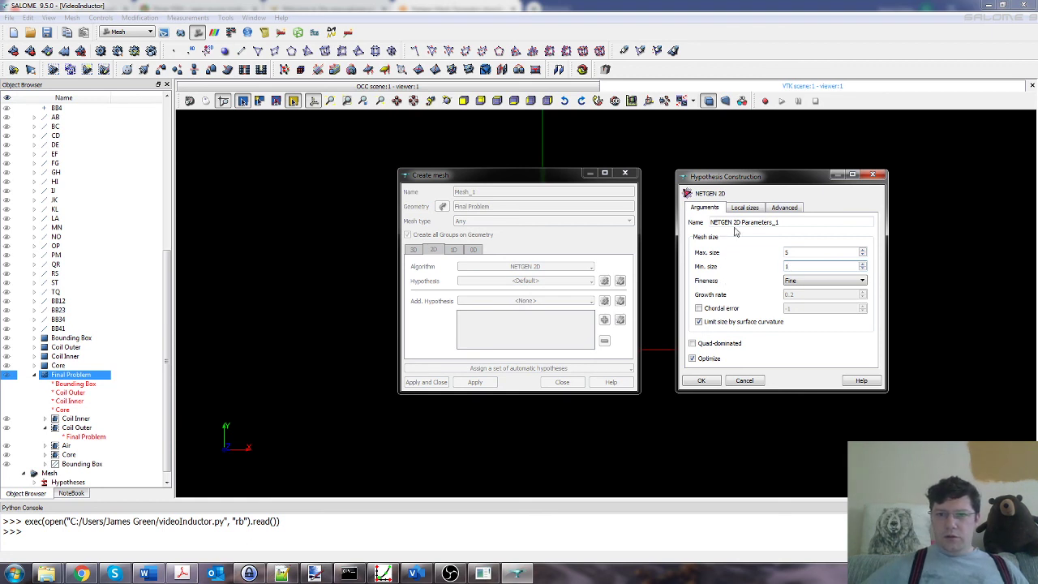
pyautogui.click(713, 381)
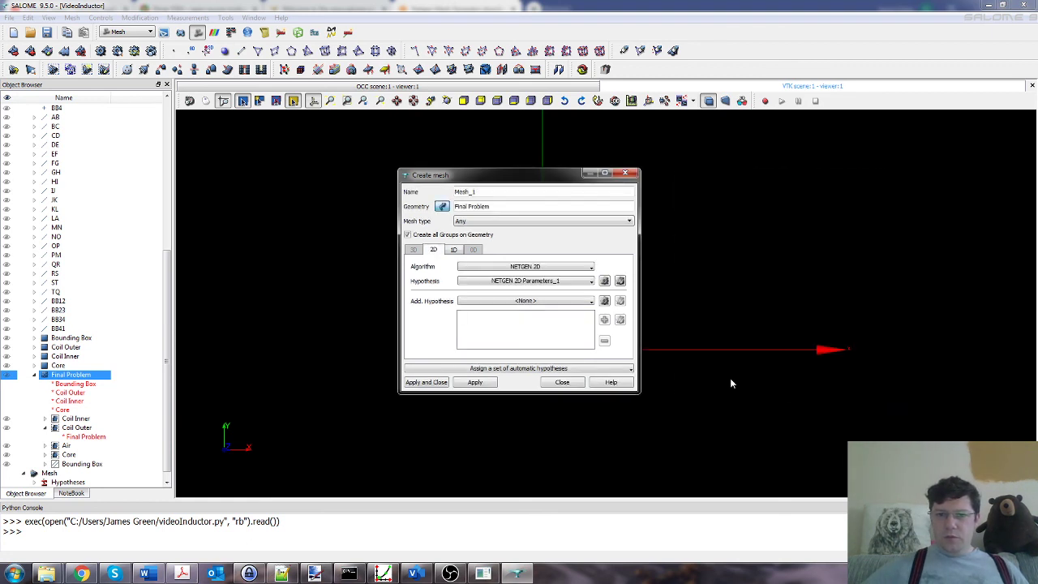
# - Keep NETGEN 2D Parameters_1 as the 2D hypothesis and create the mesh from the current settings
pyautogui.click(559, 282)
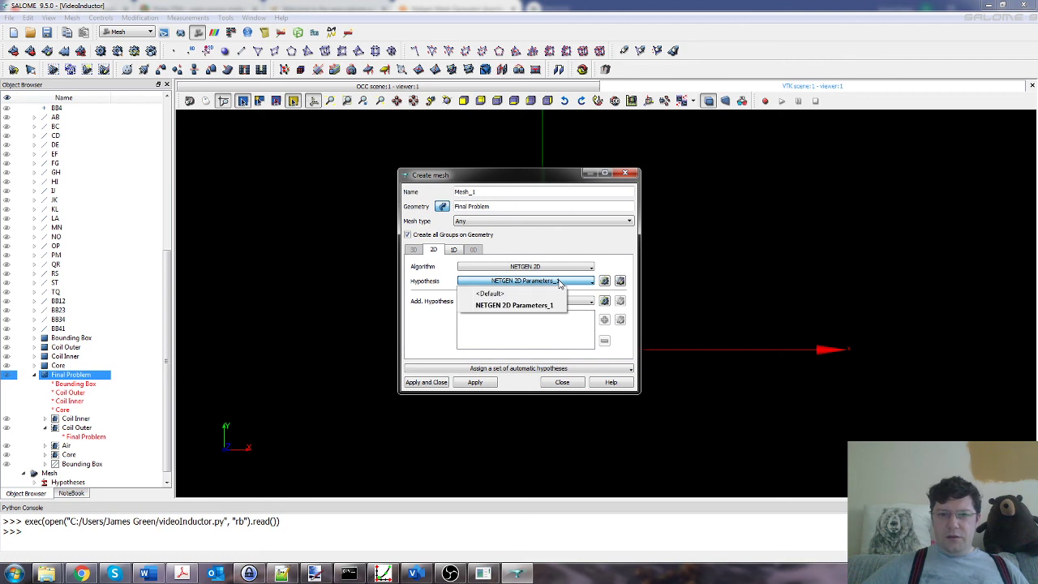
pyautogui.click(559, 282)
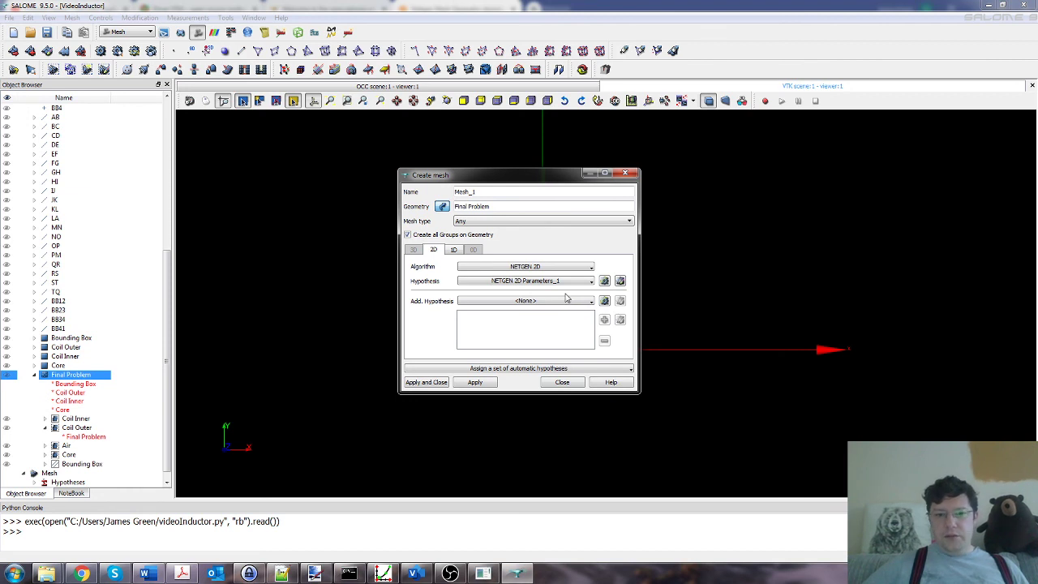
pyautogui.click(427, 382)
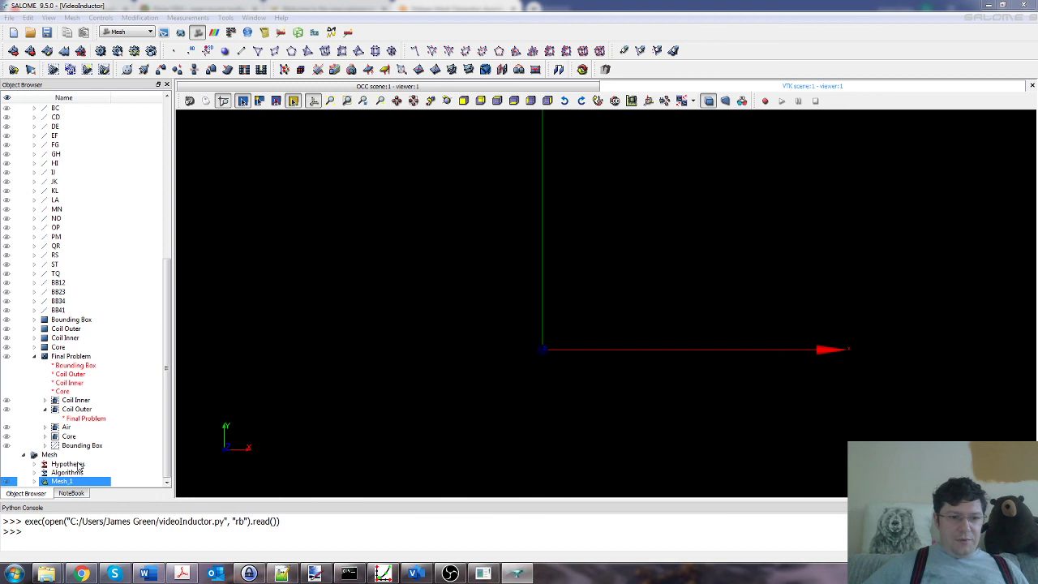
# - Expand the mesh study's hypotheses, algorithms and Mesh_1 entries to examine their contents
pyautogui.click(34, 473)
pyautogui.click(34, 464)
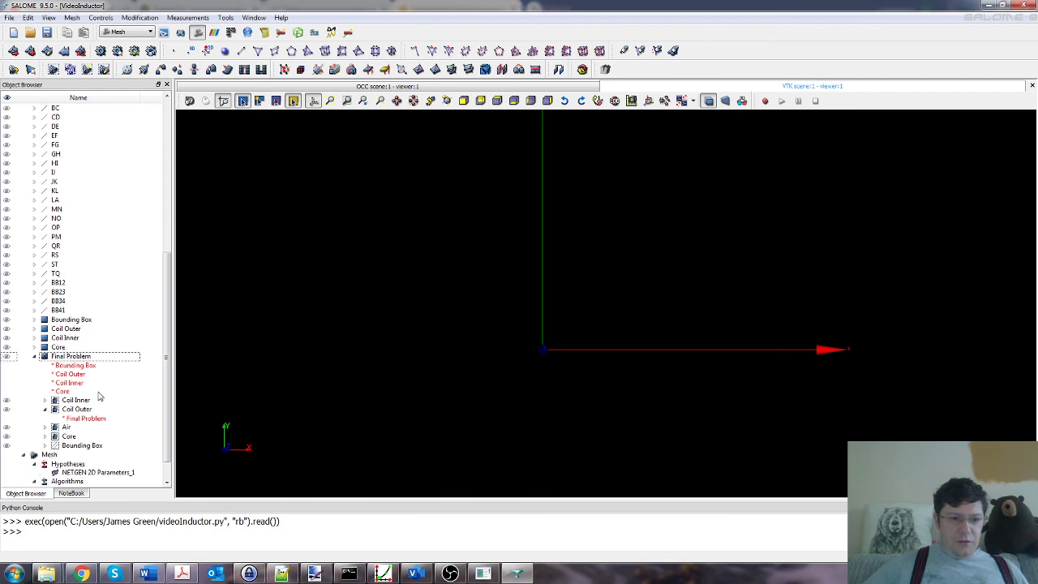
pyautogui.scroll(-1, 53, 478)
pyautogui.click(53, 480)
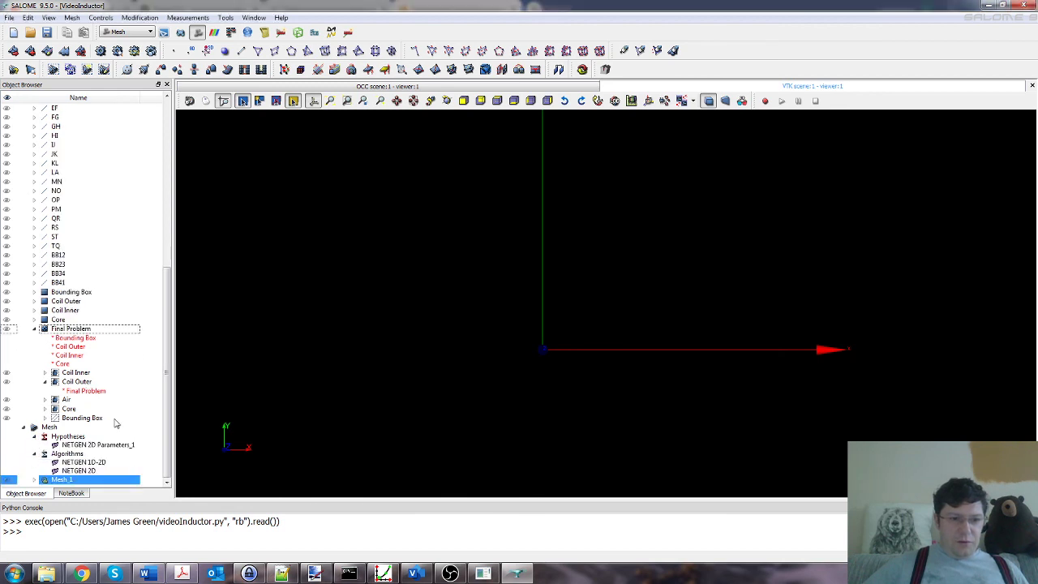
pyautogui.click(36, 481)
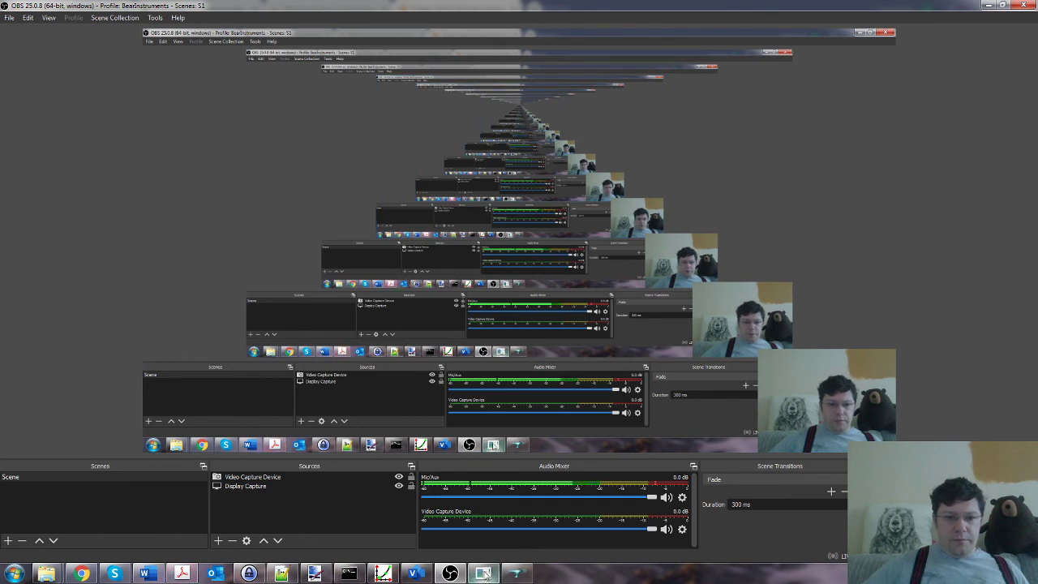
# - Try to compute Mesh_1 on the Final Problem geometry
pyautogui.click(485, 573)
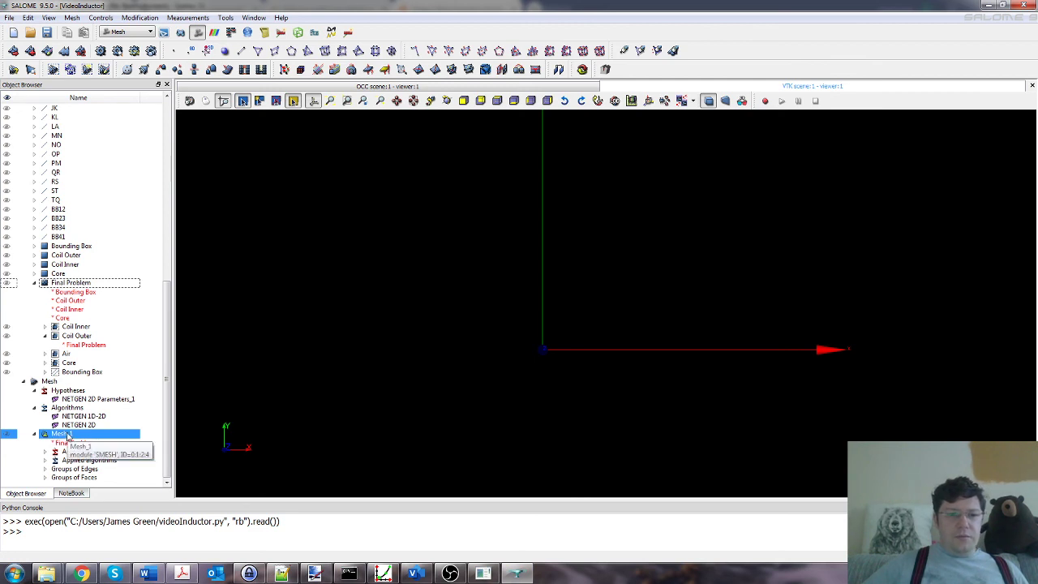
pyautogui.rightClick(68, 433)
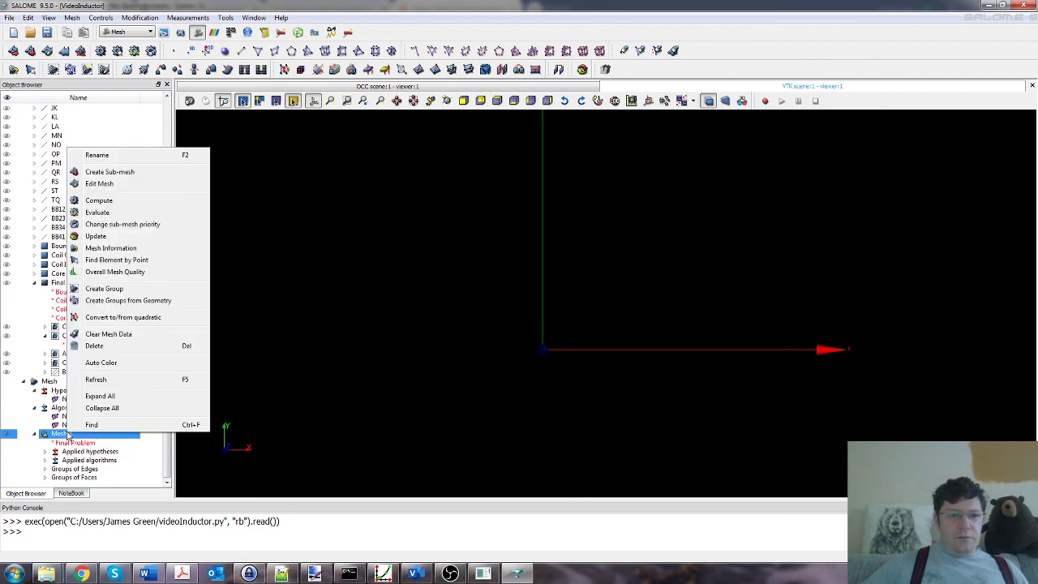
pyautogui.click(138, 202)
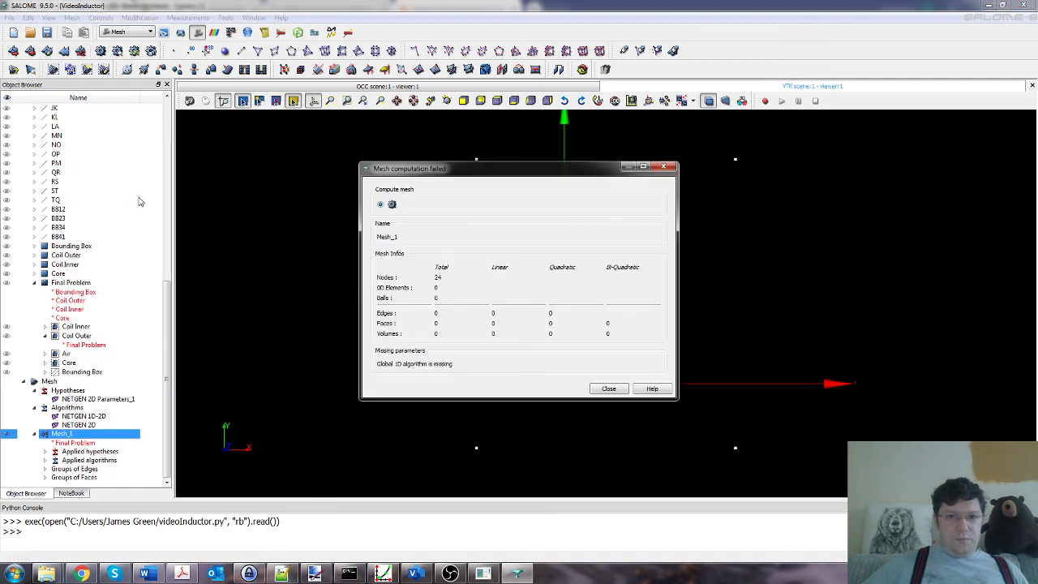
# - Dismiss the computation report and compare the mesh nodes with the inductor geometry in the OCC viewer
pyautogui.click(609, 389)
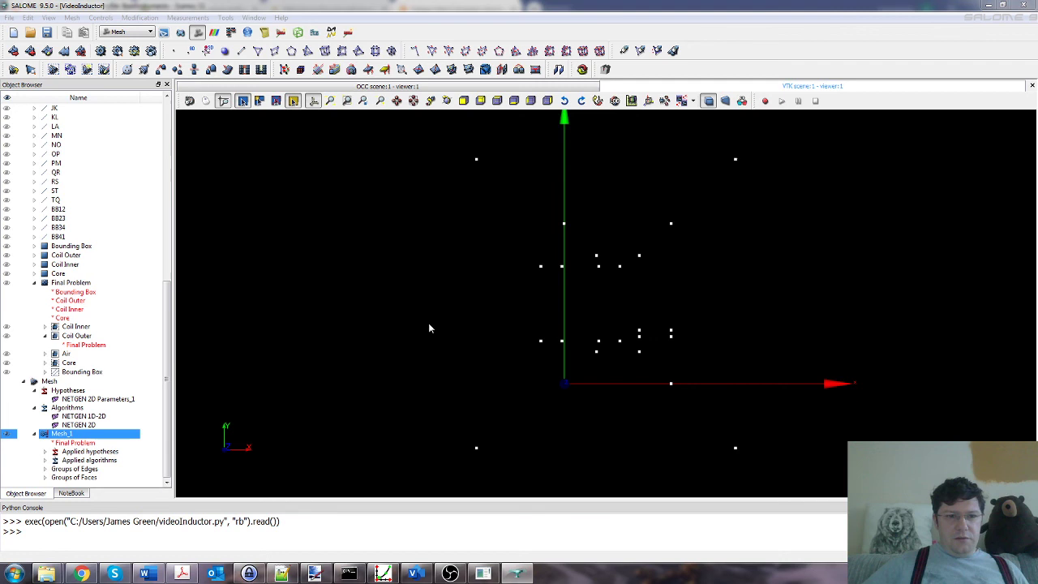
pyautogui.click(236, 334)
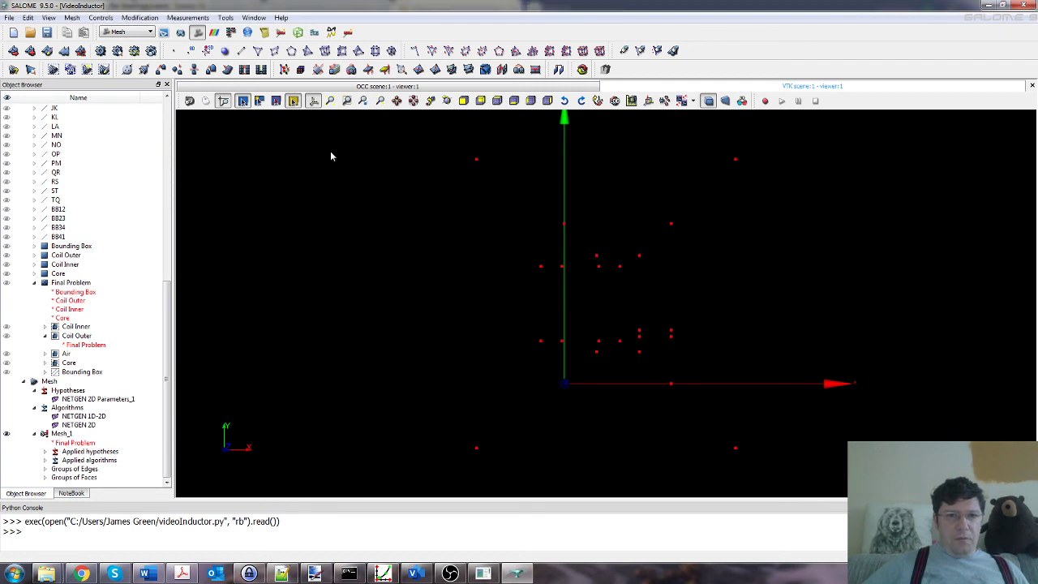
pyautogui.scroll(-2, 350, 251)
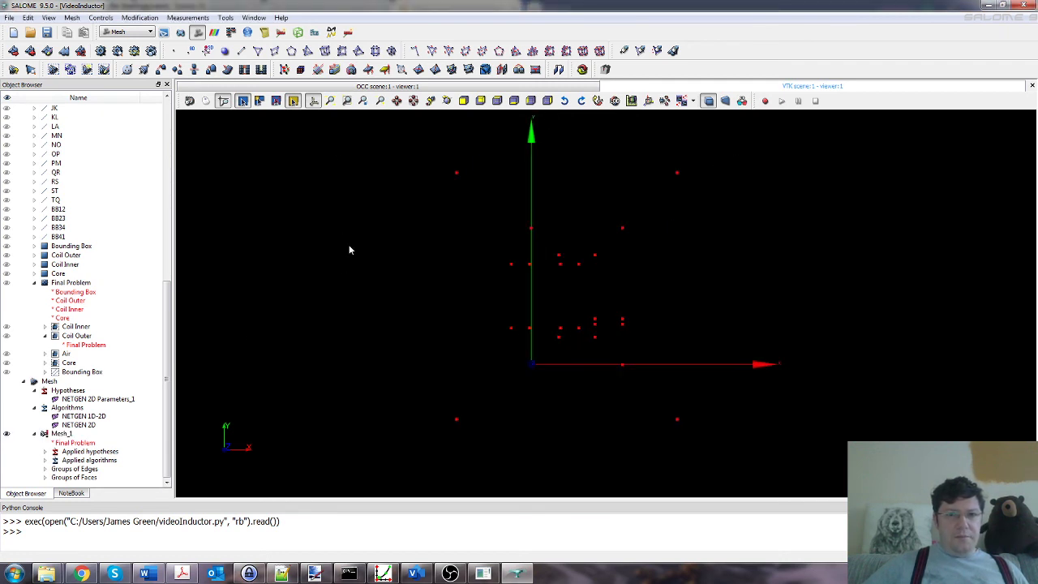
pyautogui.click(381, 89)
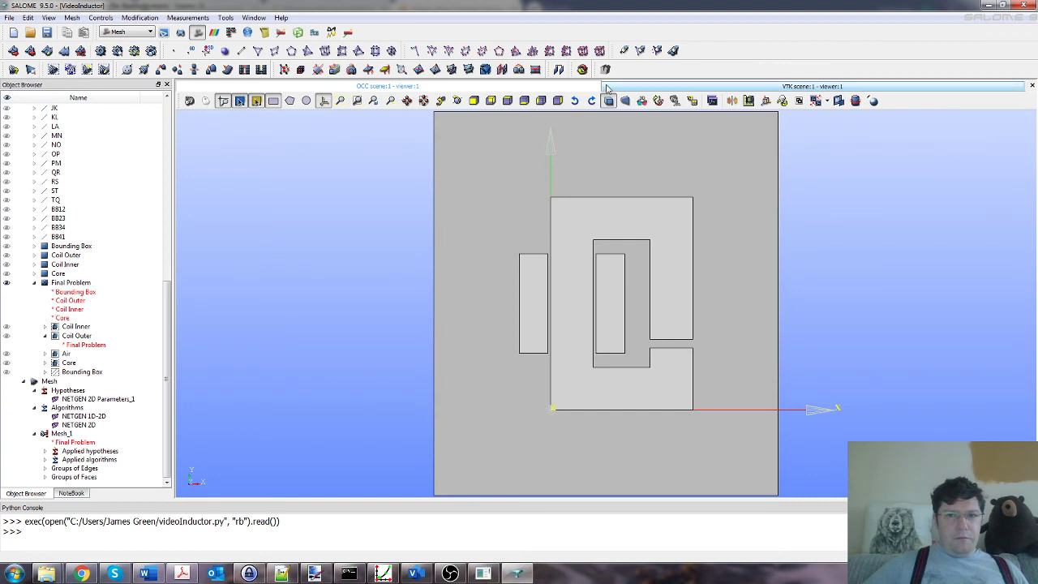
pyautogui.click(778, 86)
# - Open Mesh_1 for editing and examine its mesh type, 2D hypothesis and additional hypothesis options
pyautogui.click(71, 435)
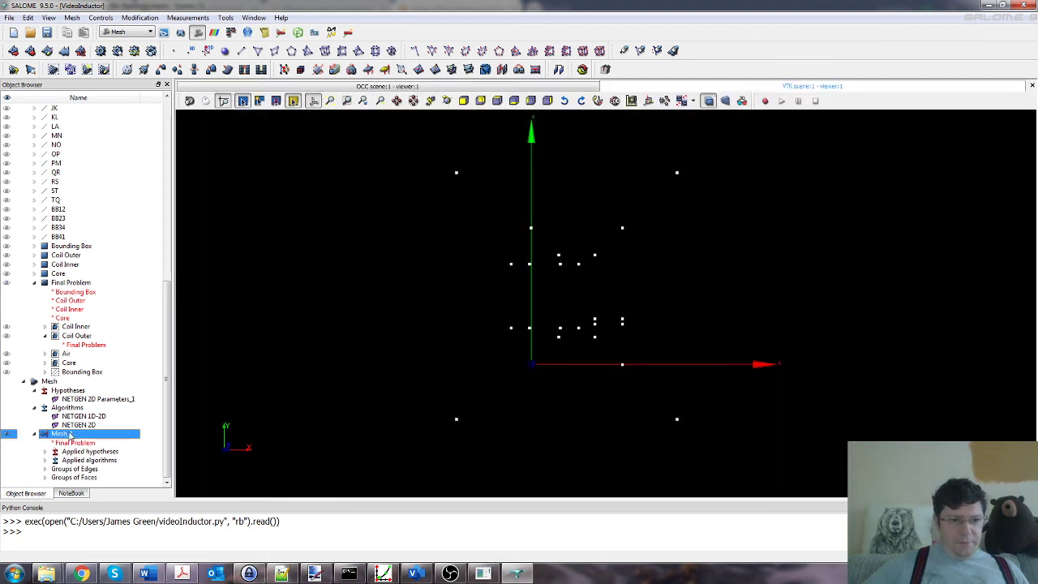
pyautogui.rightClick(71, 435)
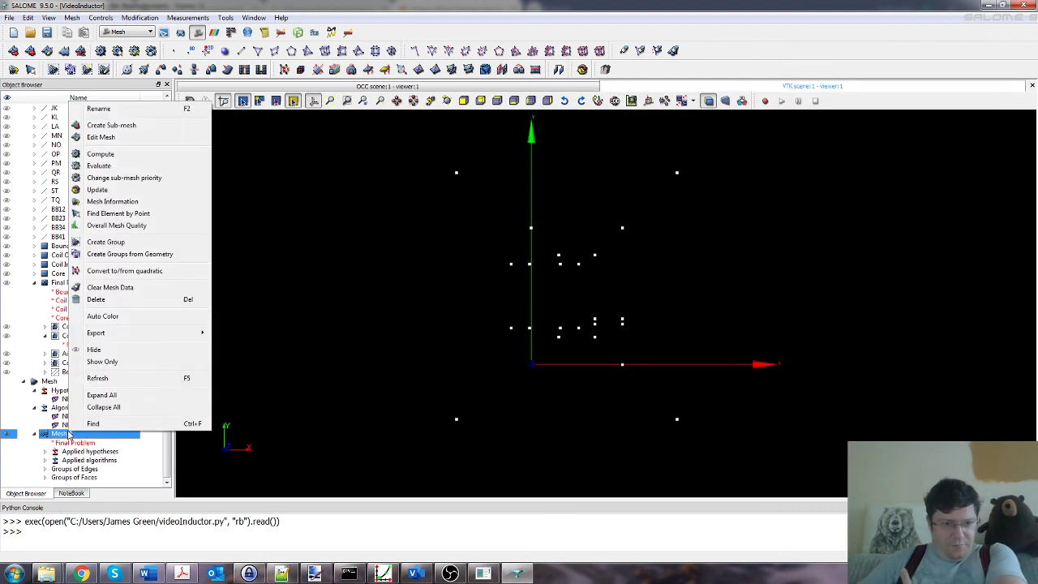
pyautogui.click(139, 138)
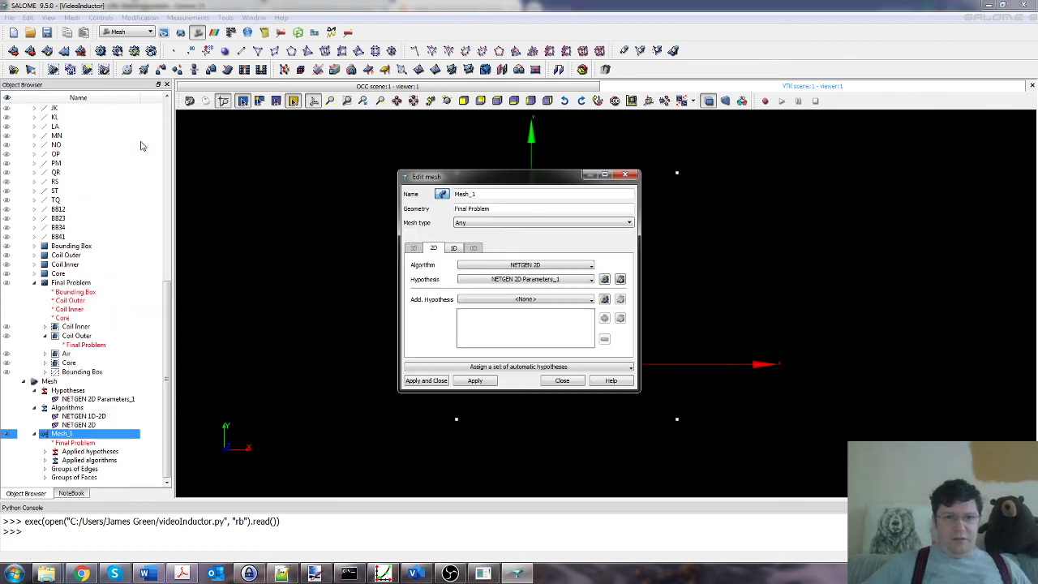
pyautogui.click(516, 225)
pyautogui.click(523, 225)
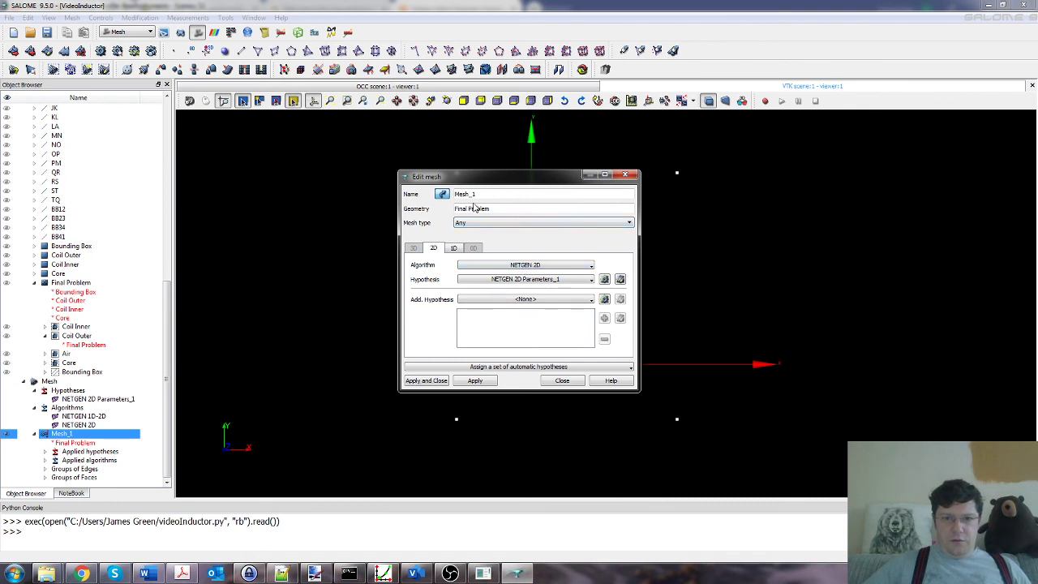
pyautogui.click(542, 280)
pyautogui.click(523, 303)
pyautogui.click(533, 285)
pyautogui.click(527, 300)
pyautogui.click(604, 280)
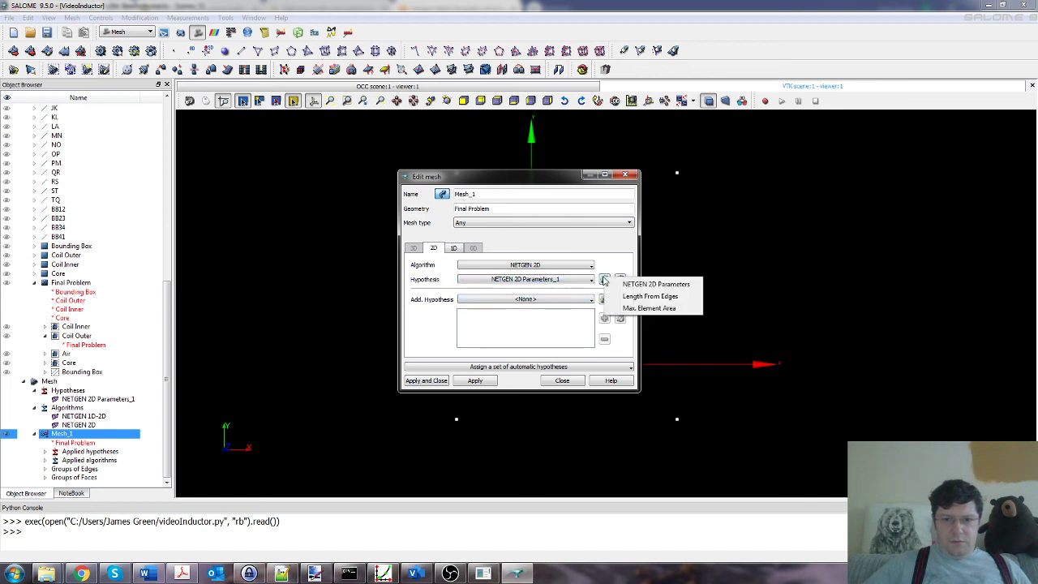
pyautogui.click(656, 285)
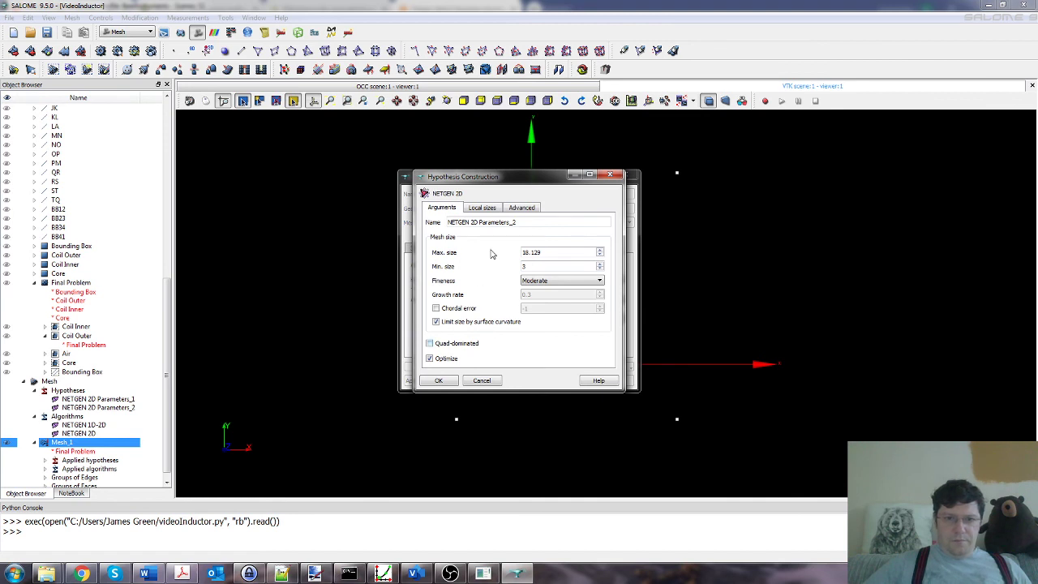
pyautogui.click(491, 208)
pyautogui.click(520, 208)
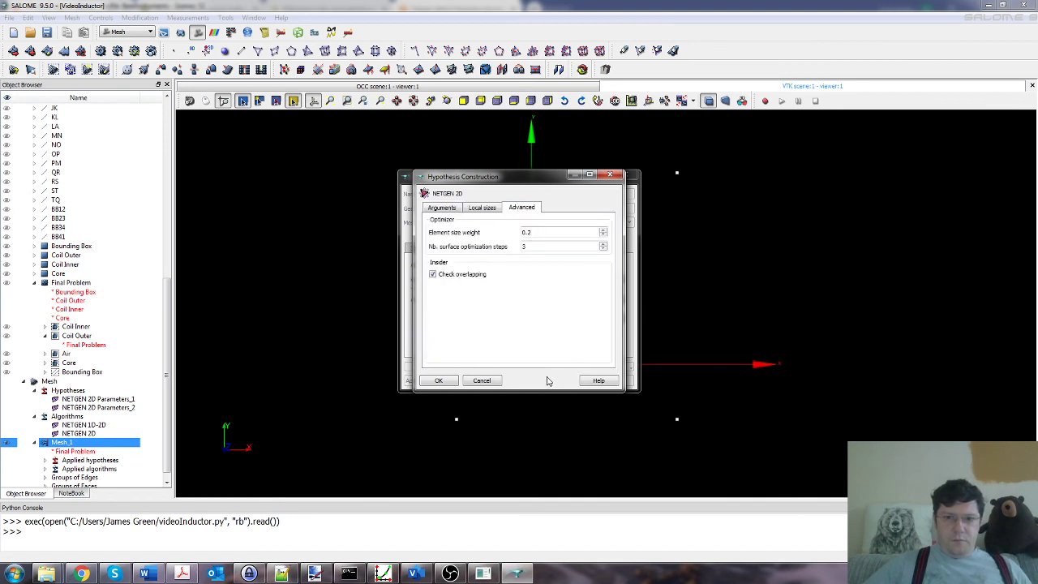
pyautogui.click(481, 379)
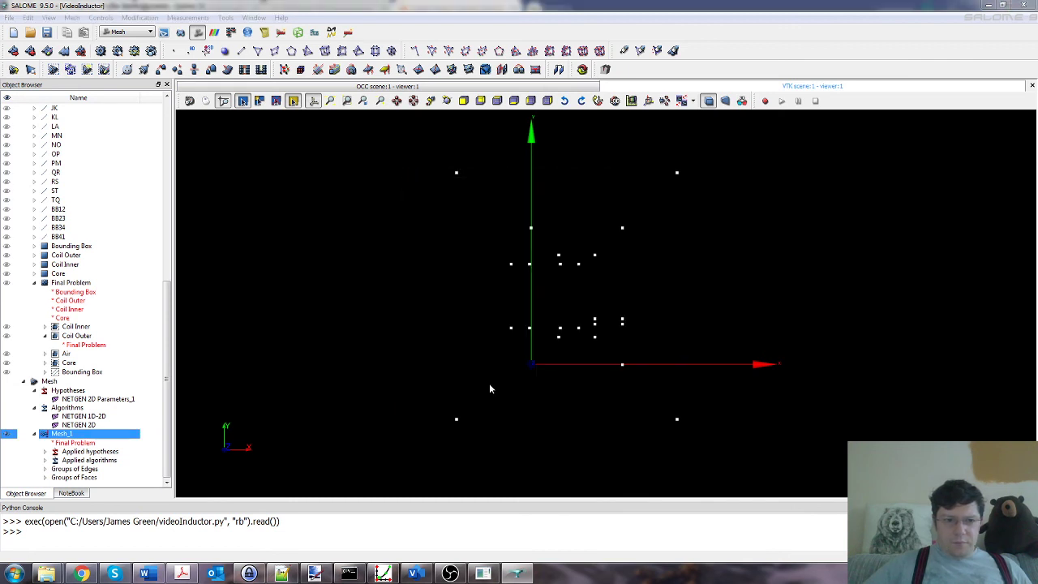
pyautogui.click(571, 380)
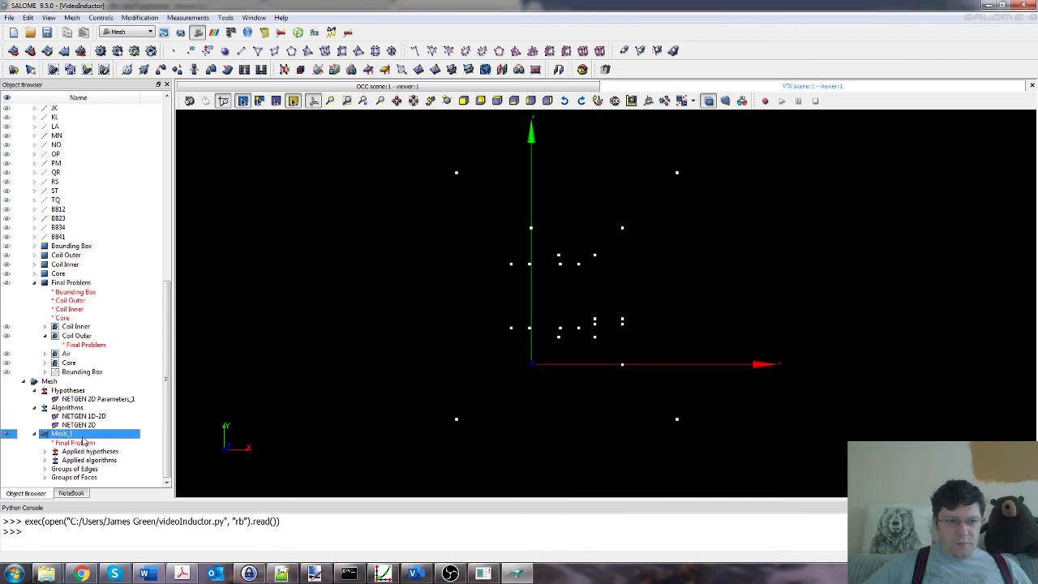
pyautogui.rightClick(79, 436)
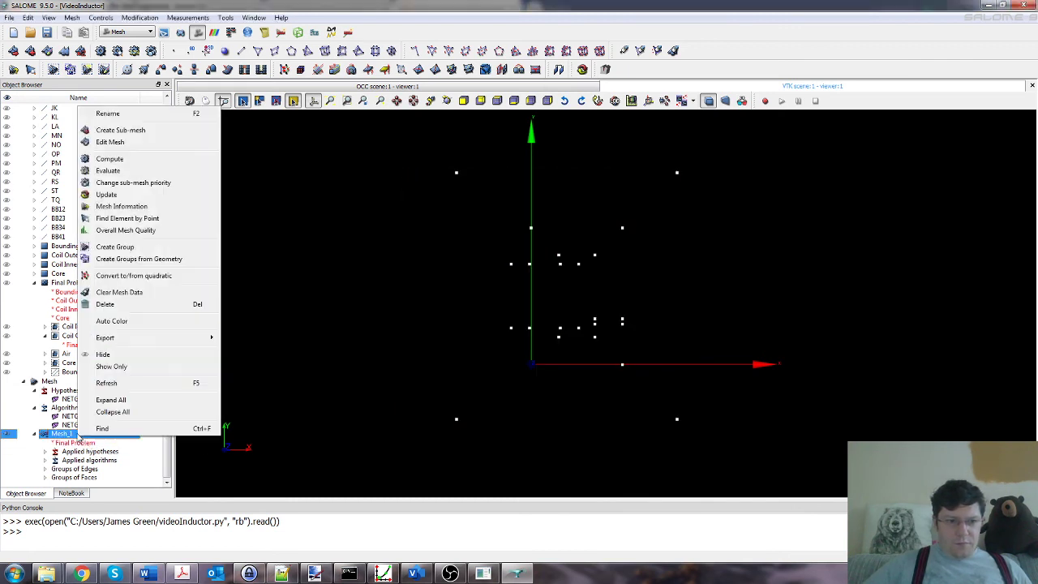
pyautogui.click(141, 145)
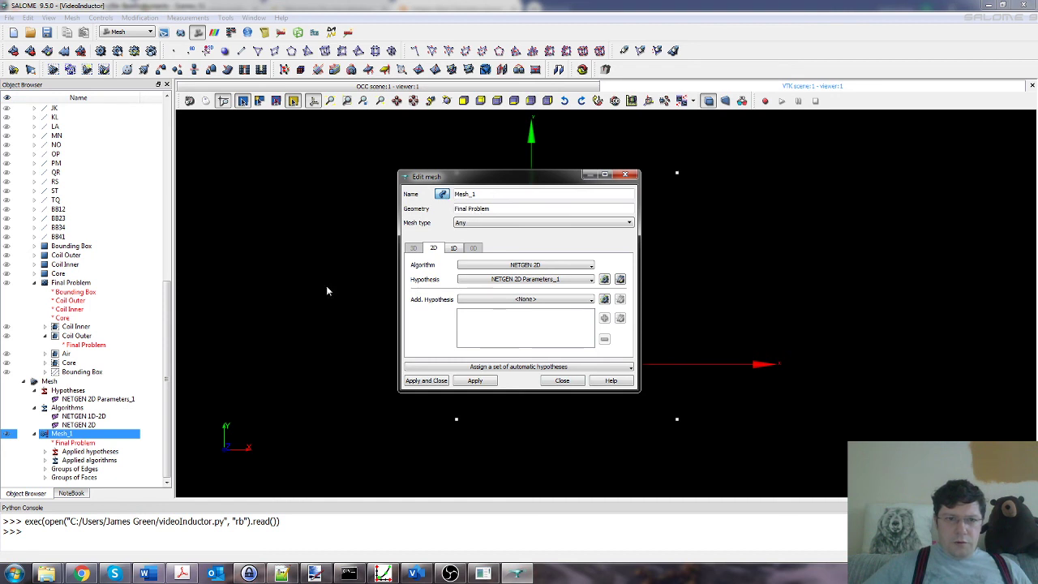
pyautogui.click(63, 285)
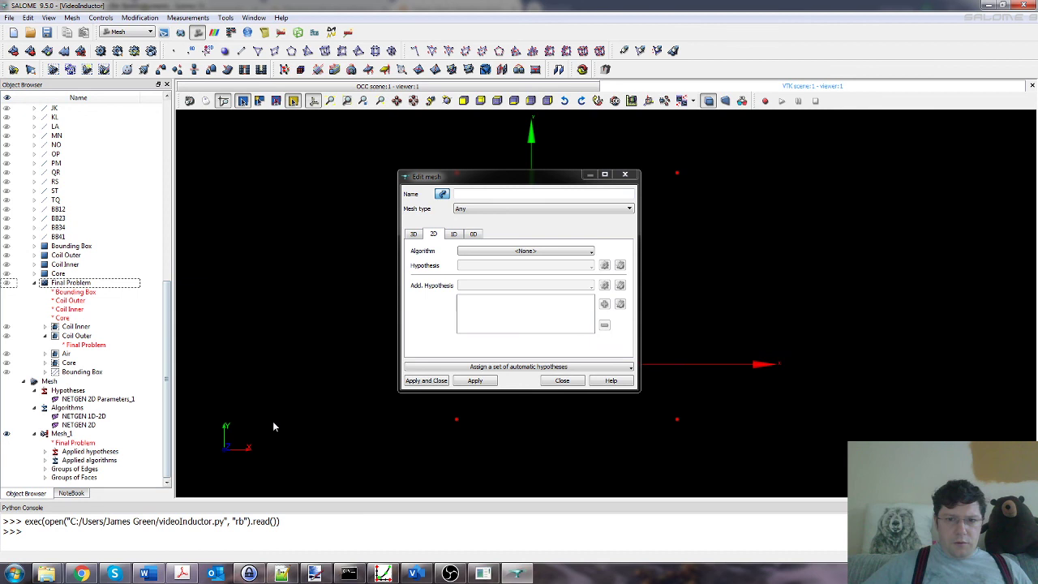
pyautogui.click(555, 380)
# - Delete Mesh_1 from the mesh study and confirm the removal
pyautogui.click(63, 433)
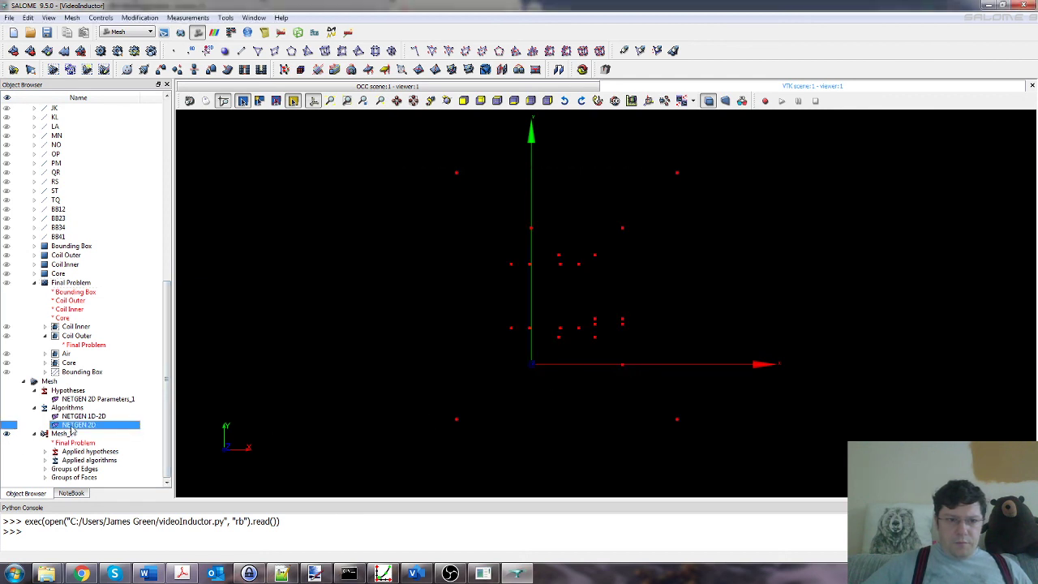
pyautogui.rightClick(64, 436)
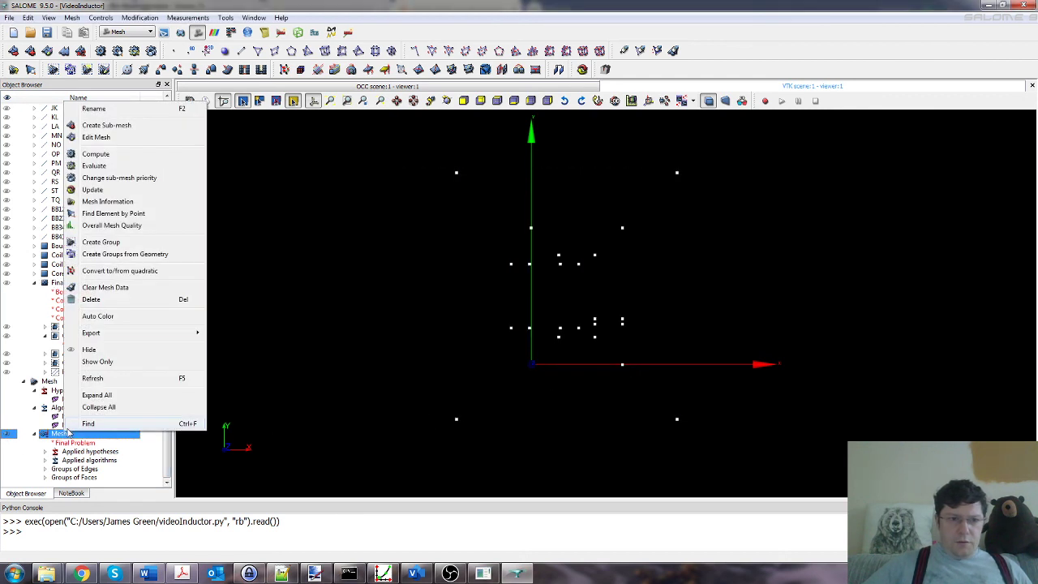
pyautogui.click(119, 305)
pyautogui.click(533, 300)
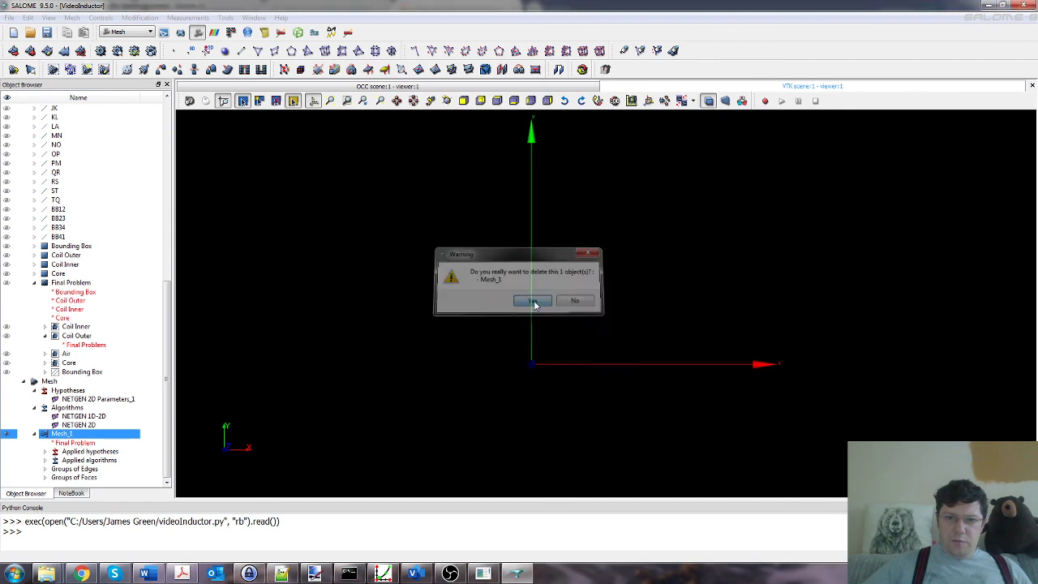
# - Delete the NETGEN 2D Parameters_1 hypothesis from the mesh study
pyautogui.click(49, 447)
pyautogui.rightClick(48, 451)
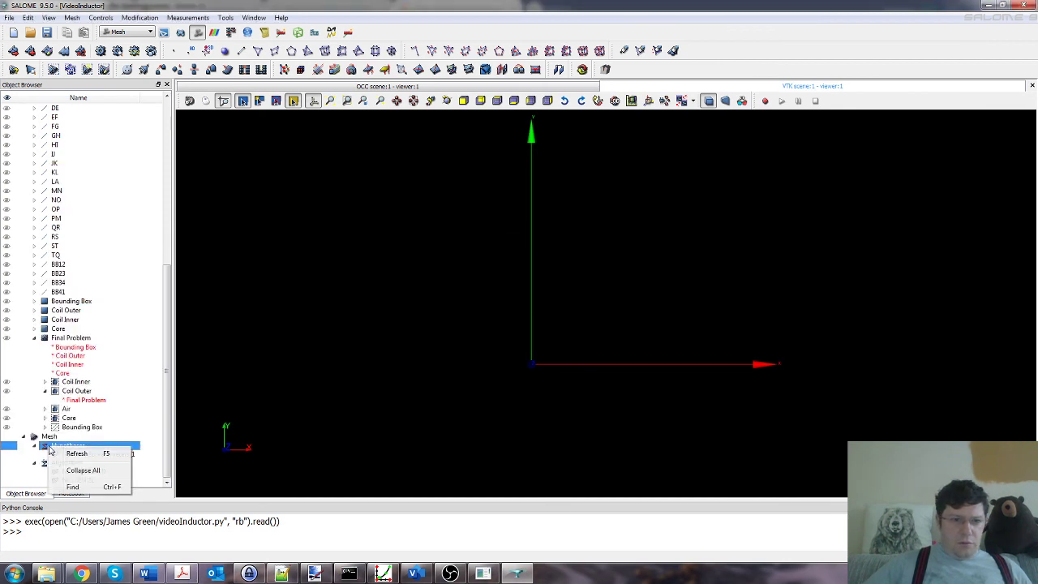
pyautogui.click(127, 456)
pyautogui.rightClick(128, 456)
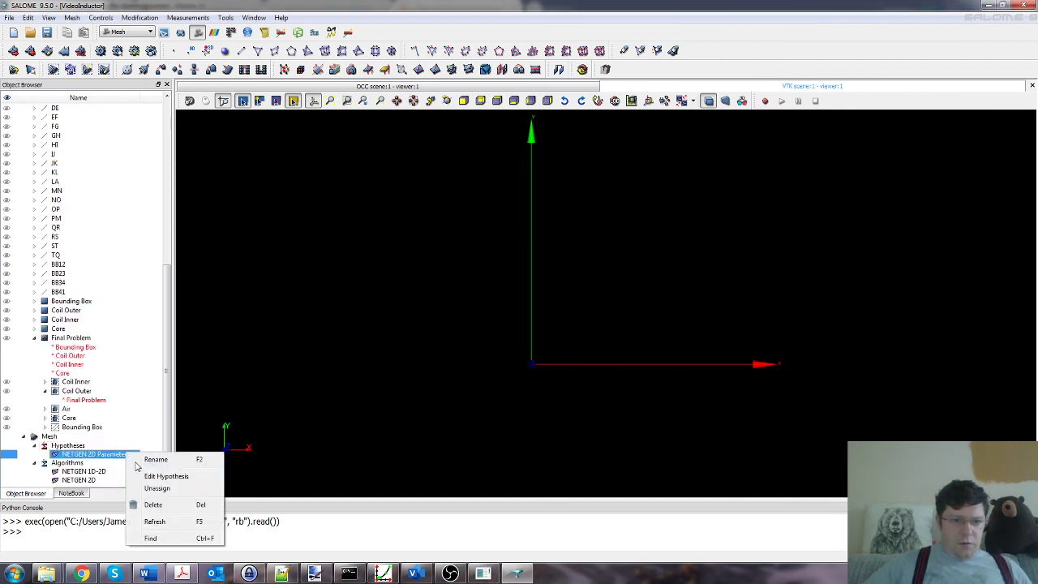
pyautogui.click(156, 504)
pyautogui.click(533, 301)
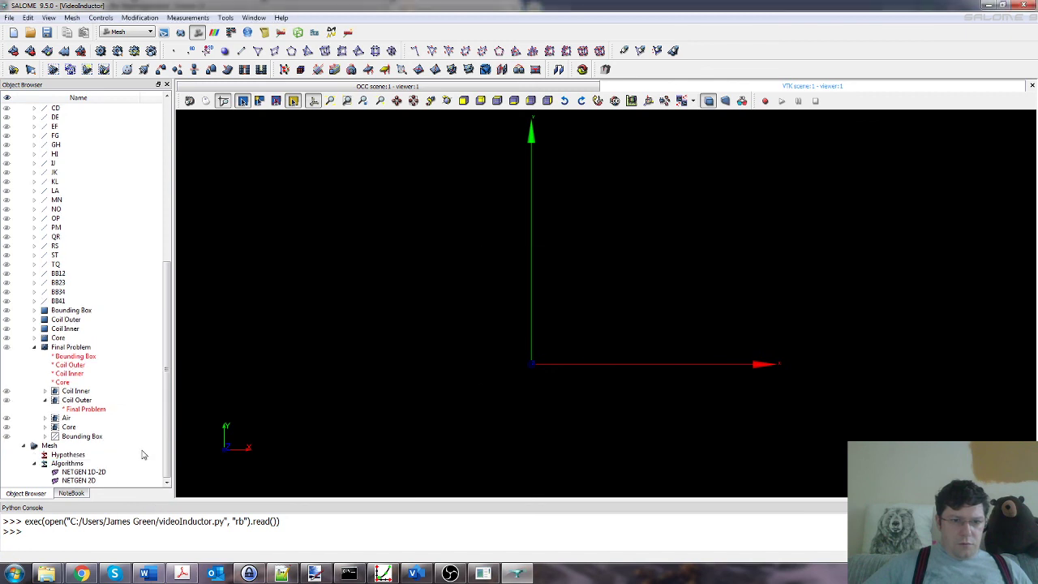
# - Delete the NETGEN 1D-2D and NETGEN 2D algorithms from the mesh study
pyautogui.rightClick(98, 472)
pyautogui.click(130, 510)
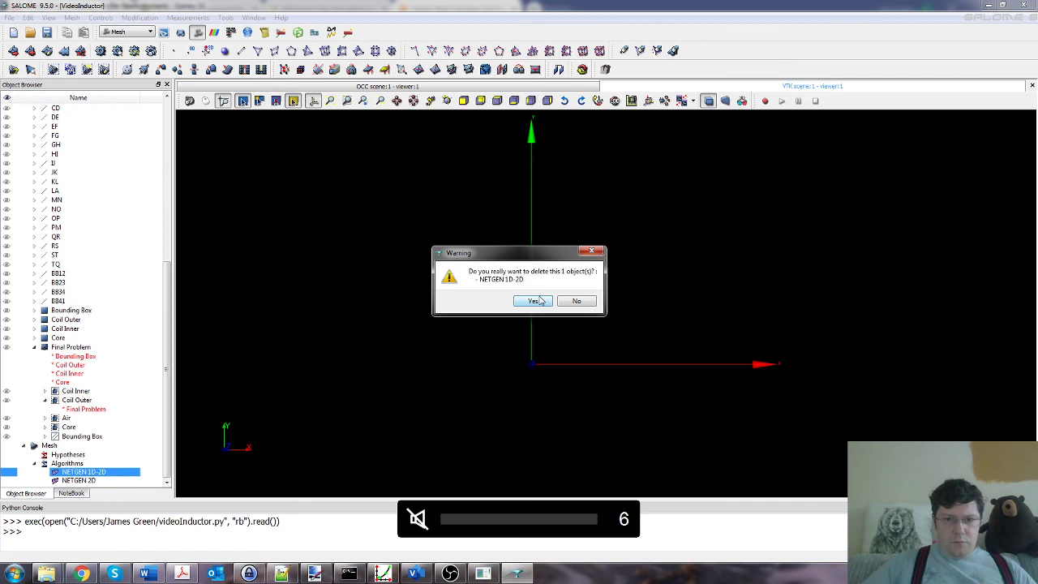
pyautogui.click(533, 301)
pyautogui.rightClick(85, 484)
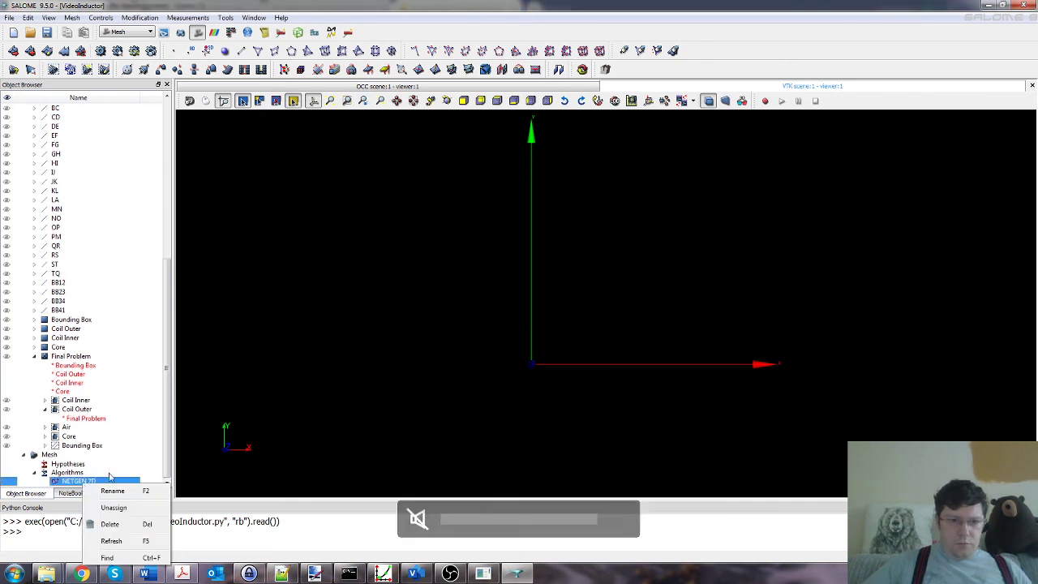
pyautogui.click(111, 523)
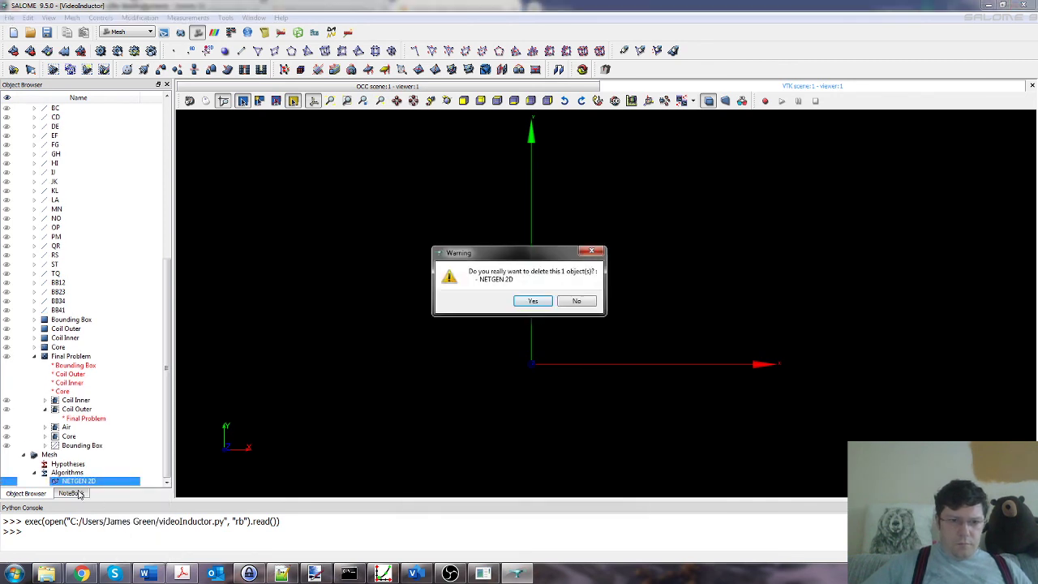
pyautogui.click(531, 300)
# - Start a new mesh named Mesh_1 on the Final Problem geometry, keeping the mesh type as Any
pyautogui.rightClick(52, 465)
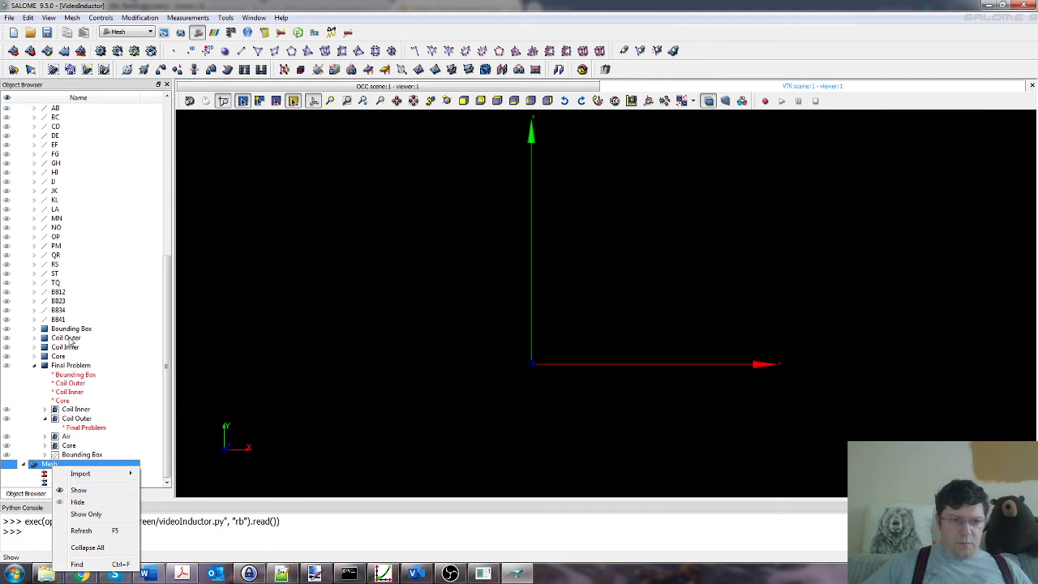
pyautogui.click(126, 19)
pyautogui.click(71, 17)
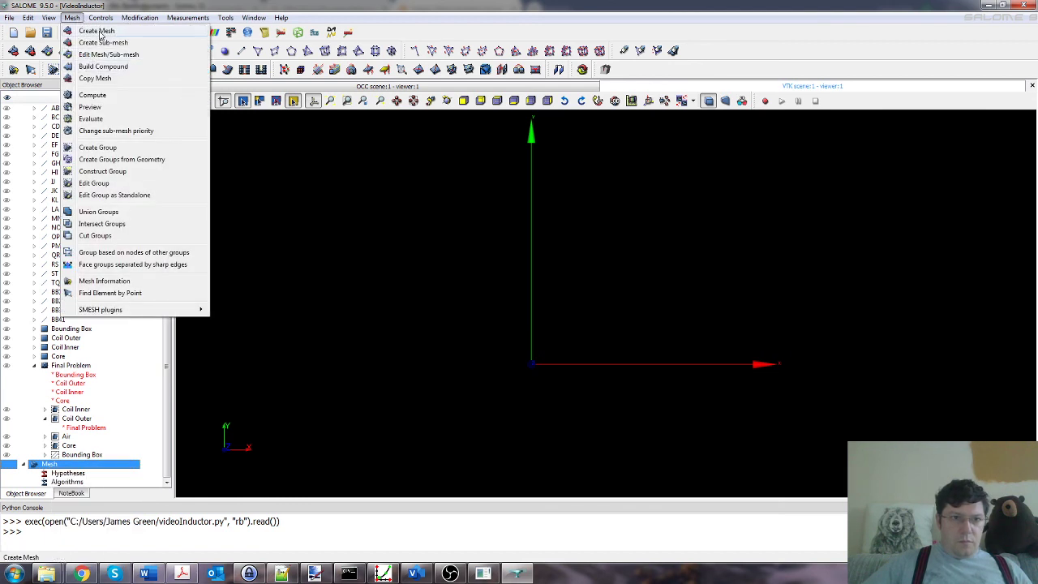
pyautogui.click(102, 34)
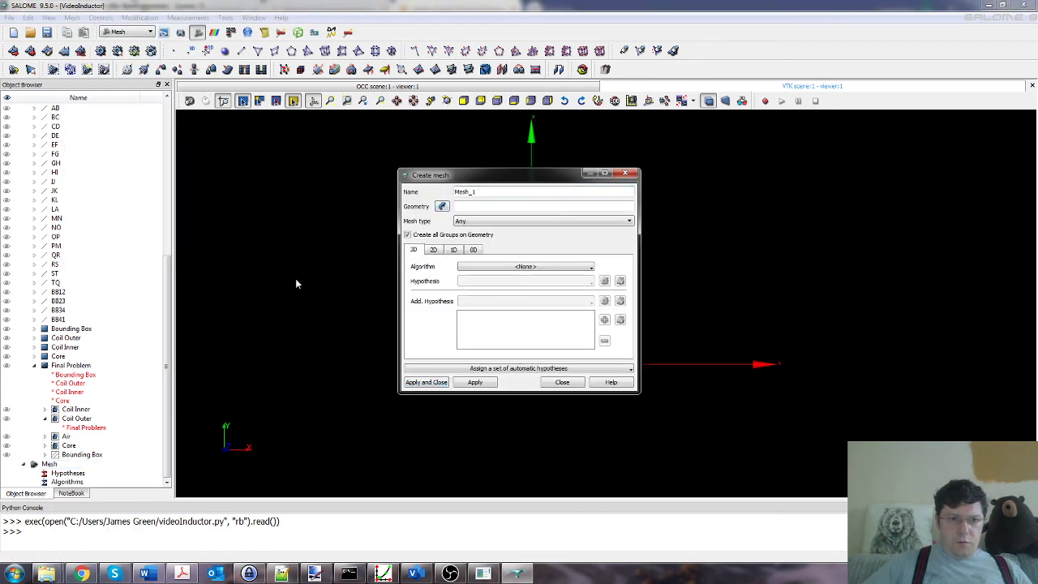
pyautogui.click(54, 367)
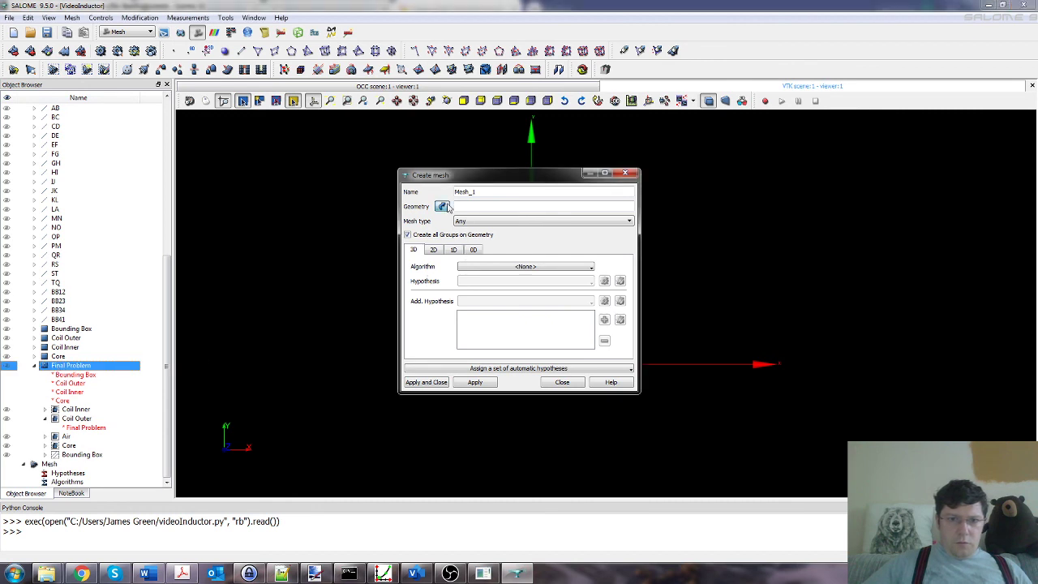
pyautogui.click(486, 221)
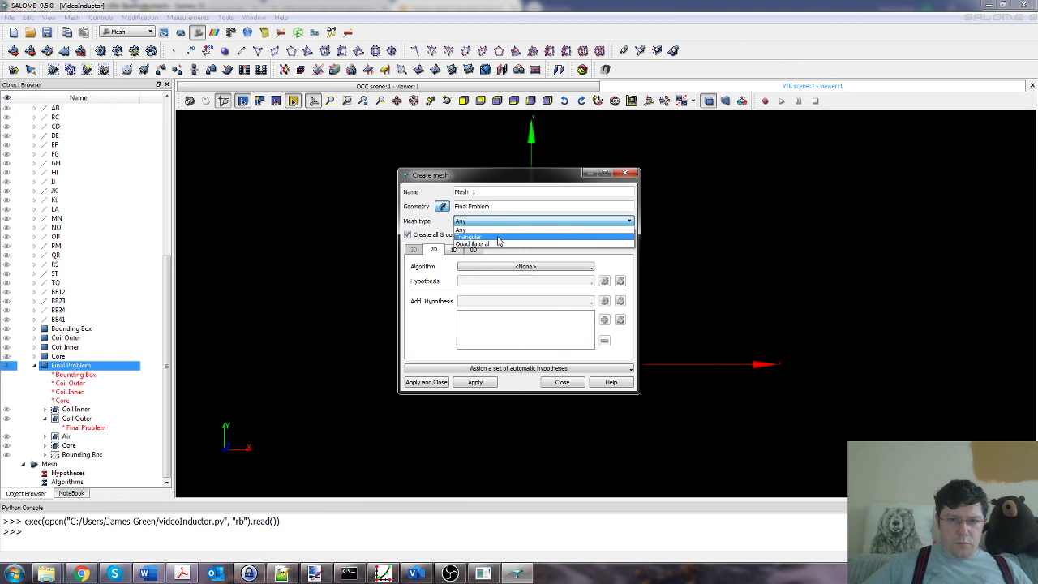
pyautogui.click(467, 230)
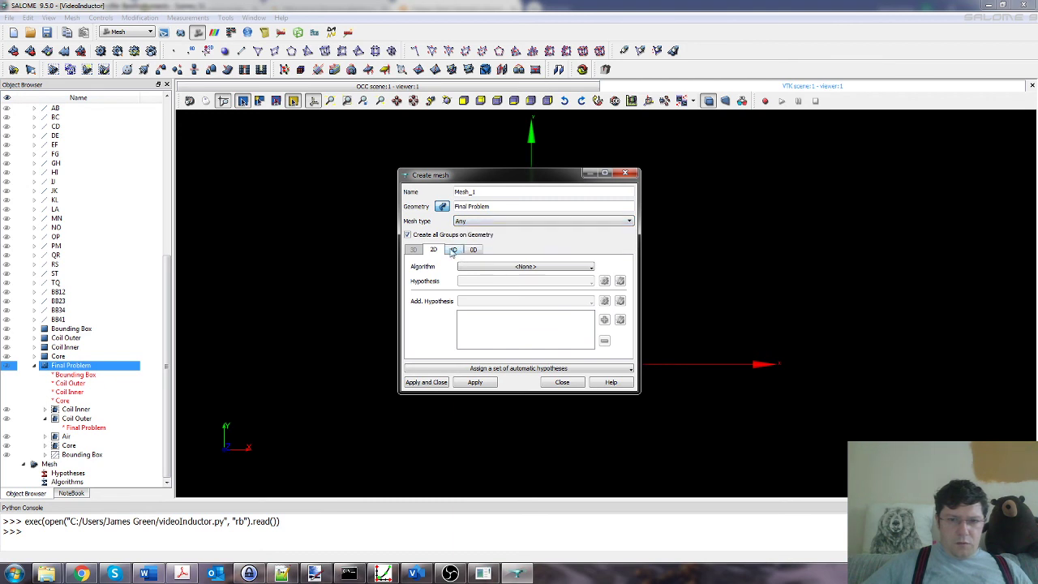
# - Assign the NETGEN 1D-2D algorithm with the default hypothesis and create the mesh
pyautogui.click(473, 267)
pyautogui.click(496, 350)
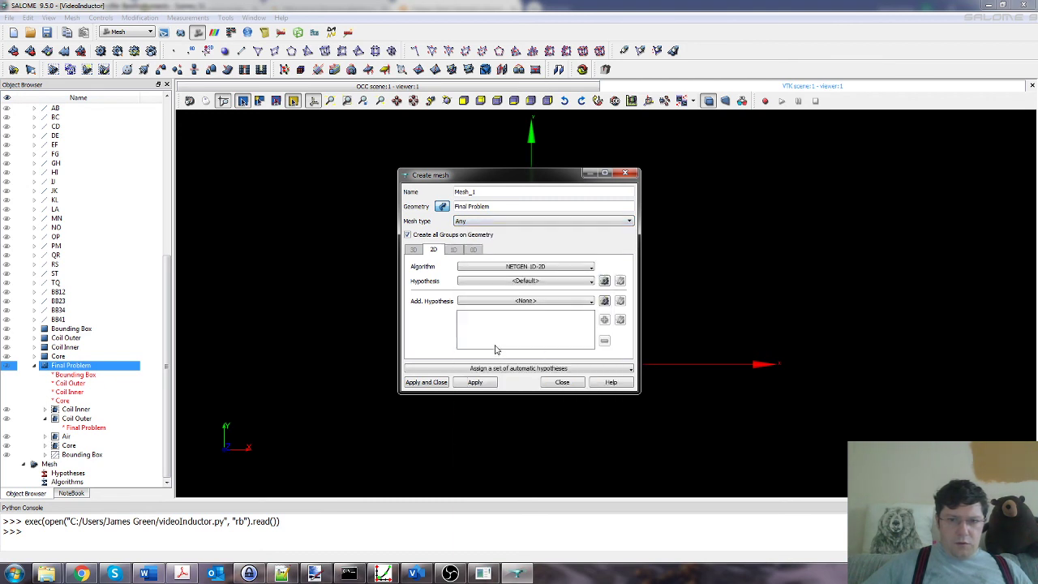
pyautogui.click(538, 281)
pyautogui.click(539, 282)
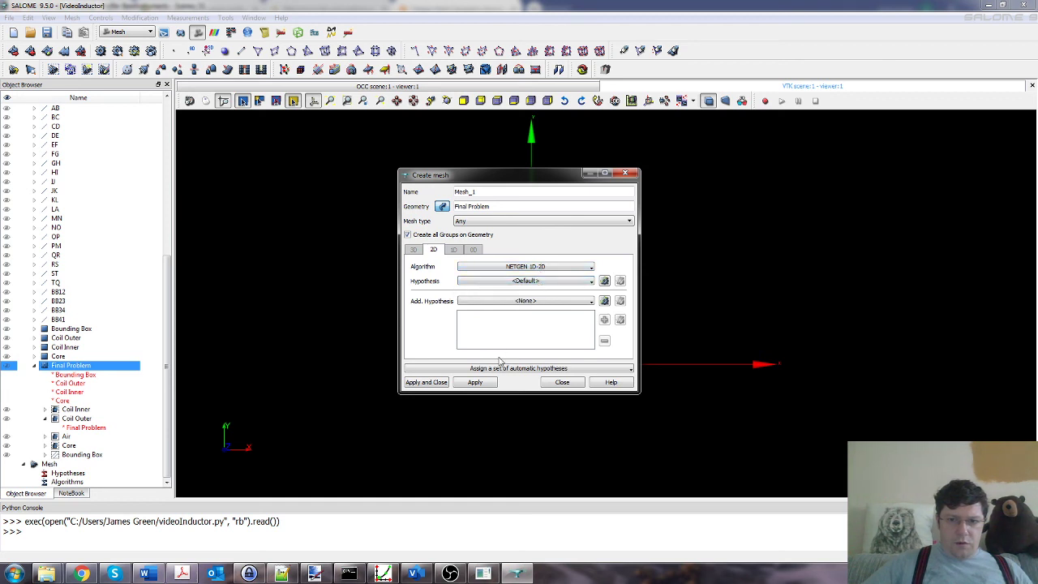
pyautogui.click(427, 381)
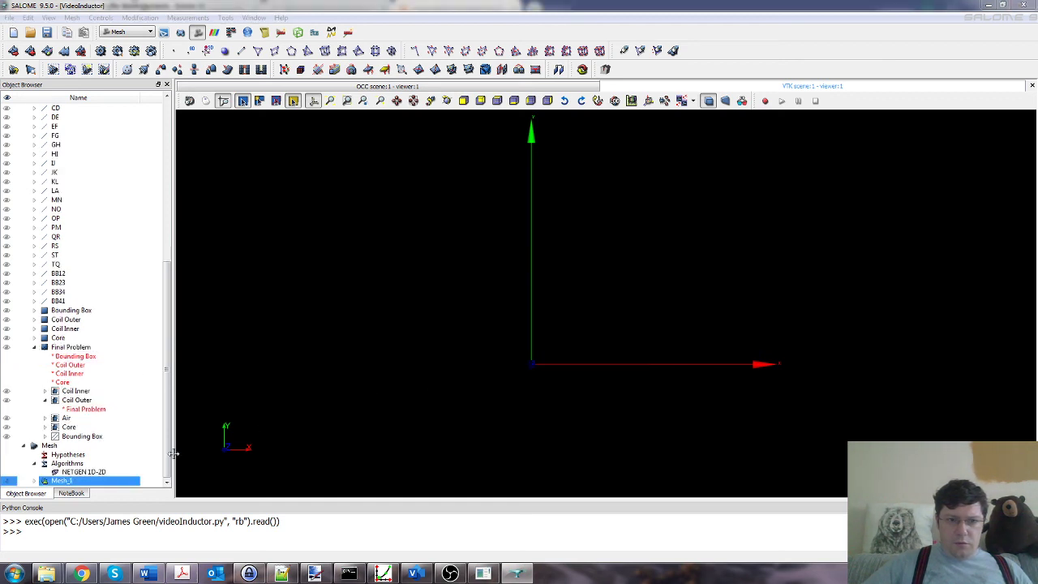
# - Compute Mesh_1 and close the computation report
pyautogui.rightClick(110, 480)
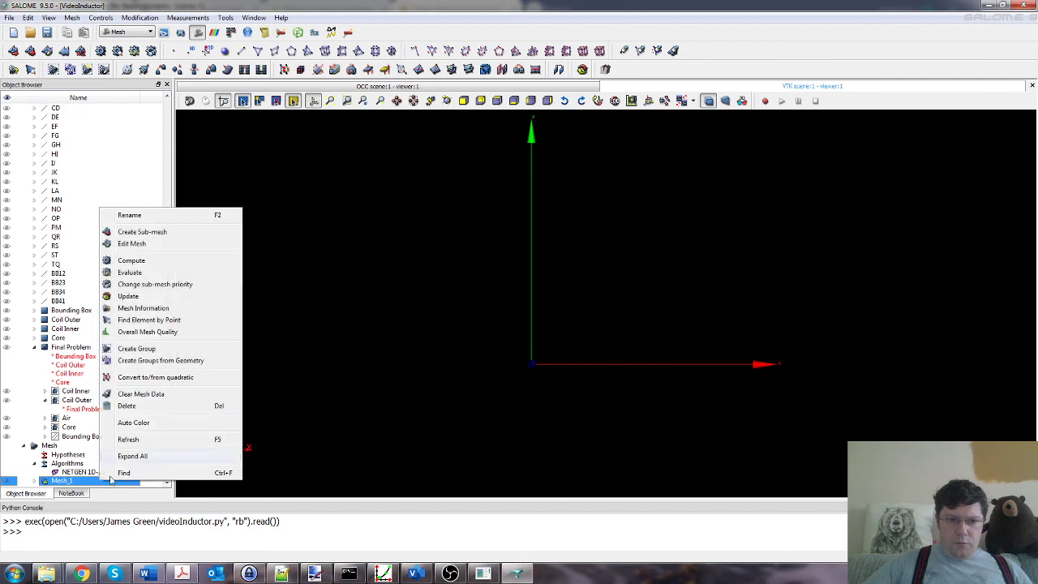
pyautogui.click(146, 260)
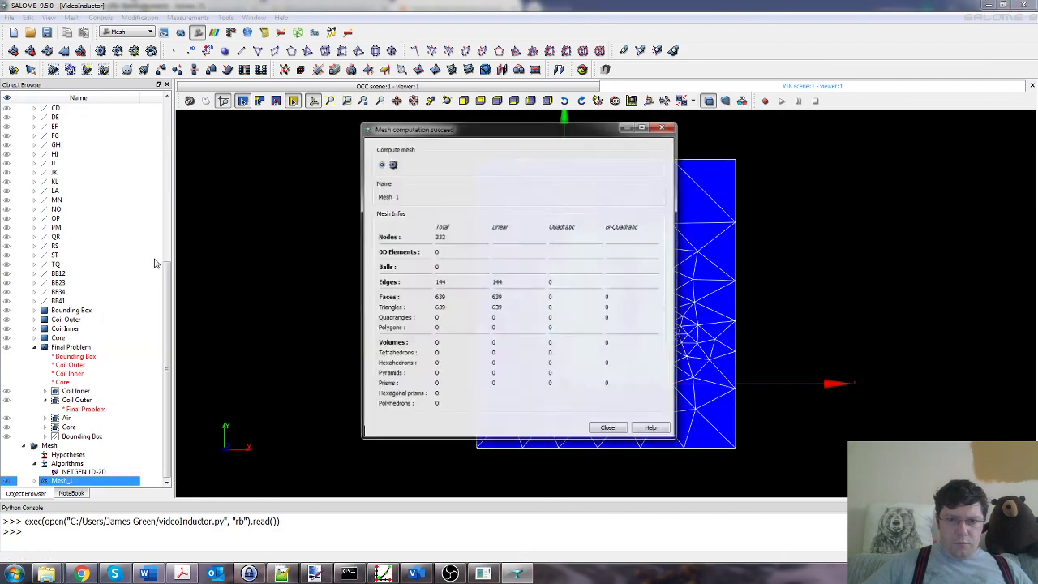
pyautogui.click(608, 429)
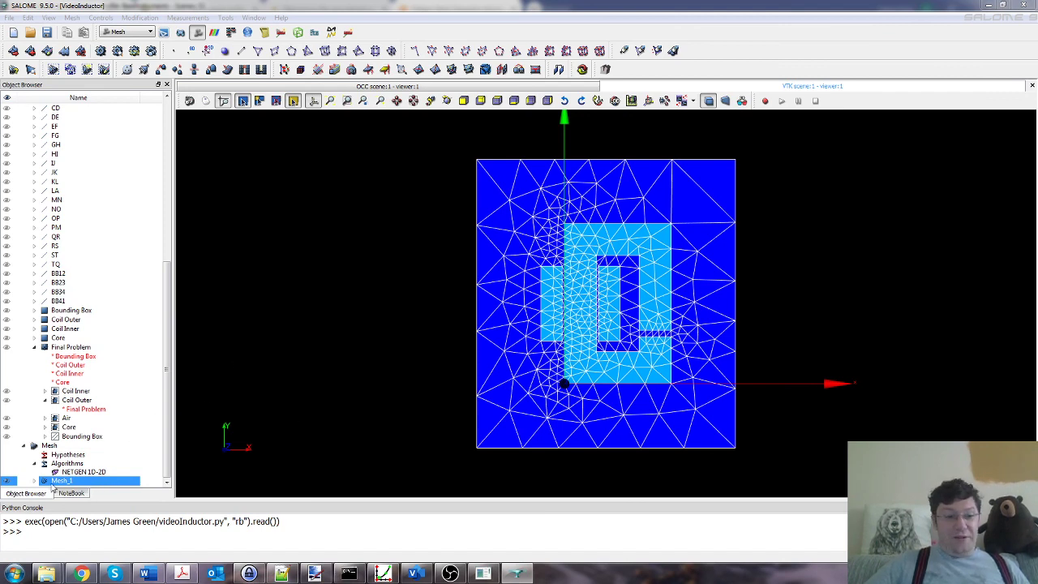
pyautogui.rightClick(51, 484)
pyautogui.press('Escape')
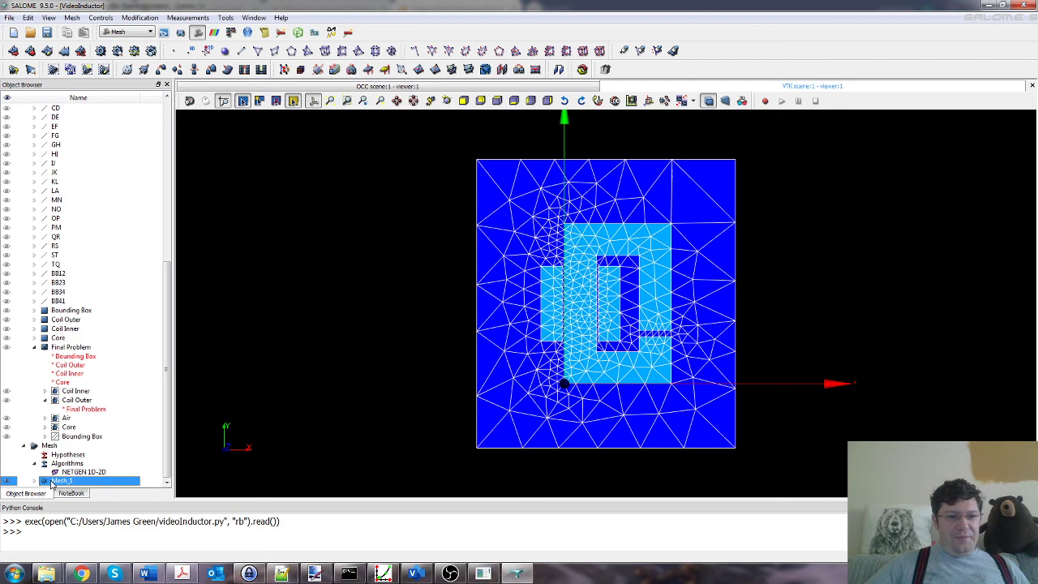
# - Expand Mesh_1 in the study tree to list its applied algorithms, groups of edges and groups of faces
pyautogui.click(45, 456)
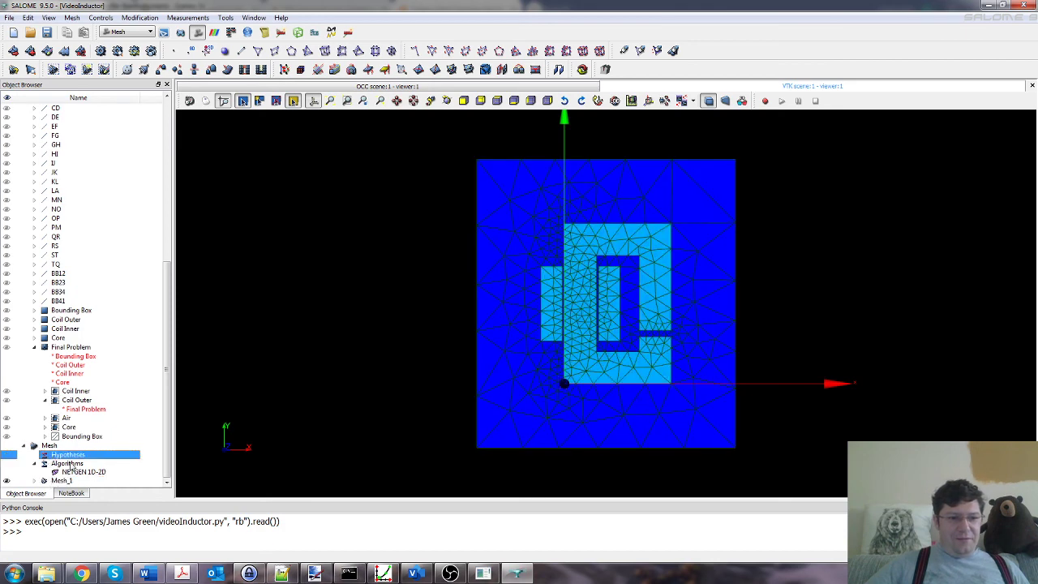
pyautogui.click(57, 480)
pyautogui.click(45, 481)
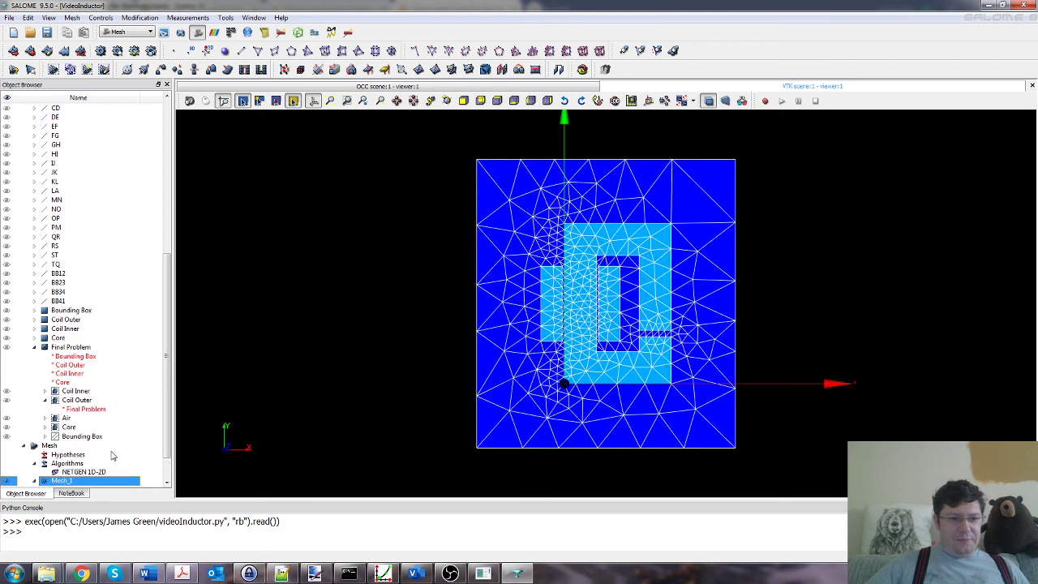
pyautogui.scroll(-1, 97, 458)
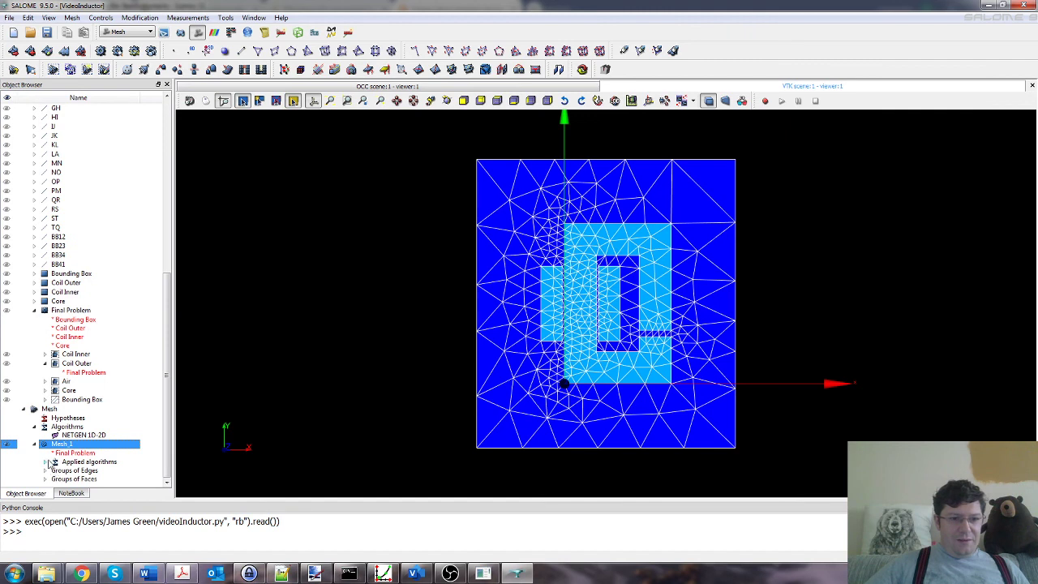
pyautogui.click(46, 462)
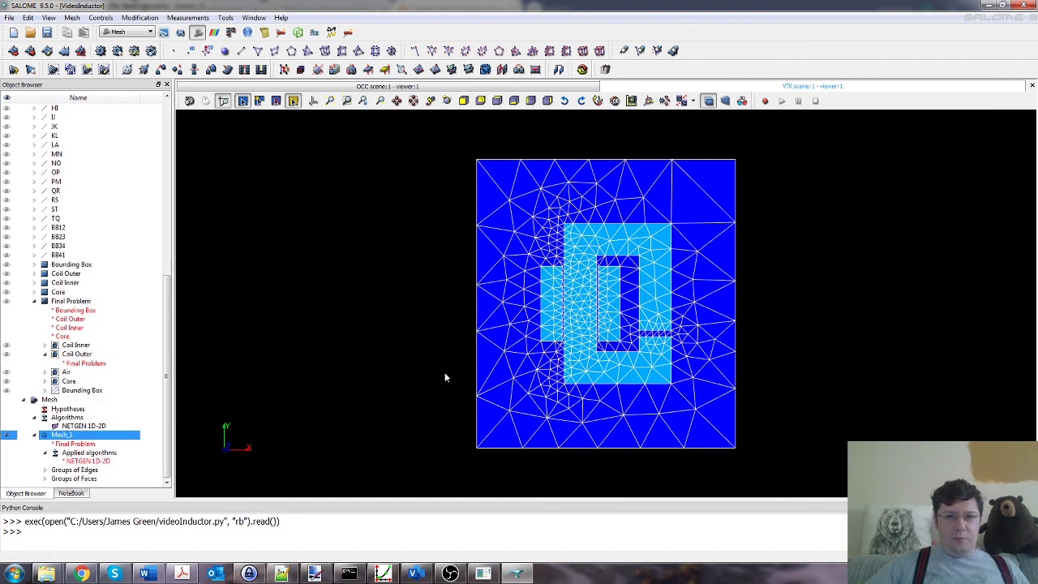
pyautogui.click(45, 469)
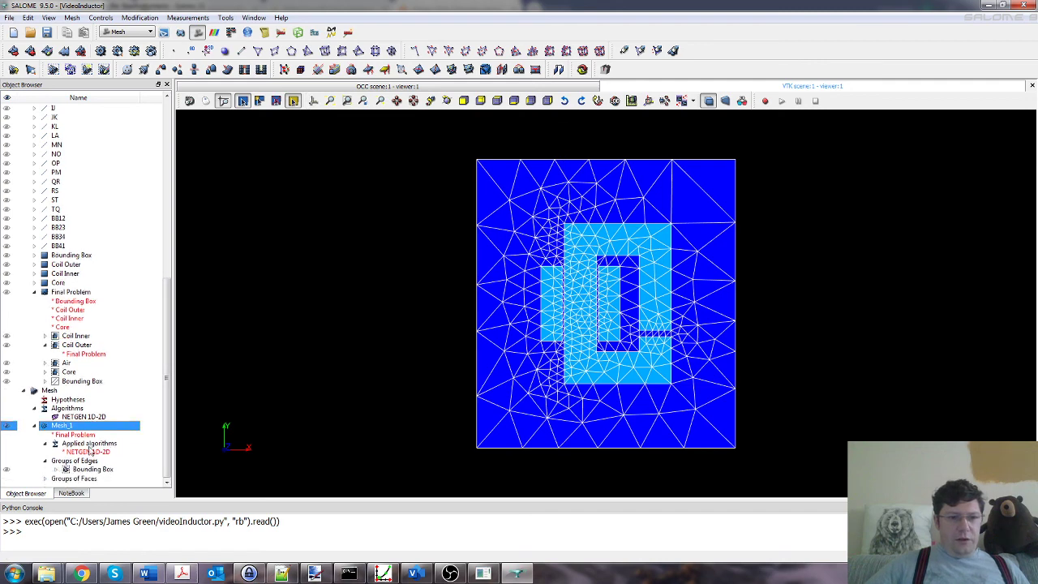
pyautogui.click(46, 479)
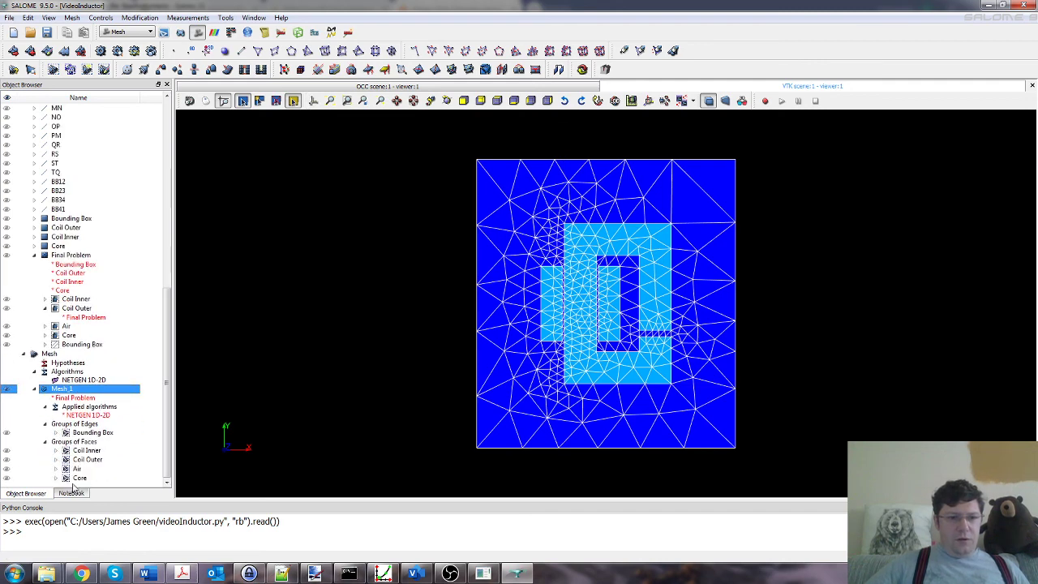
# - Show and hide the Core, Air, Coil Outer, Coil Inner and Bounding Box mesh groups one by one to check their regions
pyautogui.click(71, 478)
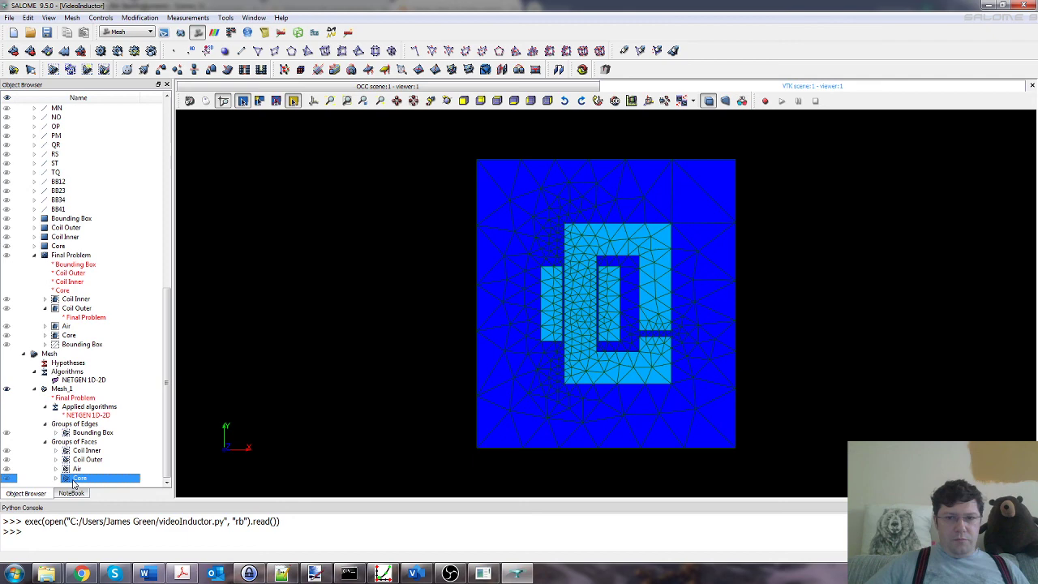
pyautogui.click(9, 479)
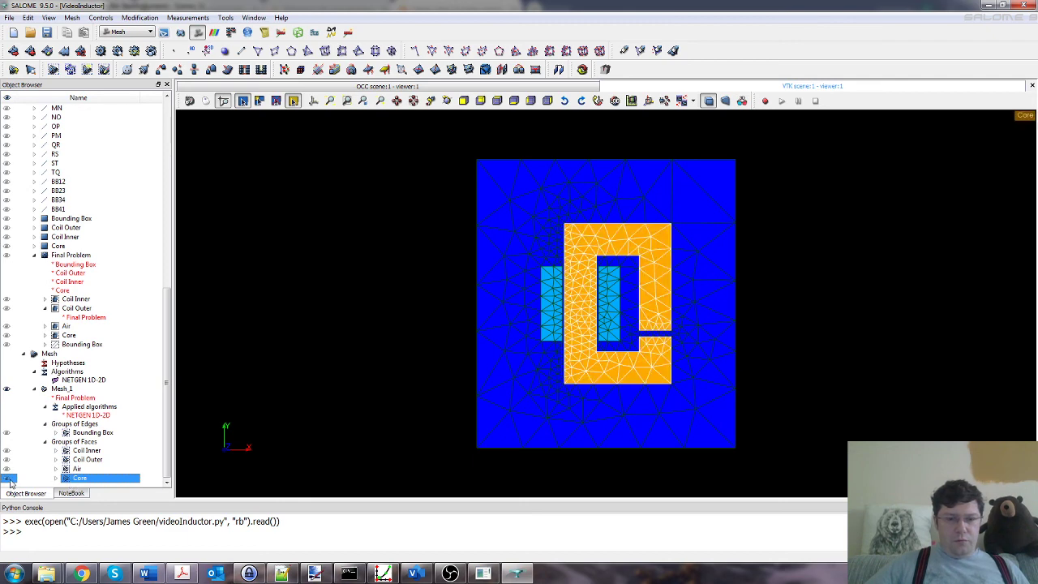
pyautogui.click(9, 480)
pyautogui.click(8, 469)
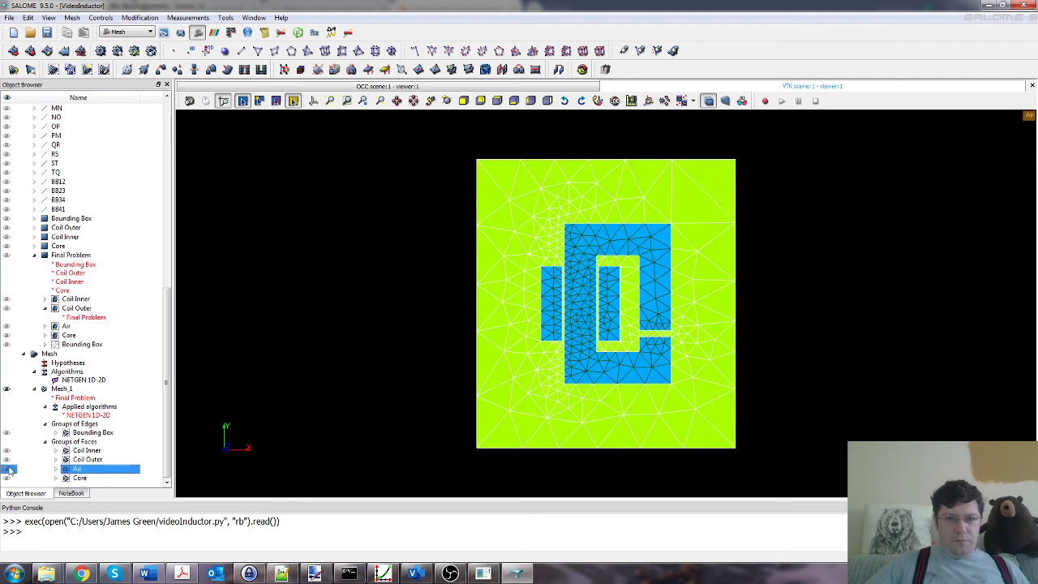
pyautogui.click(9, 469)
pyautogui.click(7, 460)
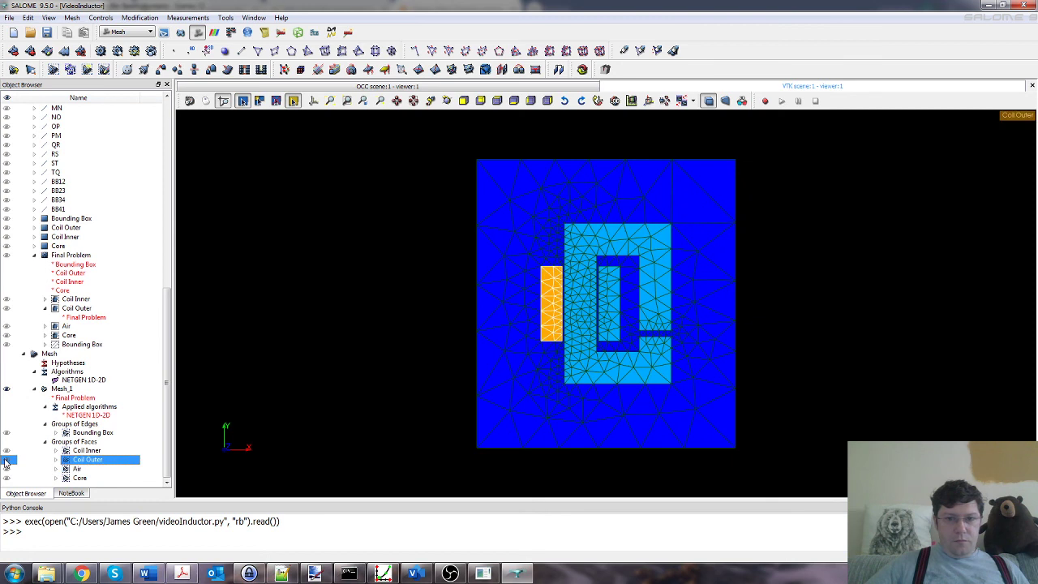
pyautogui.click(7, 460)
pyautogui.click(7, 450)
pyautogui.click(6, 450)
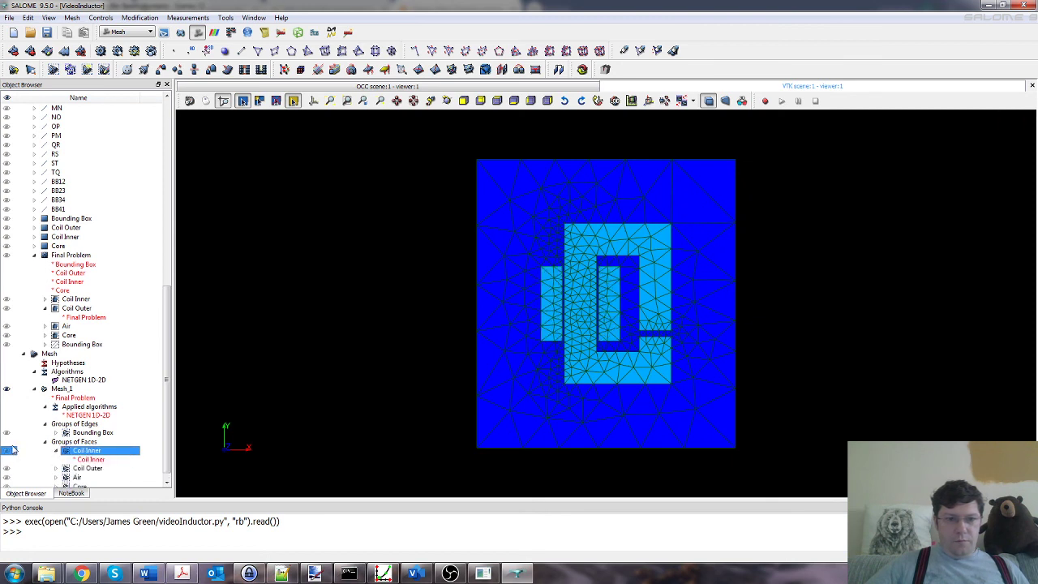
pyautogui.click(7, 434)
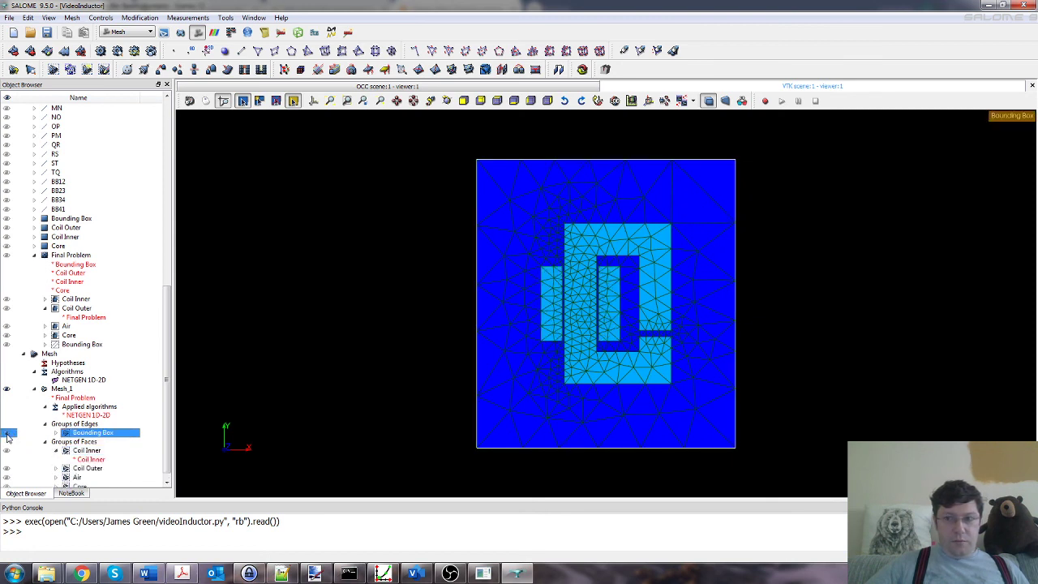
pyautogui.click(8, 434)
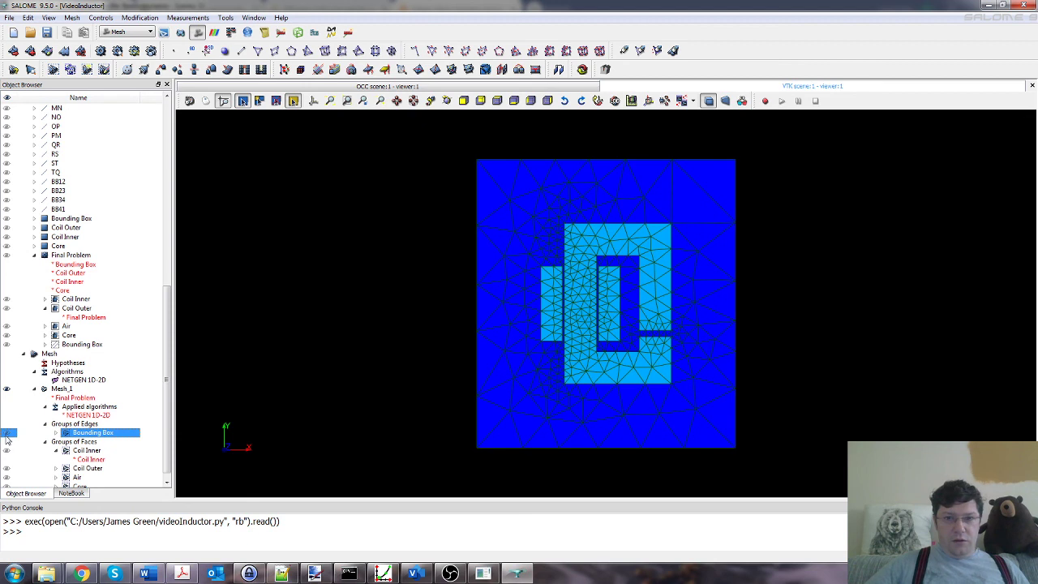
pyautogui.click(55, 450)
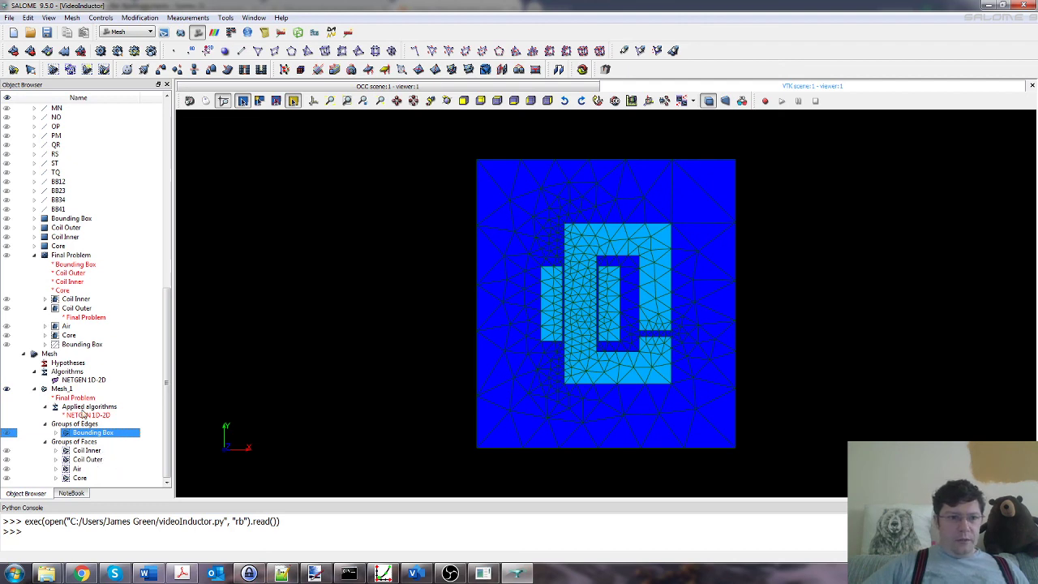
# - Edit Mesh_1 and start a NETGEN 2D Parameters hypothesis for its NETGEN 1D-2D algorithm
pyautogui.rightClick(65, 391)
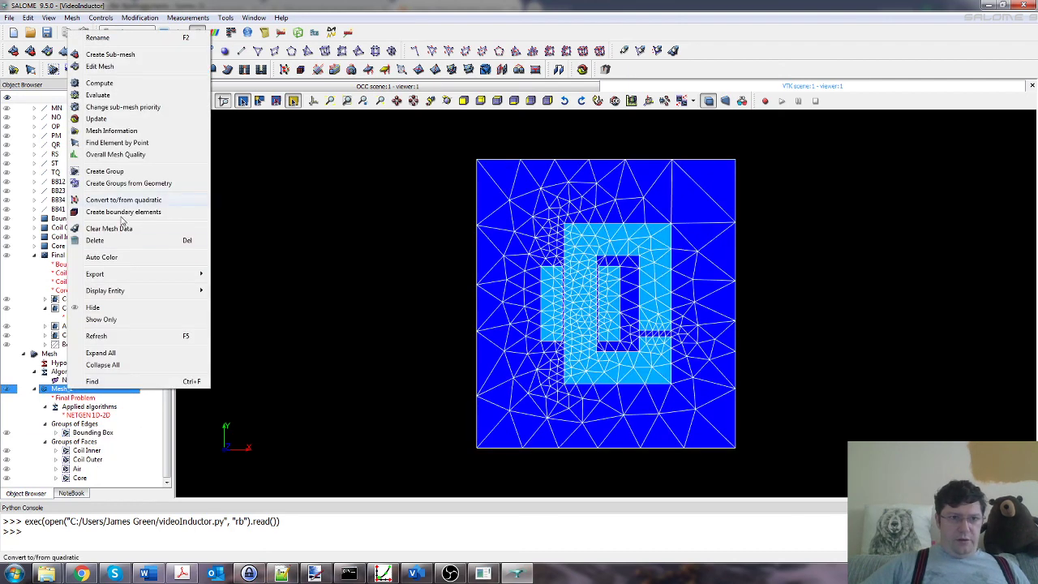
pyautogui.click(106, 70)
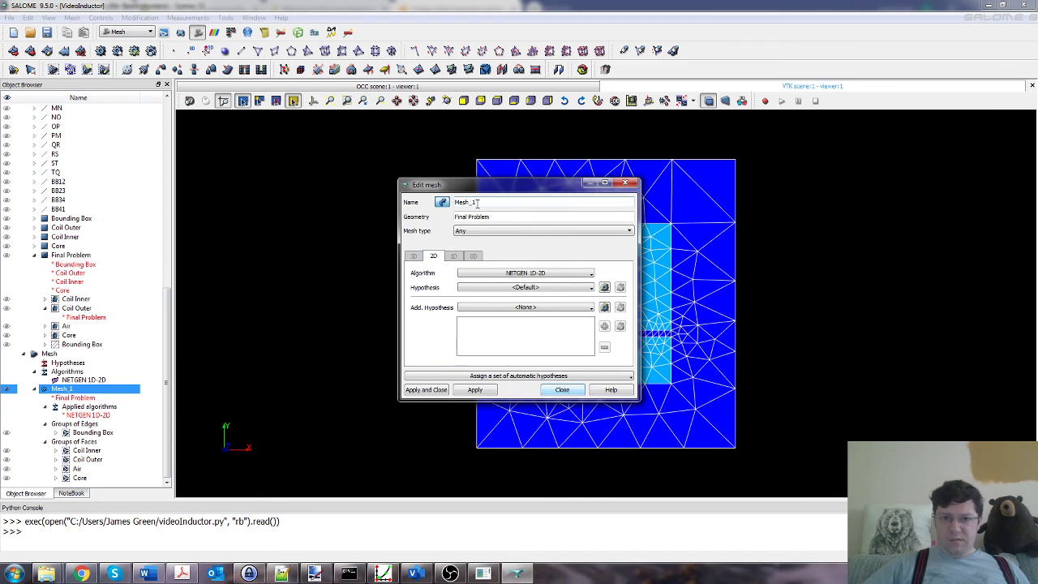
pyautogui.moveTo(501, 189); pyautogui.dragTo(314, 172)
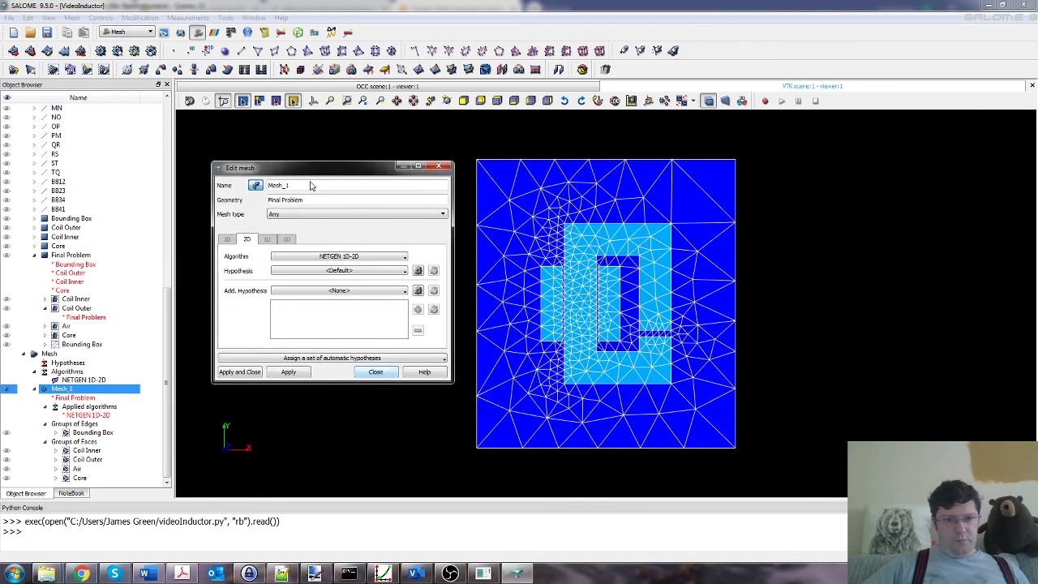
pyautogui.click(418, 271)
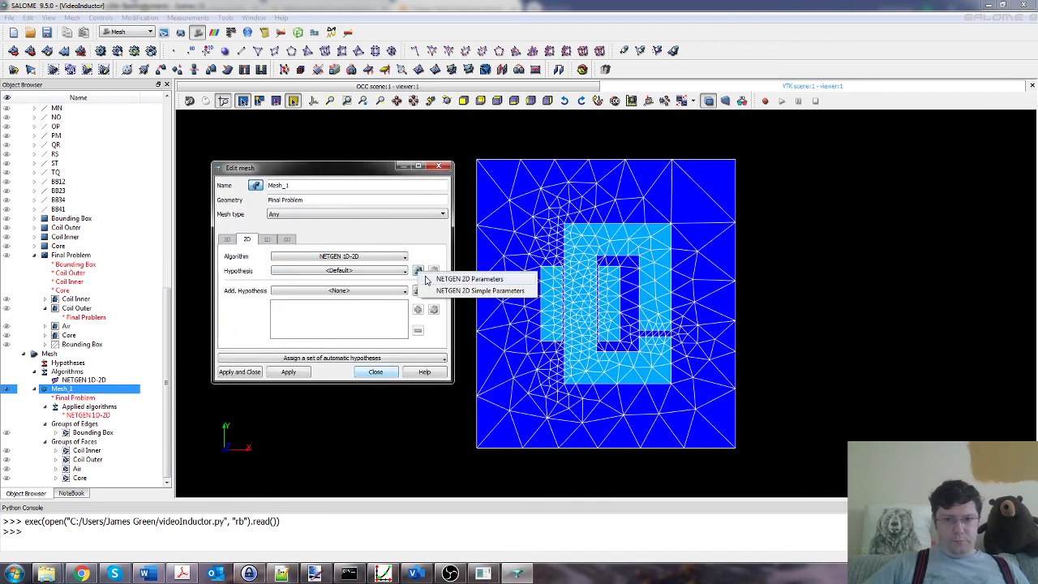
pyautogui.click(432, 279)
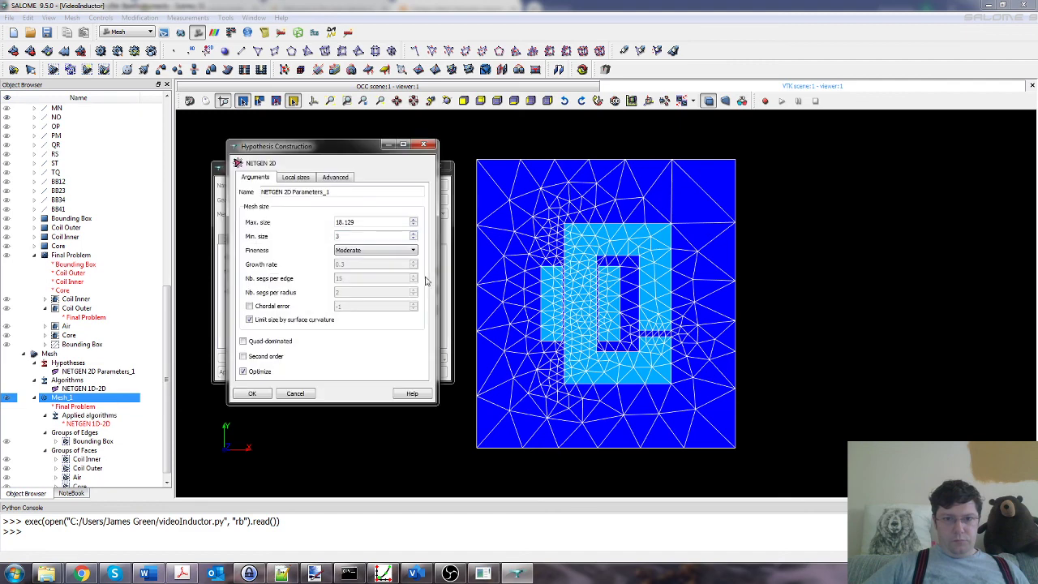
# - Set the hypothesis to max. size 5, min. size 0.5 and Fine fineness, and apply it to Mesh_1
pyautogui.doubleClick(345, 221)
pyautogui.write('5')
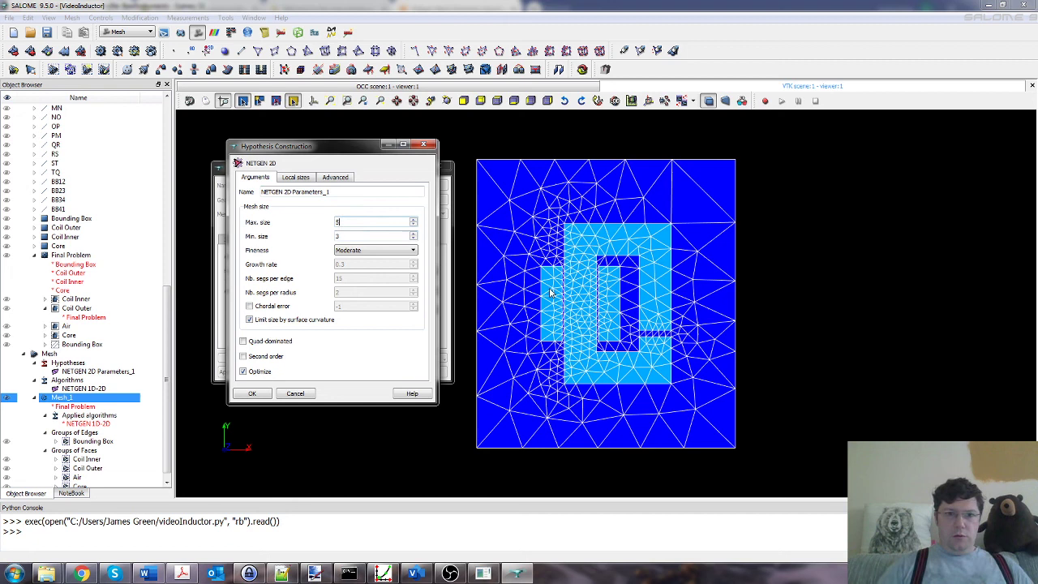
pyautogui.press('Tab')
pyautogui.write('0.5')
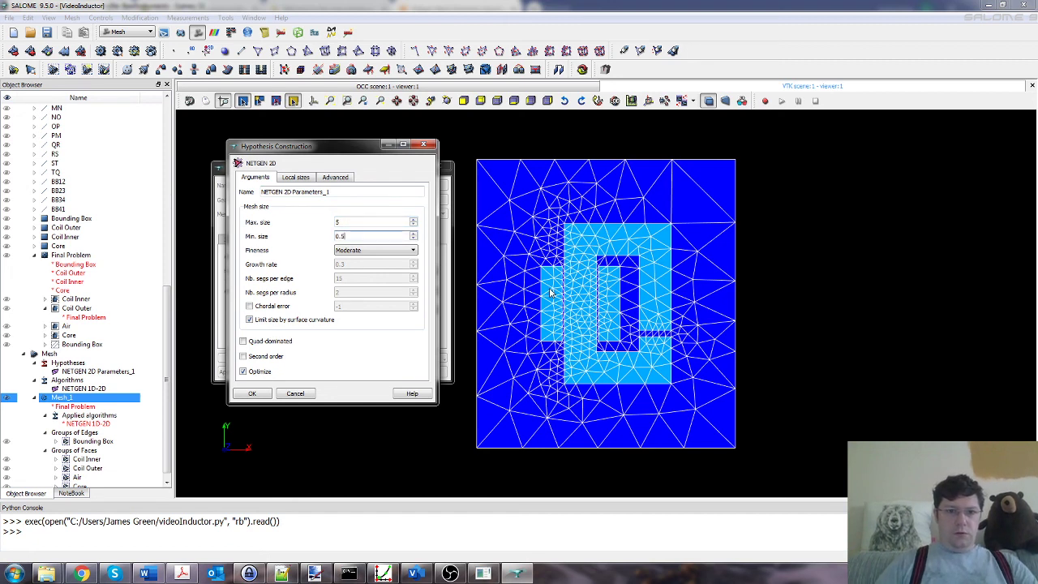
pyautogui.press('Tab')
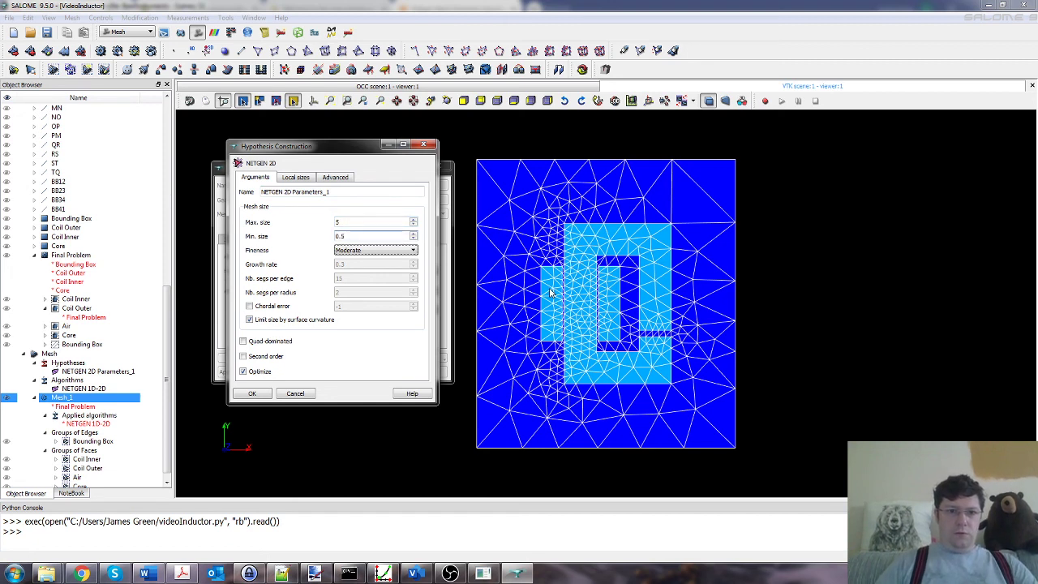
pyautogui.click(372, 252)
pyautogui.click(353, 281)
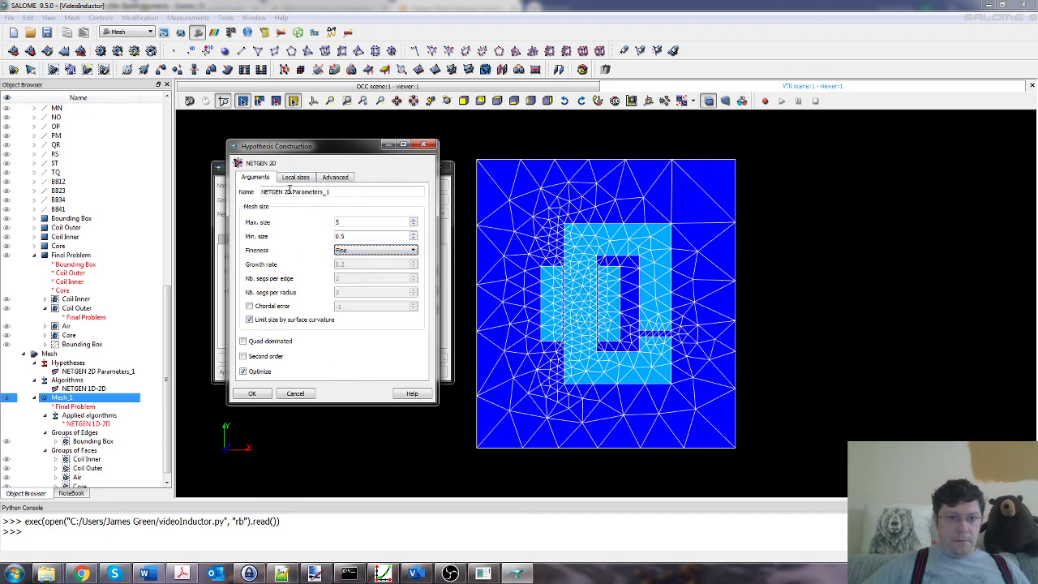
pyautogui.click(251, 393)
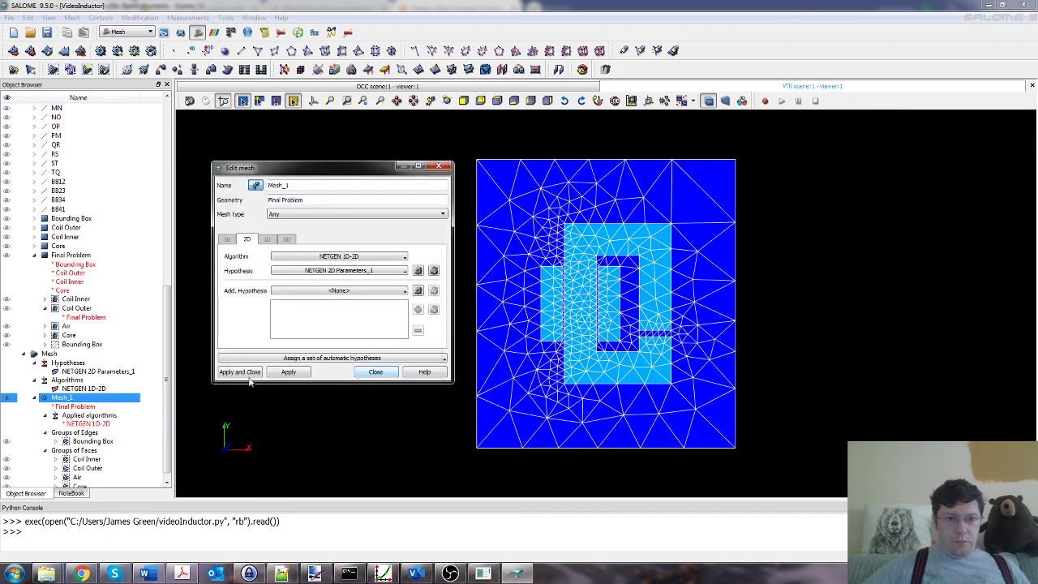
pyautogui.click(244, 372)
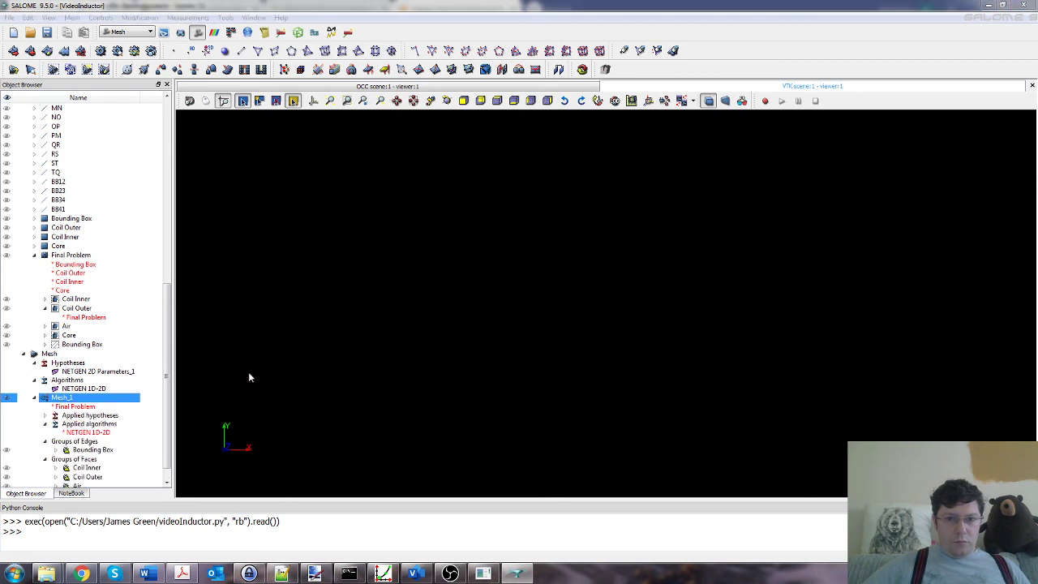
# - Recompute Mesh_1 with the new NETGEN 2D parameters and examine the triangles around the core's air gap
pyautogui.rightClick(58, 399)
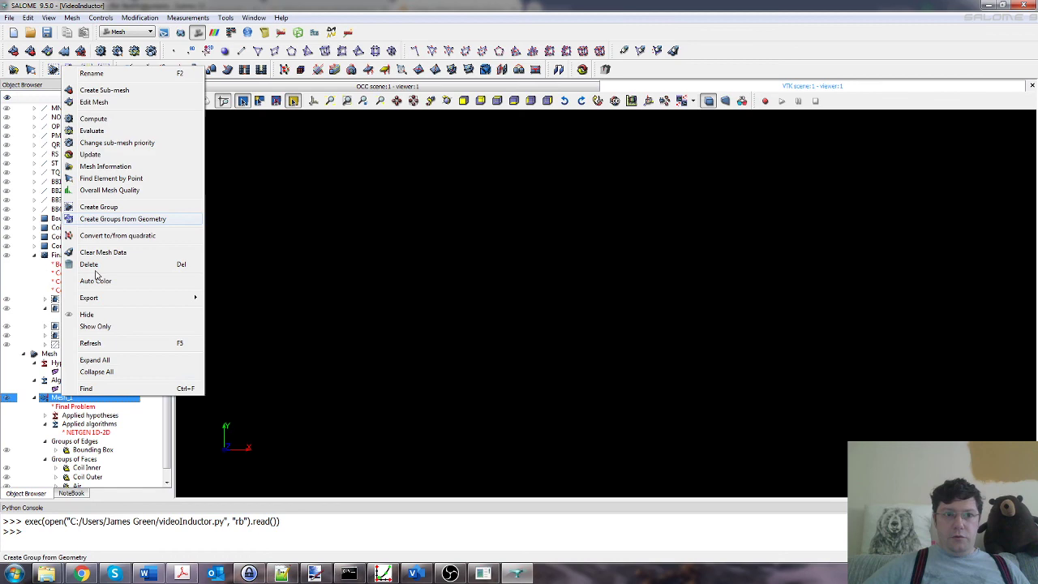
pyautogui.click(114, 124)
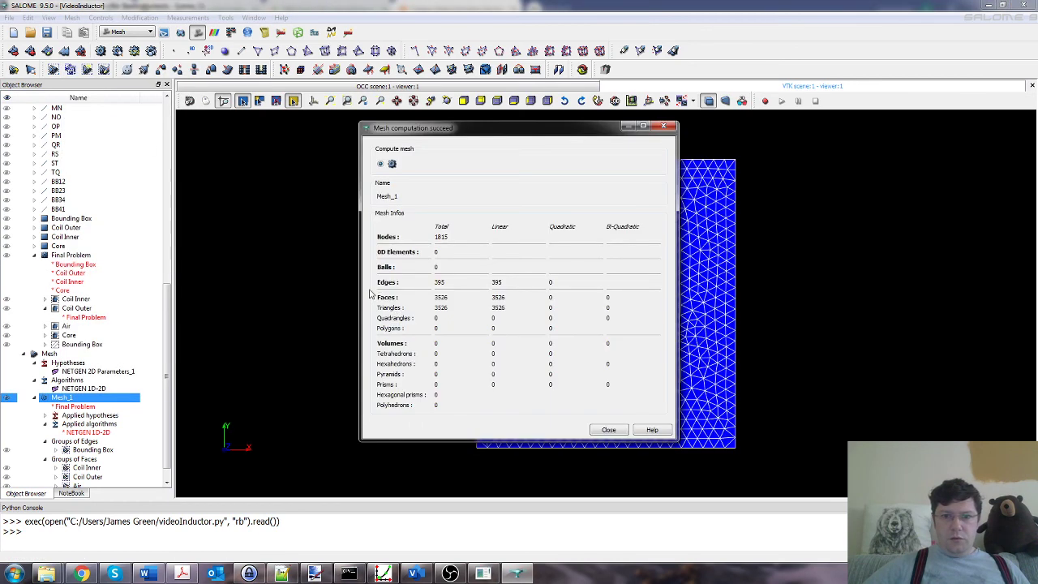
pyautogui.click(607, 429)
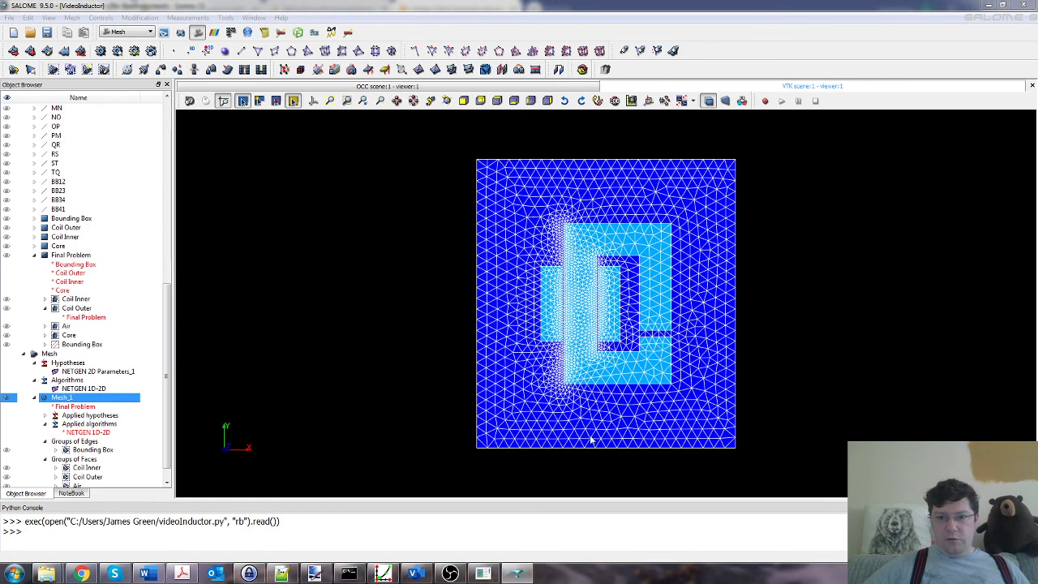
pyautogui.click(697, 405)
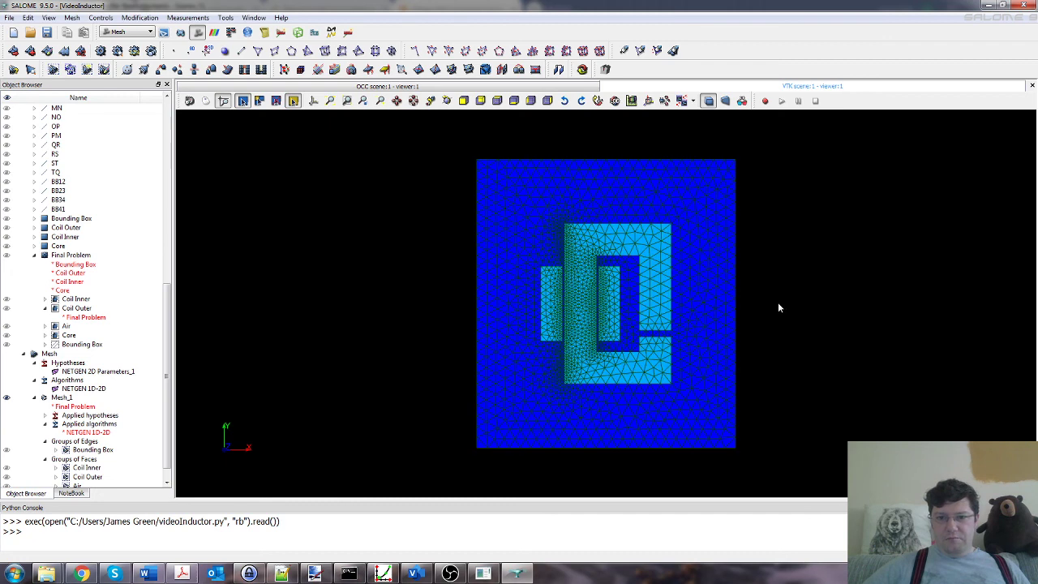
pyautogui.scroll(4, 615, 325)
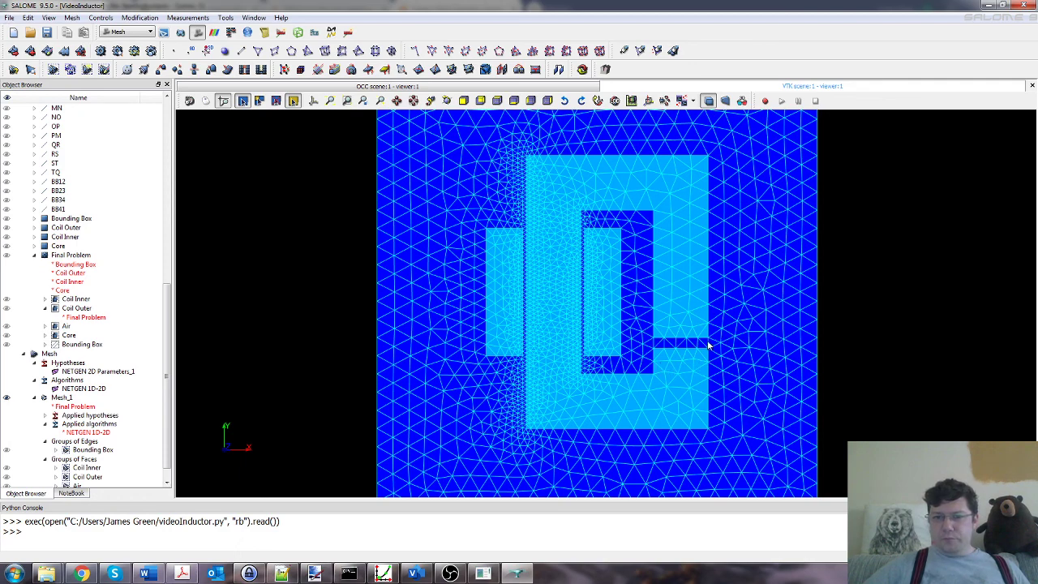
pyautogui.scroll(6, 702, 355)
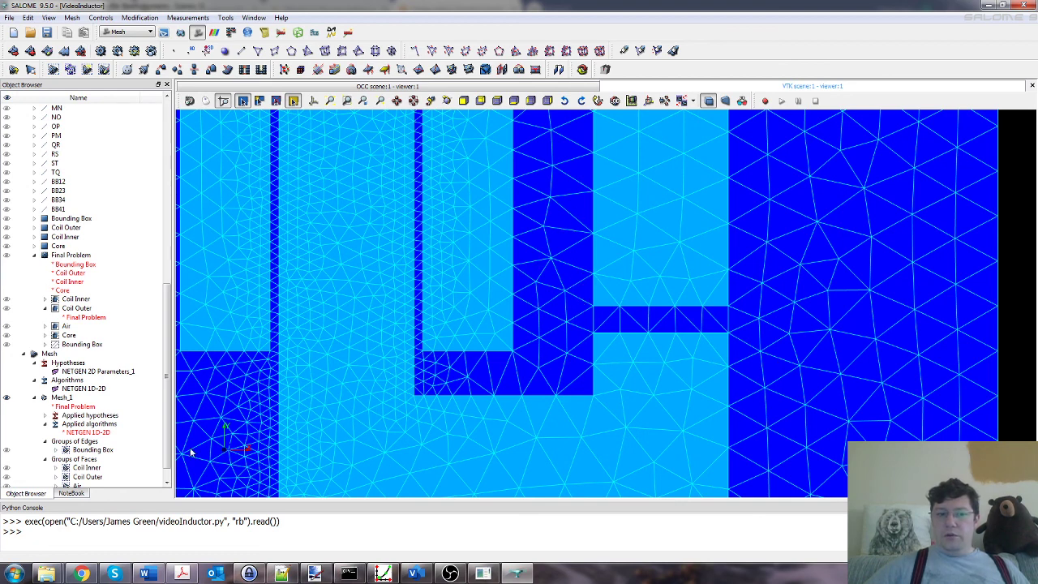
# - Examine the refined mesh from the core's air gap out to the whole bounding box
pyautogui.scroll(-1, 170, 458)
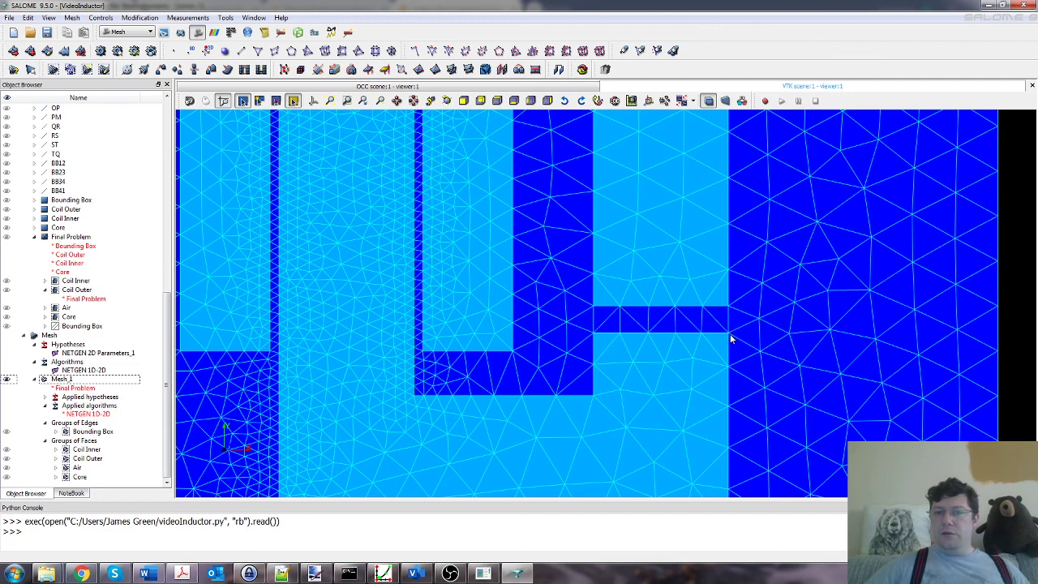
pyautogui.scroll(-8, 645, 256)
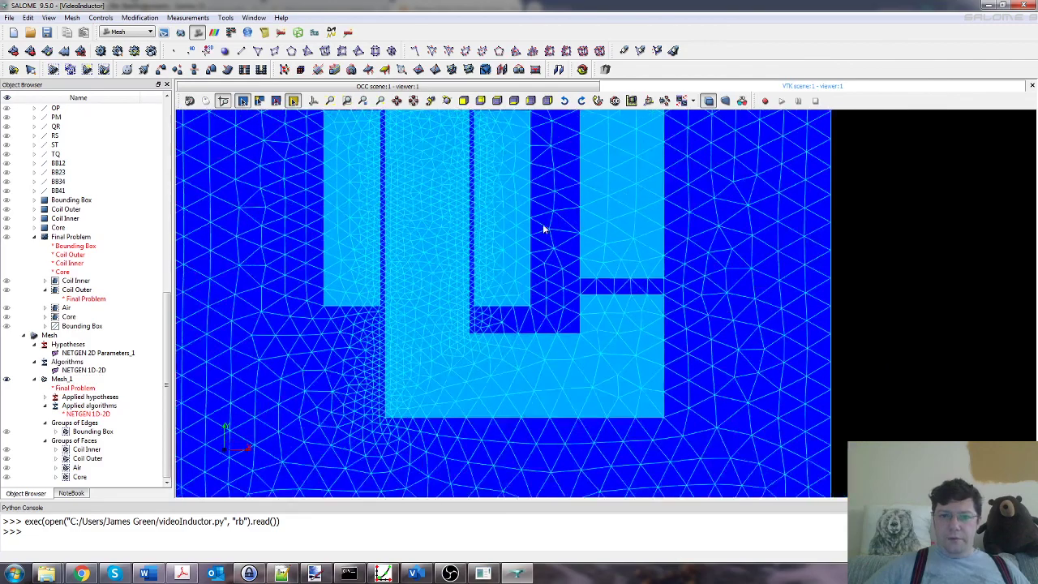
pyautogui.scroll(-1, 471, 131)
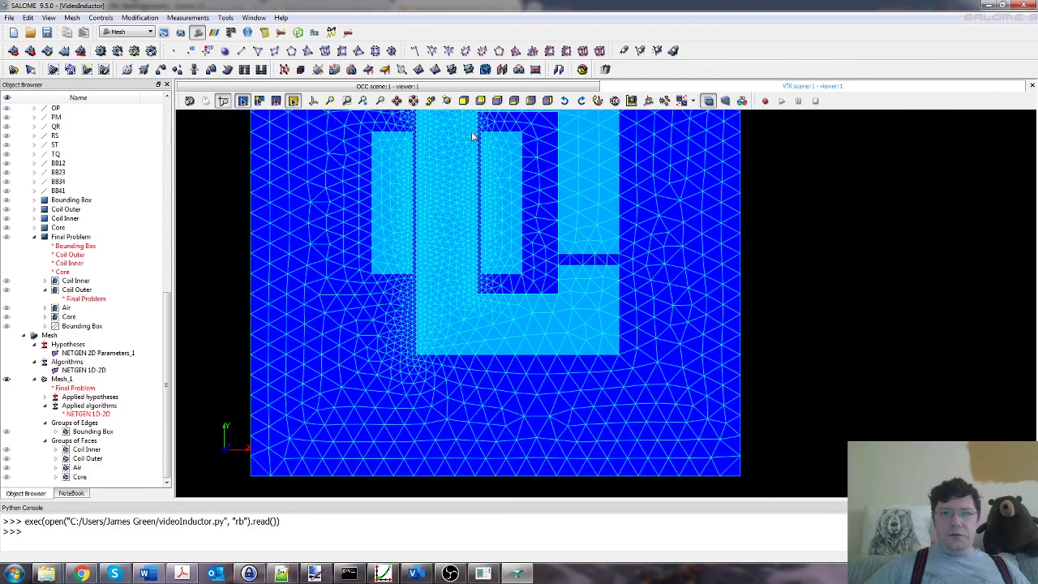
pyautogui.click(413, 101)
pyautogui.scroll(1, 625, 313)
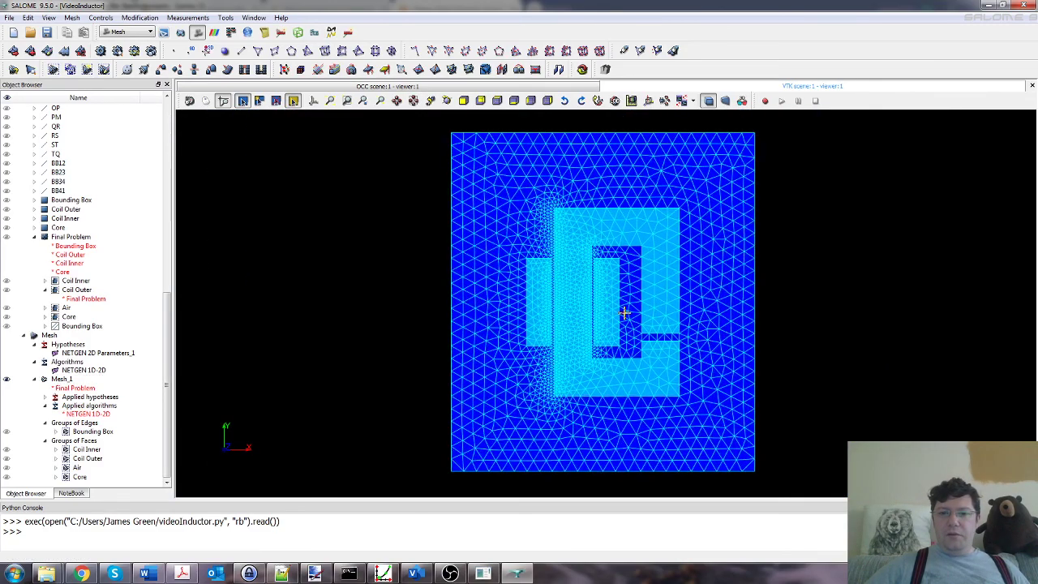
pyautogui.scroll(1, 625, 313)
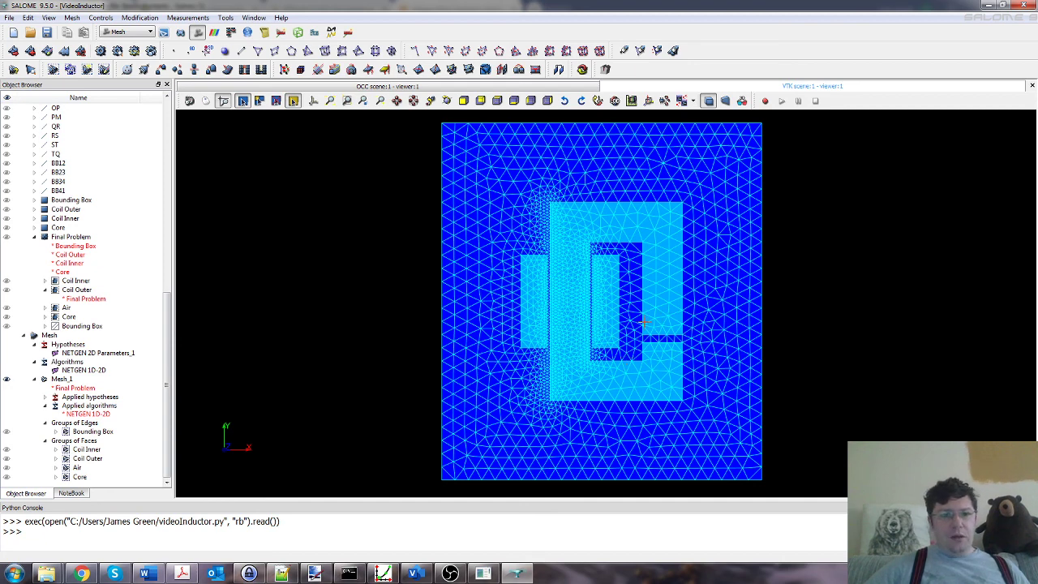
# - Export Mesh_1 as an IDEAS UNV file named VideoInductor in the user's home folder
pyautogui.click(60, 380)
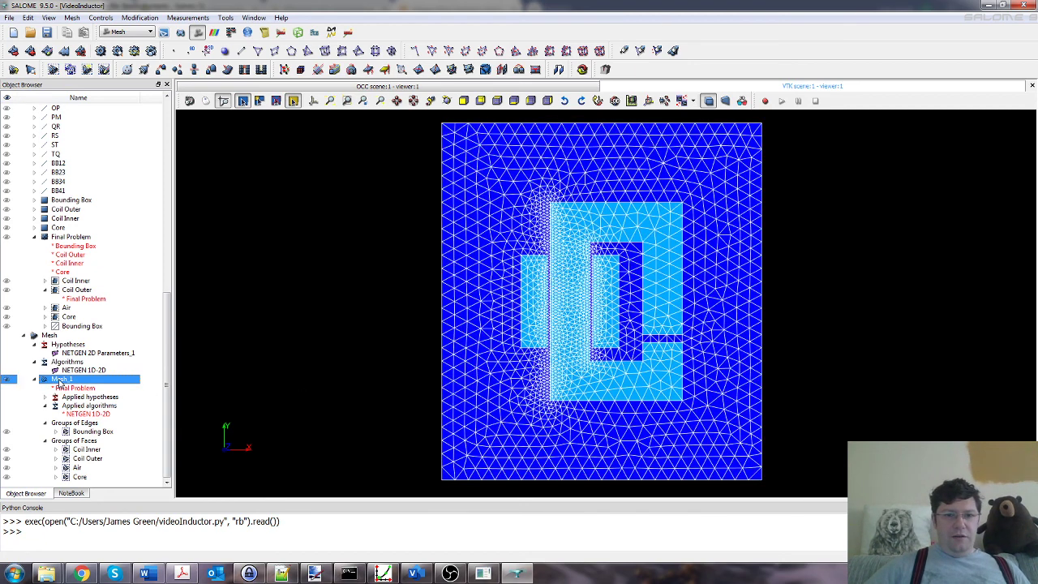
pyautogui.rightClick(60, 380)
pyautogui.moveTo(111, 271)
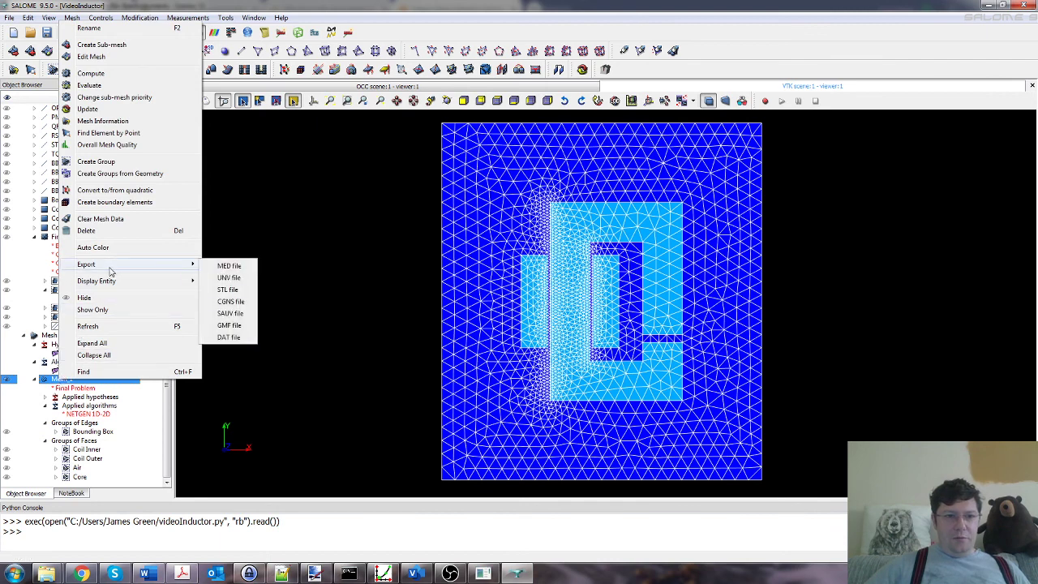
pyautogui.click(229, 278)
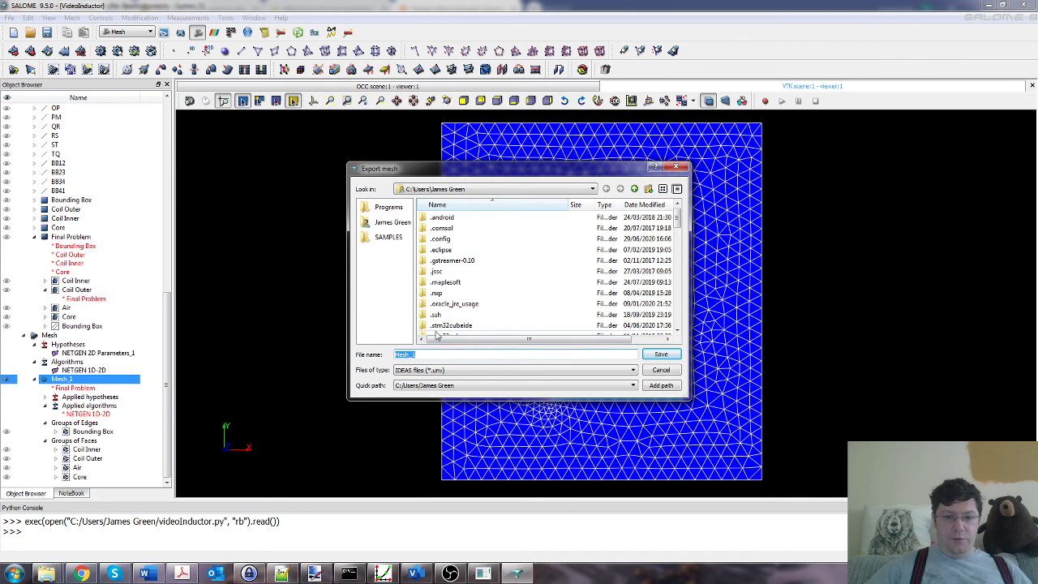
pyautogui.write('Vid')
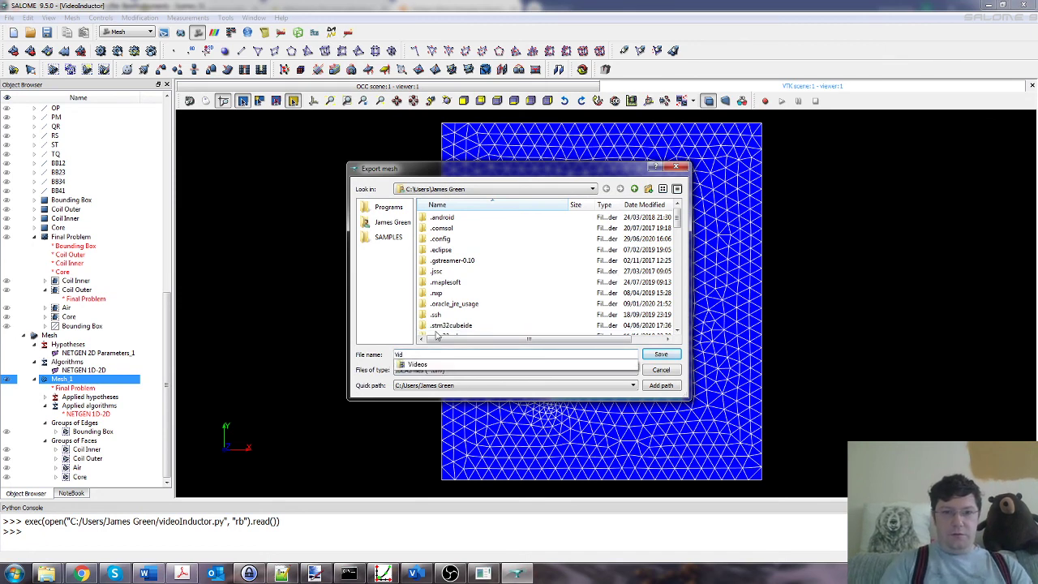
pyautogui.write('eoIn')
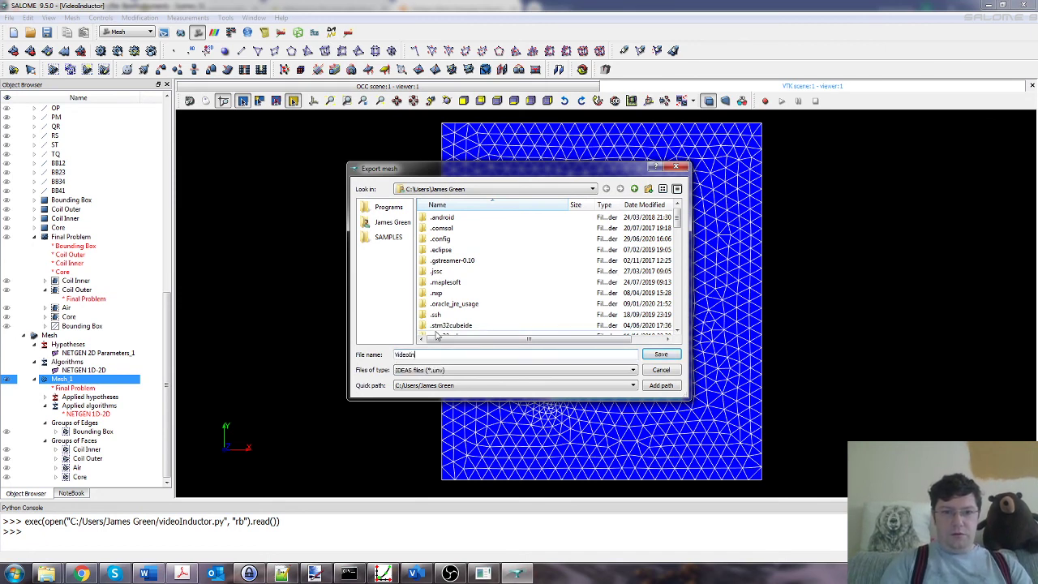
pyautogui.write('ductor')
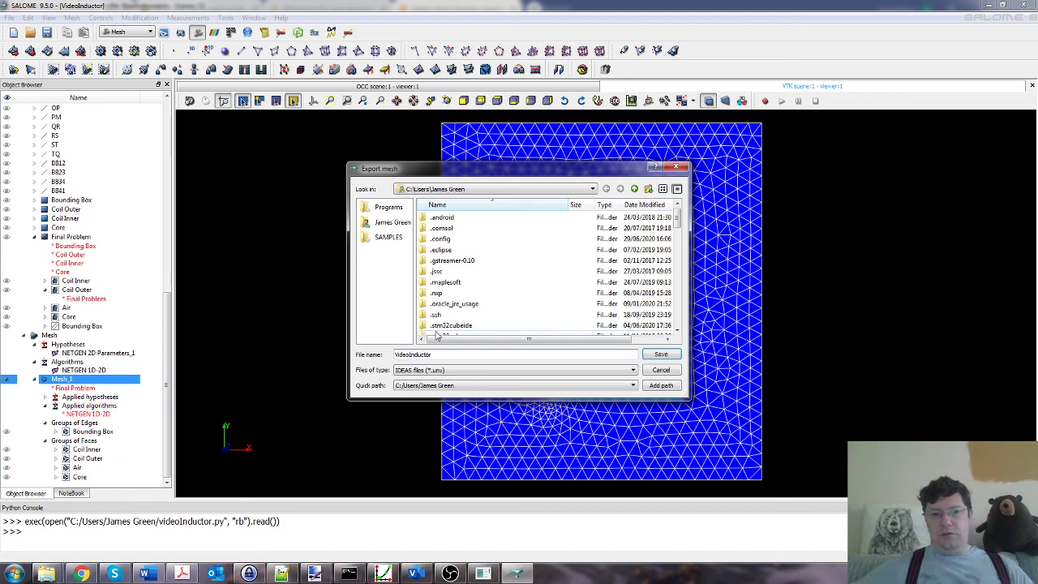
pyautogui.click(653, 354)
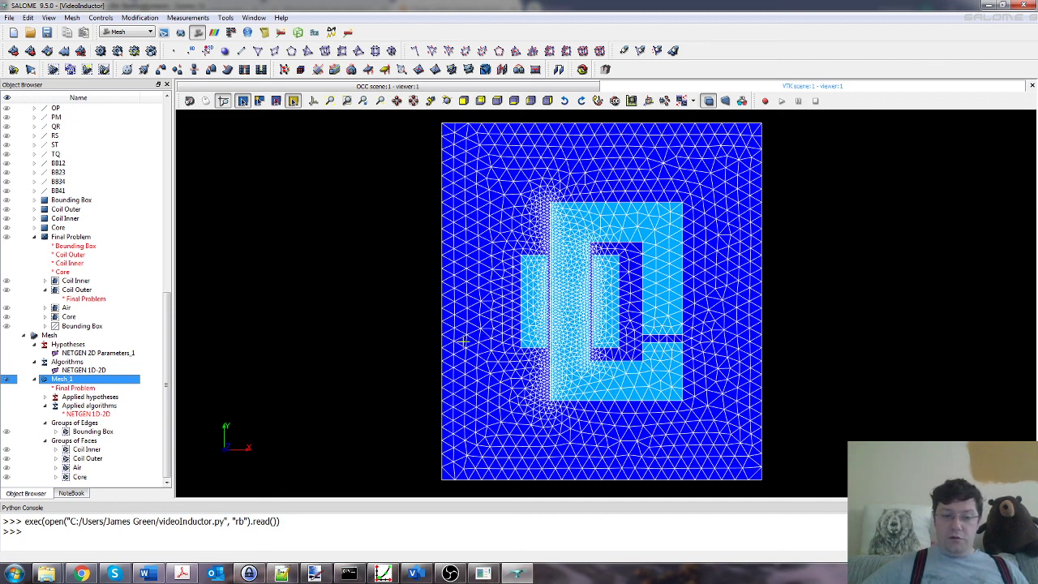
# - Switch to the Windows command prompt and prepare the ElmerGrid 8 2 command with -autoclean for videoInductor.unv in the user's home folder
pyautogui.click(349, 573)
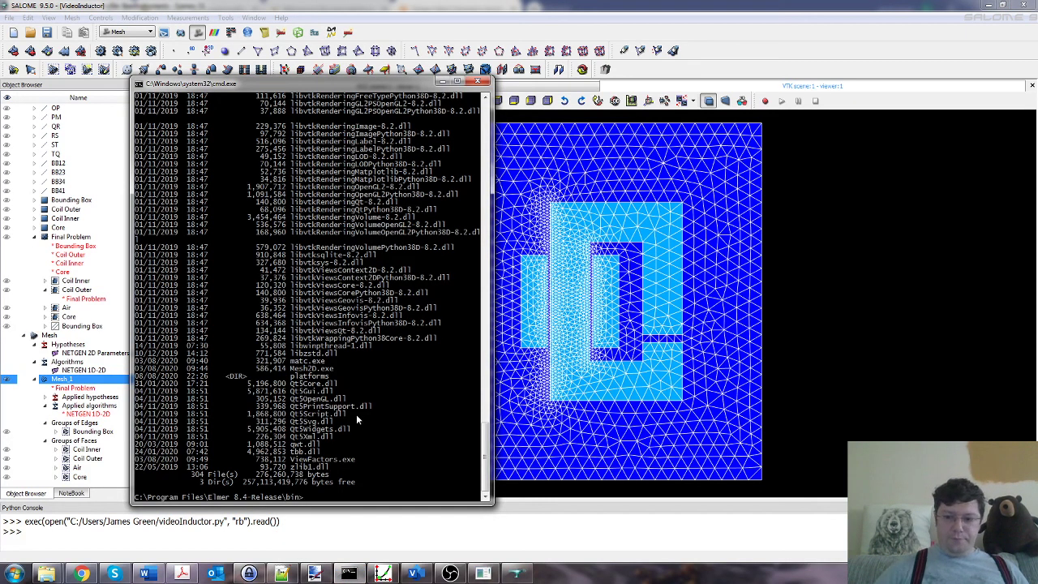
pyautogui.write('ElmerGrid 8 2 "C:\\users\\James Green\\Inductor2.unv" autoclean')
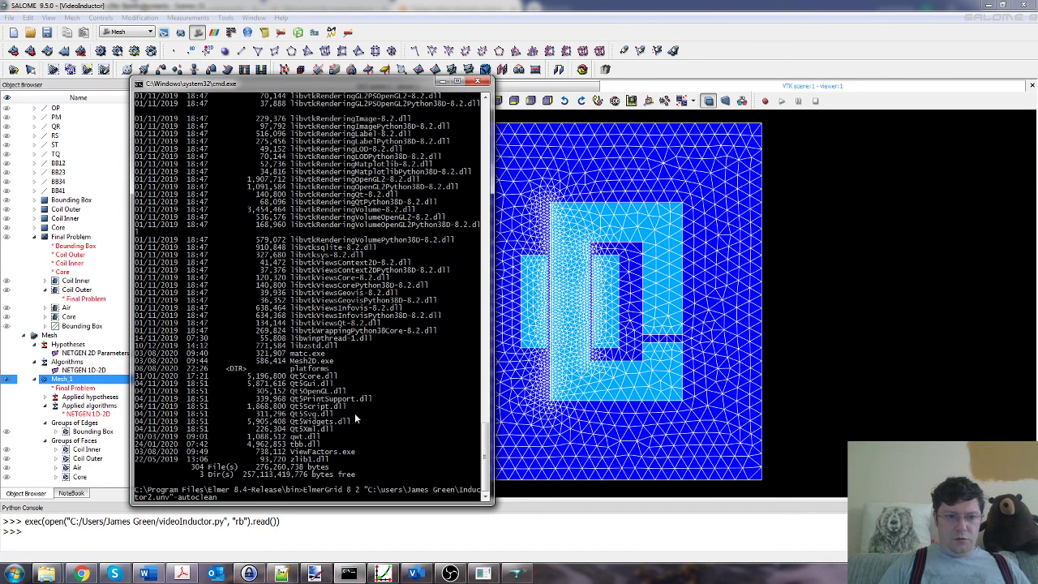
pyautogui.press('BackSpace')
pyautogui.press('BackSpace')
pyautogui.press('BackSpace')
pyautogui.press('BackSpace')
pyautogui.press('BackSpace')
pyautogui.press('BackSpace')
pyautogui.press('BackSpace')
pyautogui.press('BackSpace')
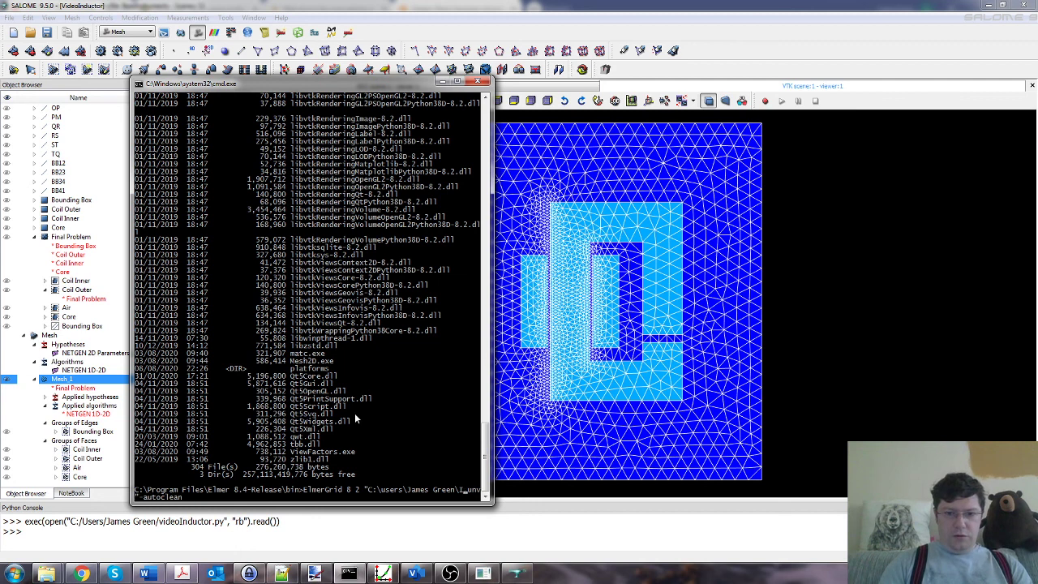
pyautogui.press('BackSpace')
pyautogui.write('videoIn')
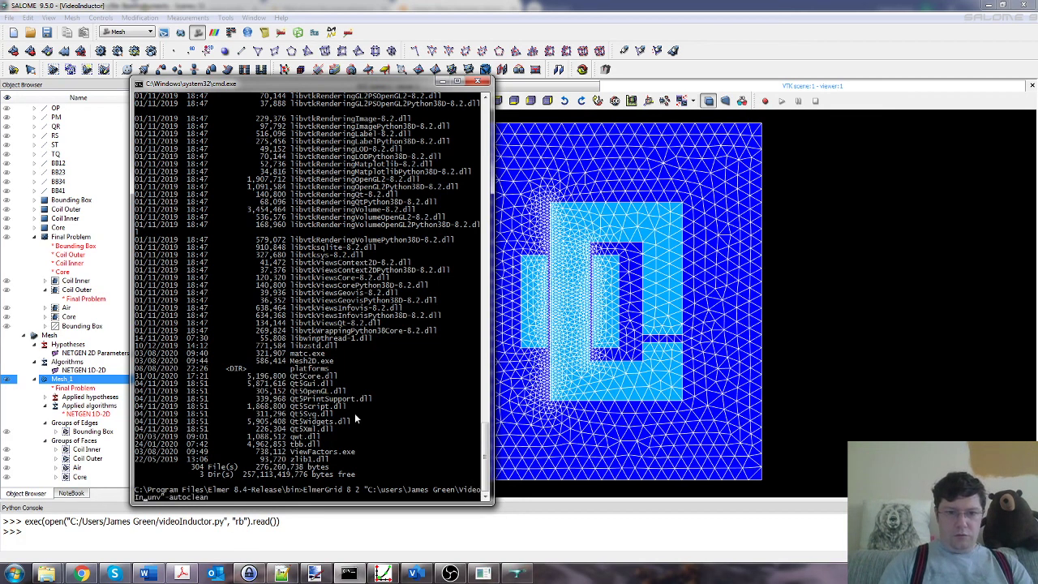
pyautogui.write('ductor')
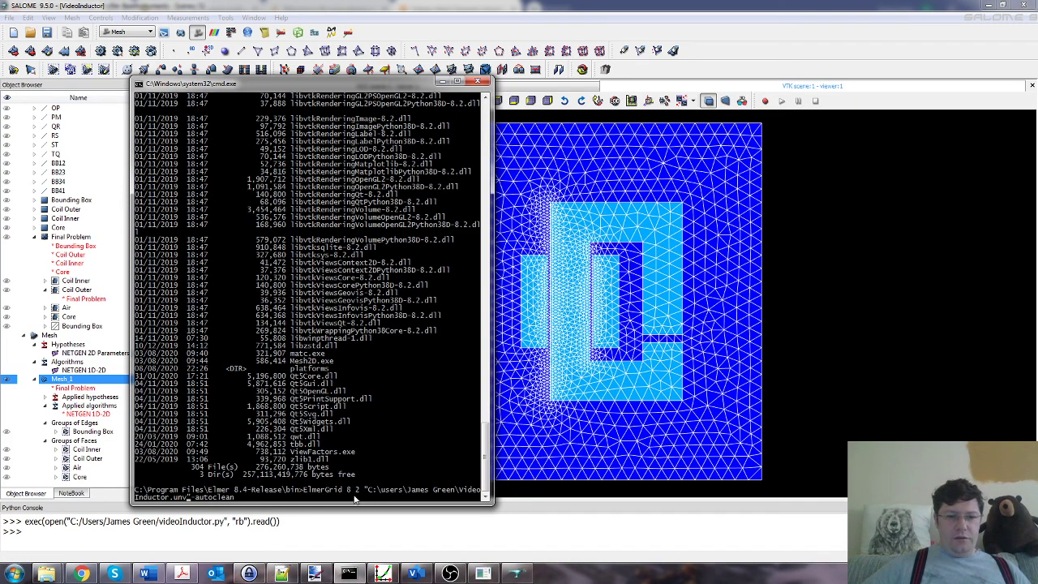
# - Switch to Chrome and search the web for "elmer grid manual" in a new tab
pyautogui.click(82, 573)
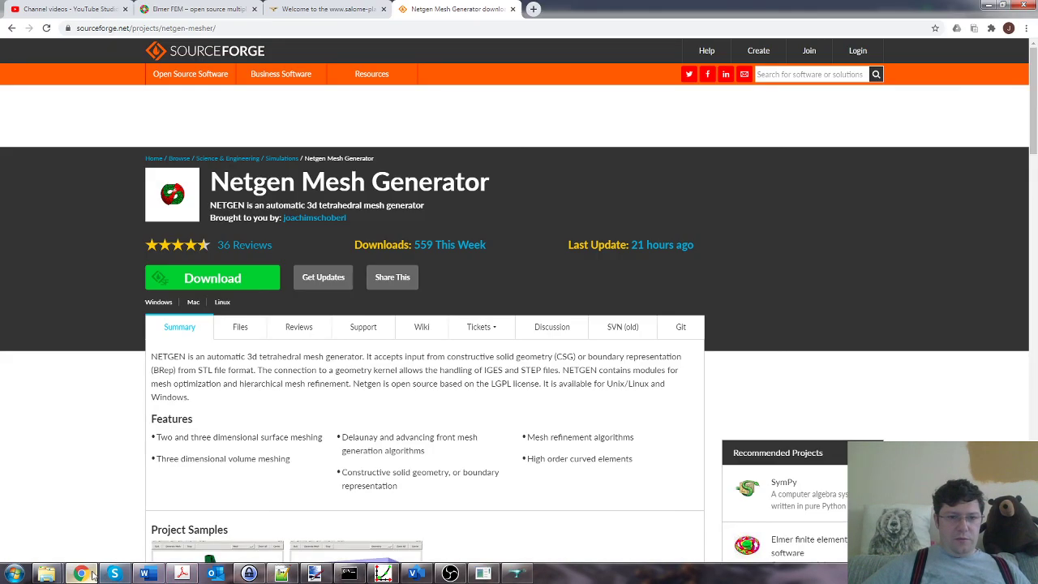
pyautogui.click(533, 9)
pyautogui.write('onecall.farnell.com/molex/50-57-9316/housing-2-54mm-16way/dp/1756903')
pyautogui.press('Return')
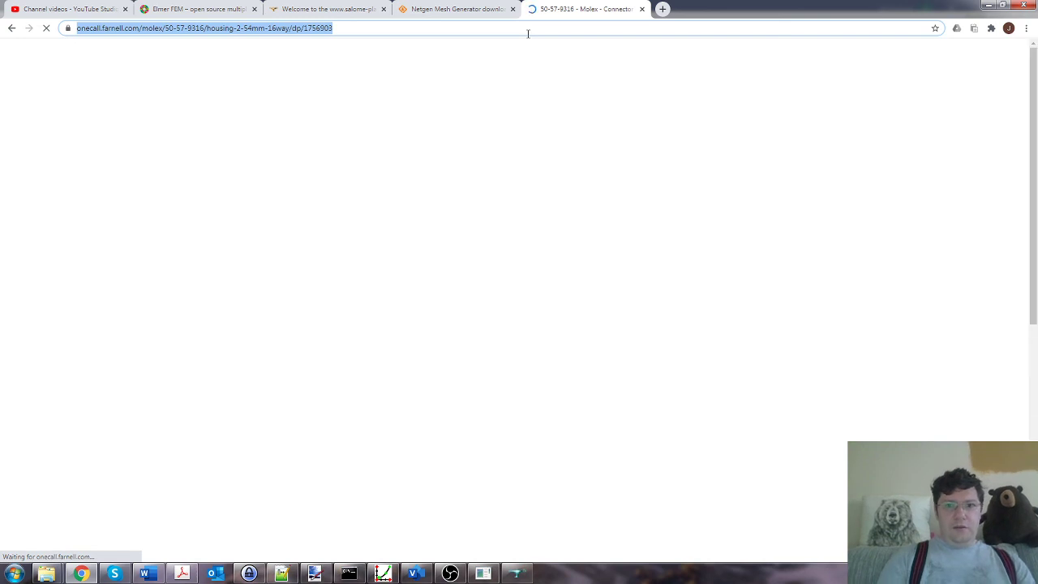
pyautogui.write('elmer g')
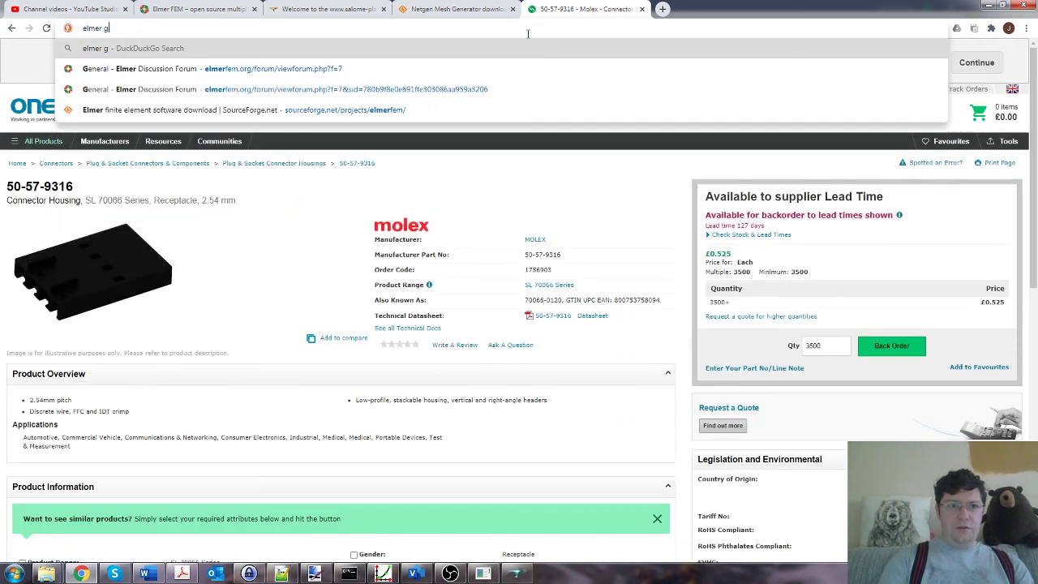
pyautogui.write('rid')
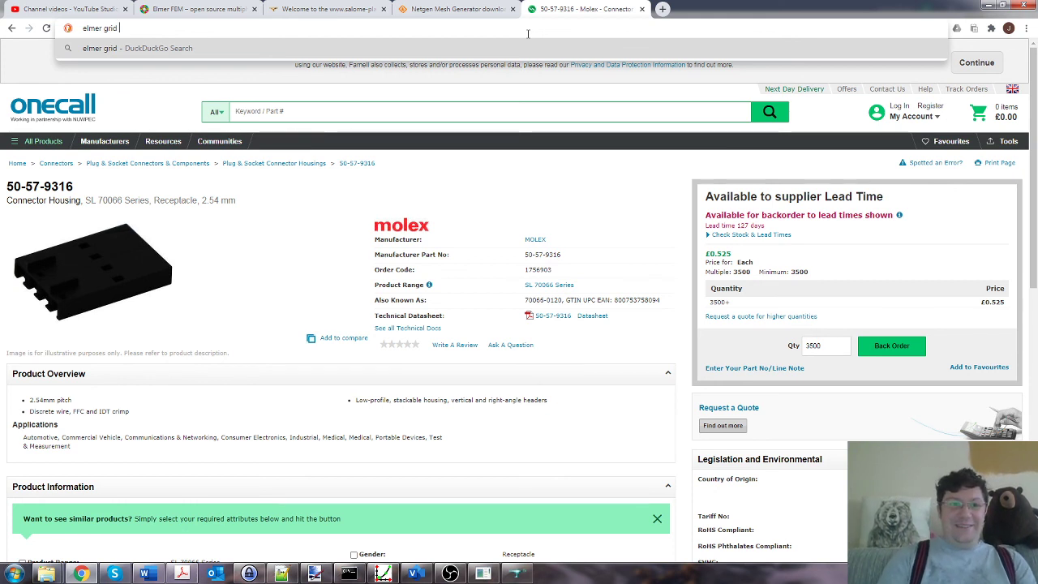
pyautogui.write('manual')
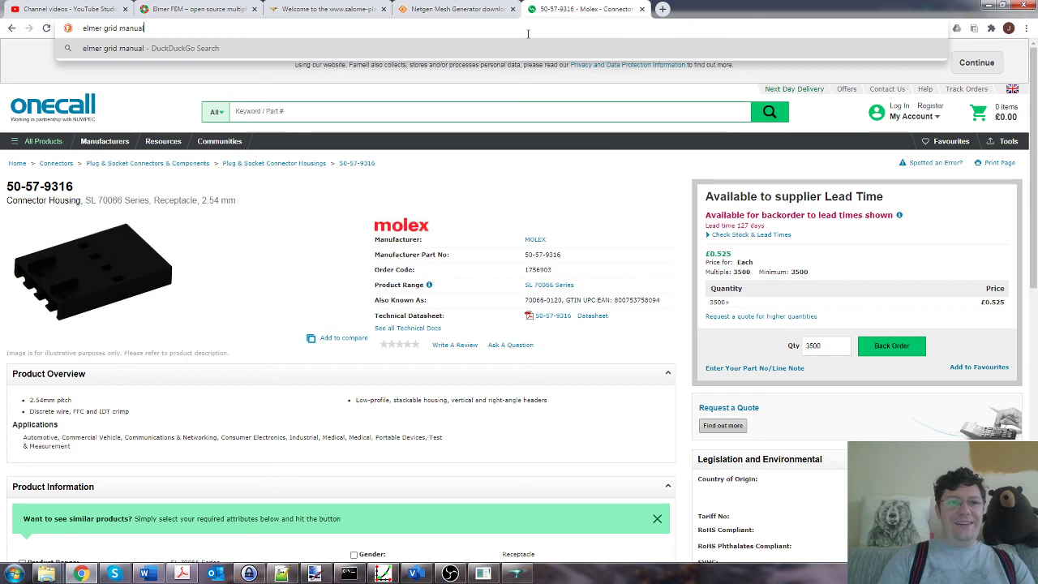
pyautogui.press('Return')
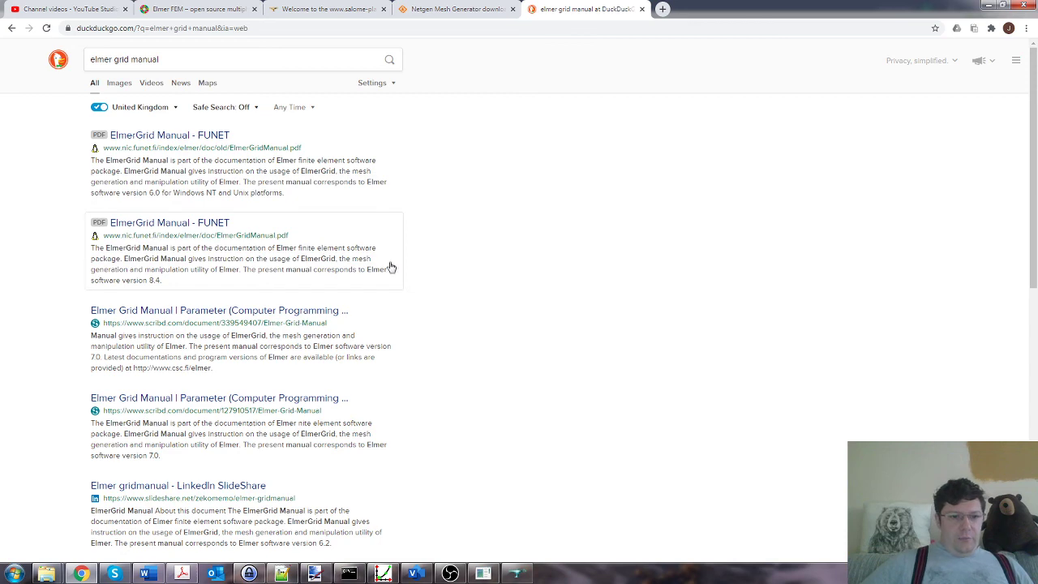
# - Look through the search results, view the old ElmerGrid manual from nic.funet.fi and return to the results
pyautogui.scroll(-2, 404, 271)
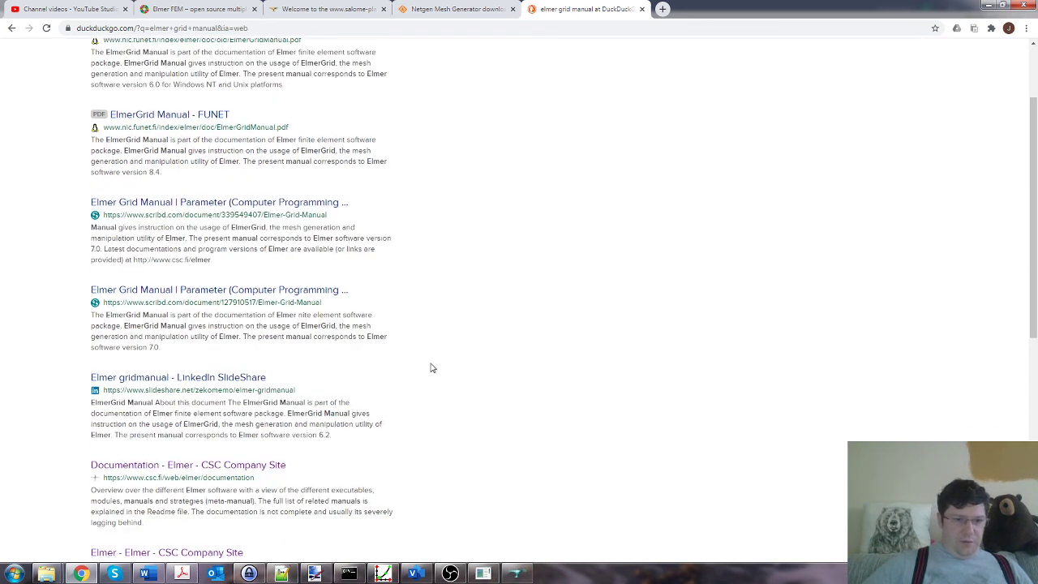
pyautogui.scroll(-2, 438, 406)
pyautogui.scroll(4, 335, 422)
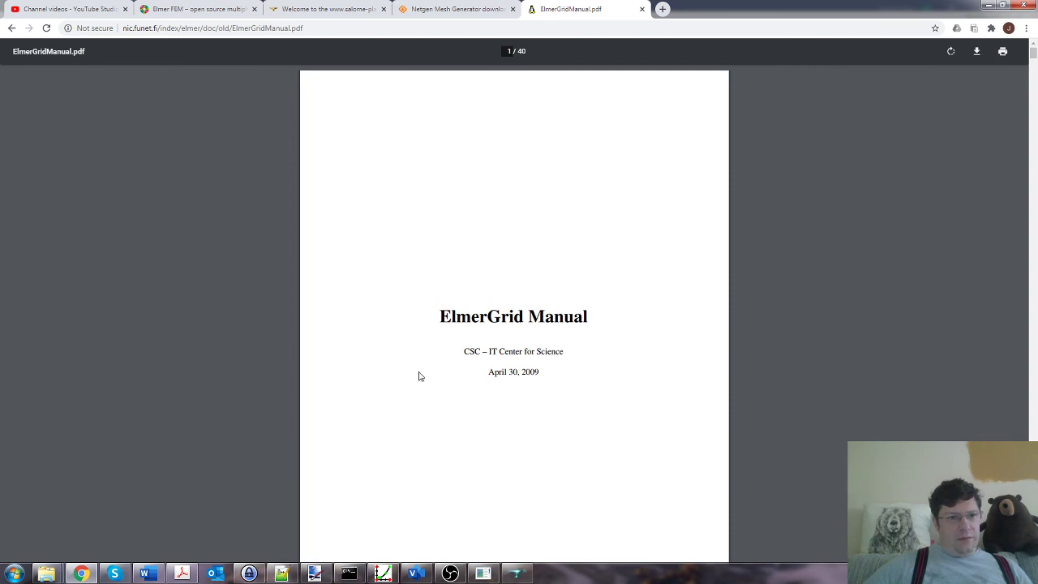
pyautogui.click(12, 27)
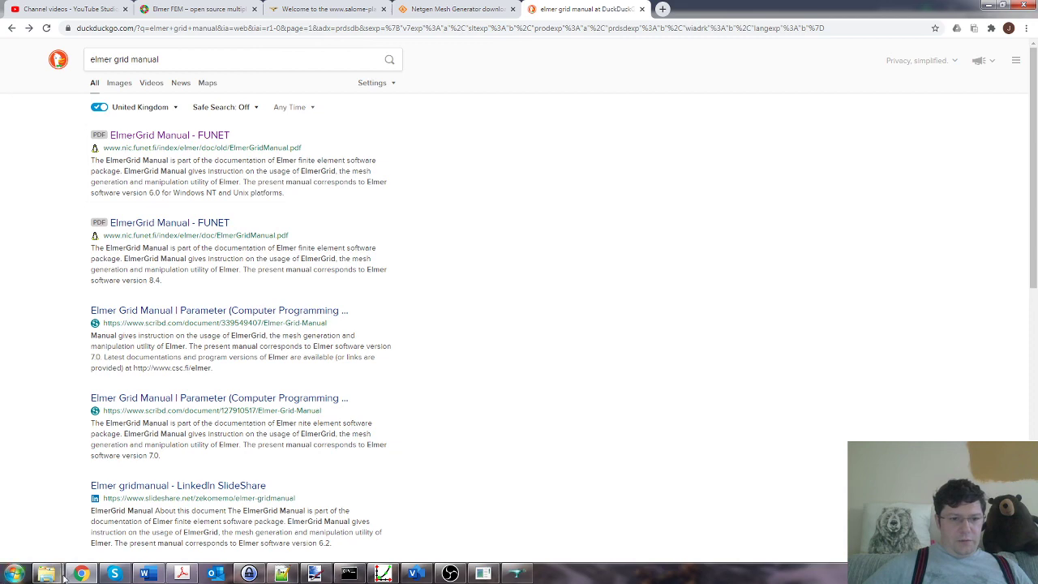
# - Switch to Windows Explorer and open the documentation folder inside ElmerDocumentation.zip from Downloads
pyautogui.moveTo(47, 574)
pyautogui.click(91, 519)
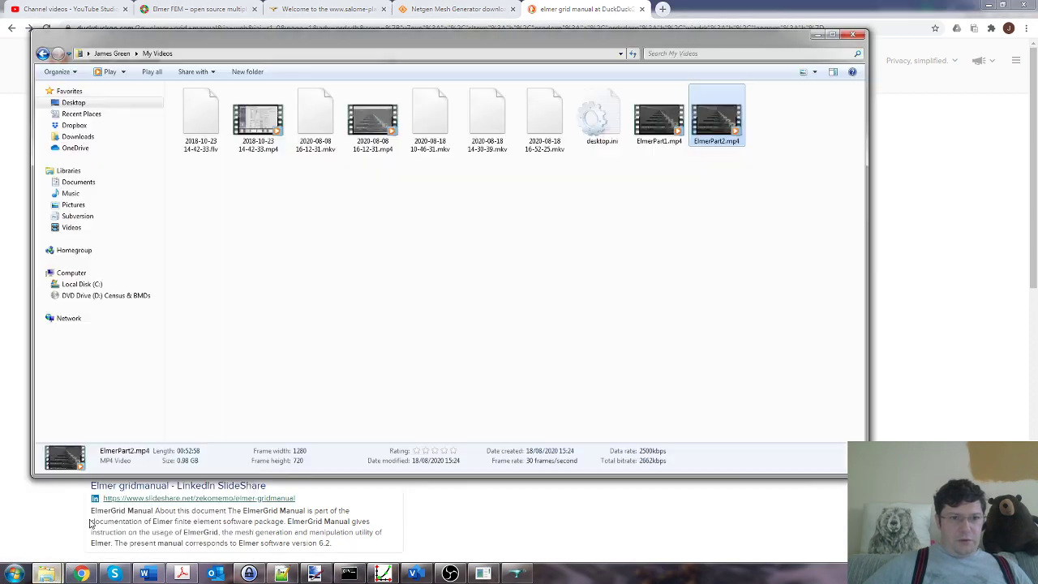
pyautogui.click(128, 136)
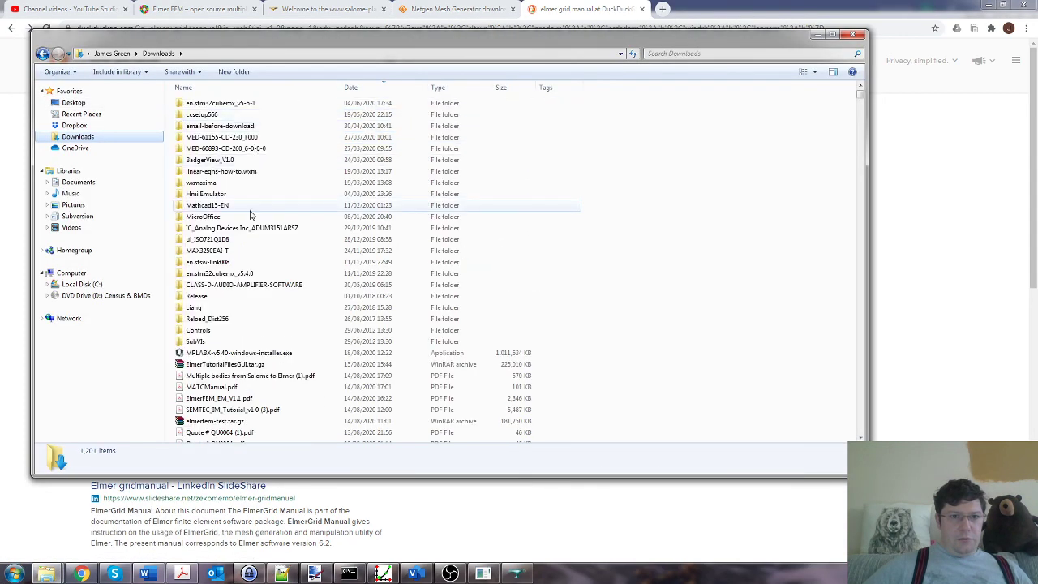
pyautogui.click(250, 421)
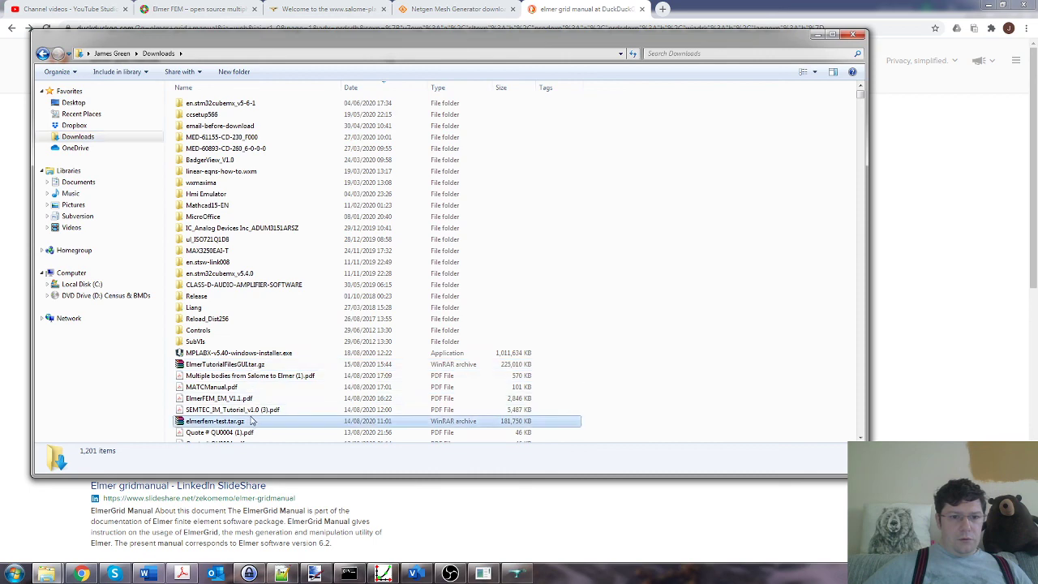
pyautogui.scroll(-8, 275, 300)
pyautogui.doubleClick(258, 231)
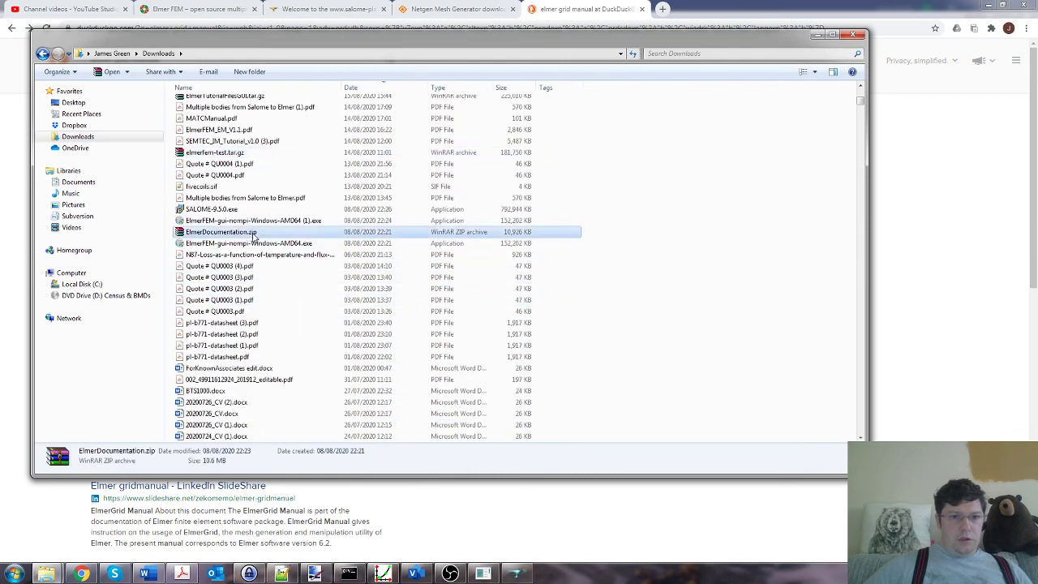
pyautogui.doubleClick(107, 239)
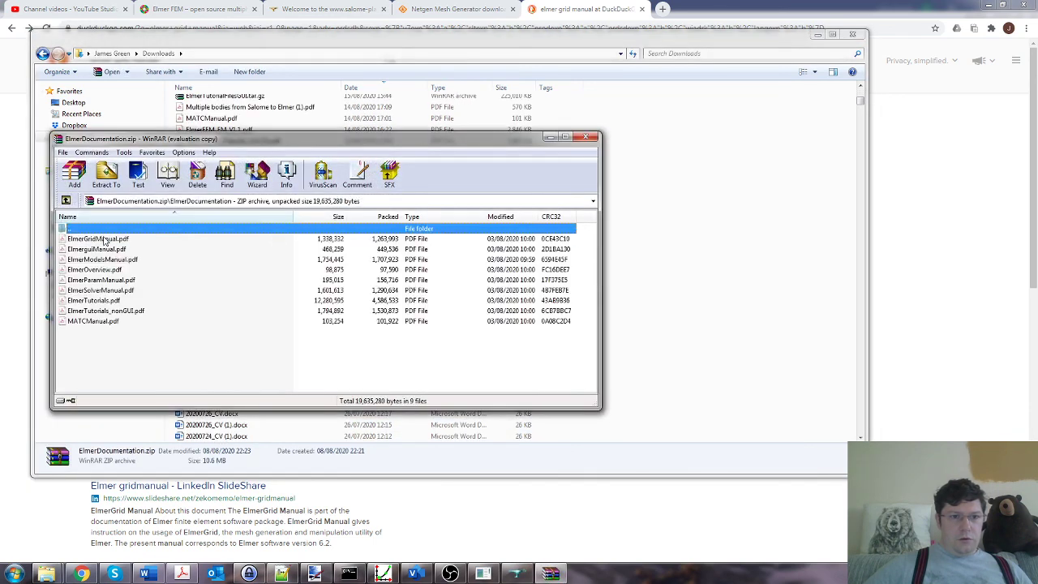
# - Switch to Chrome and view the Elmer documentation link on the Elmer FEM home page
pyautogui.click(397, 278)
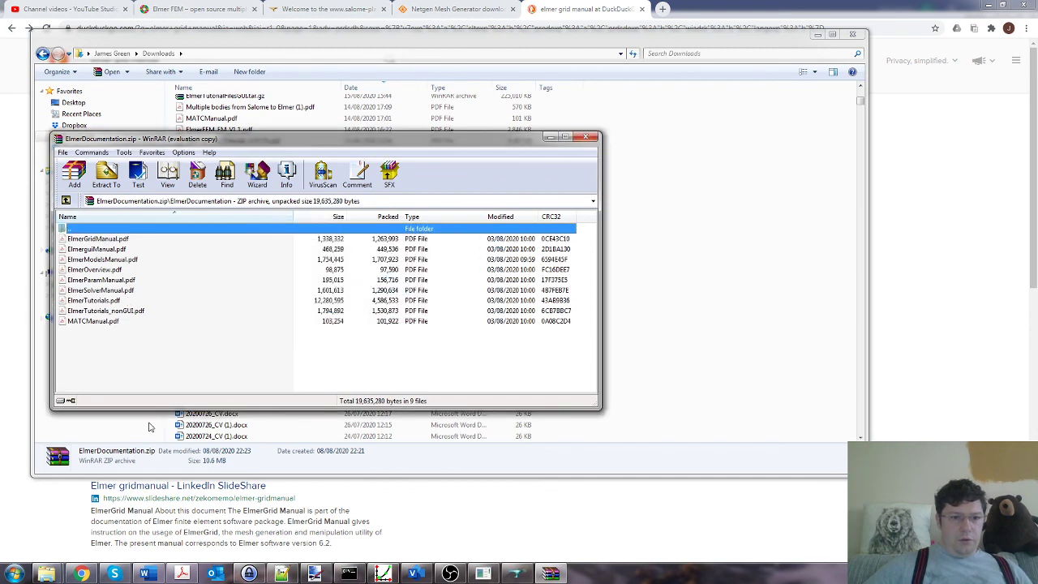
pyautogui.click(73, 495)
pyautogui.click(195, 9)
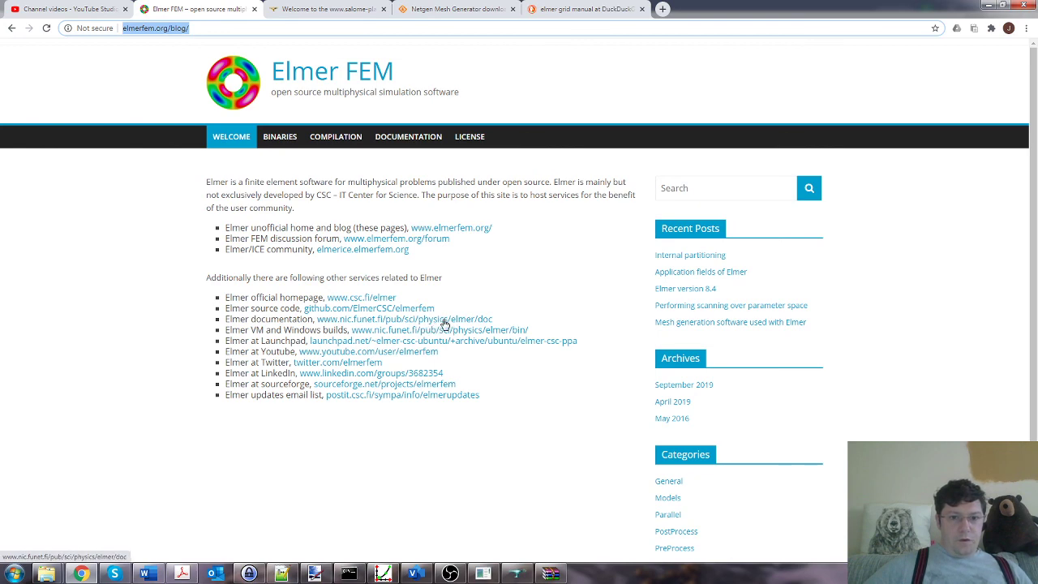
# - Return to the ElmerDocumentation archive in WinRAR and open ElmerGridManual.pdf
pyautogui.click(550, 573)
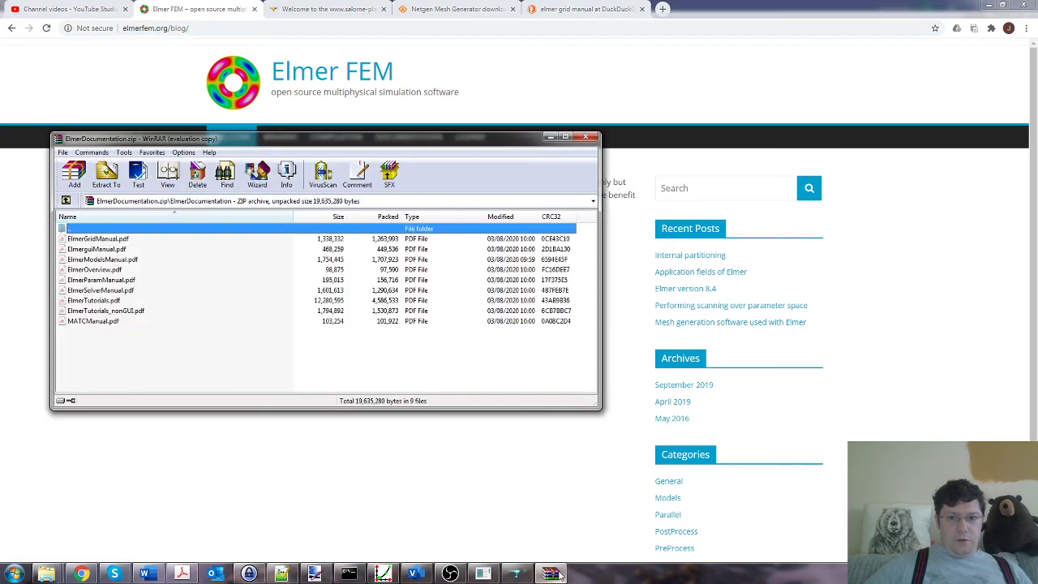
pyautogui.doubleClick(152, 239)
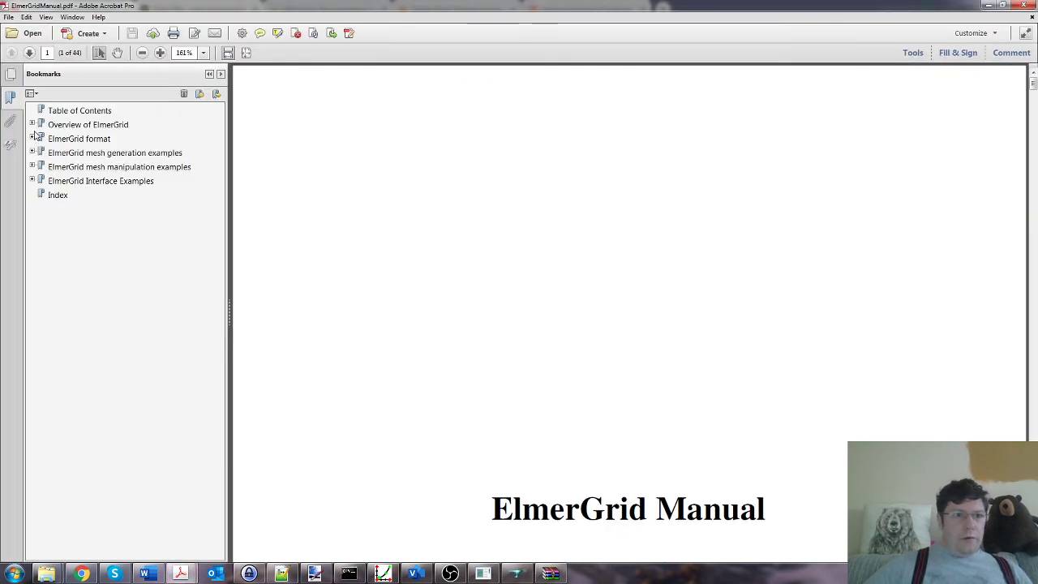
# - Go to section 1.2 Usage of the ElmerGrid manual from its table of contents
pyautogui.scroll(-5, 478, 199)
pyautogui.scroll(2, 480, 199)
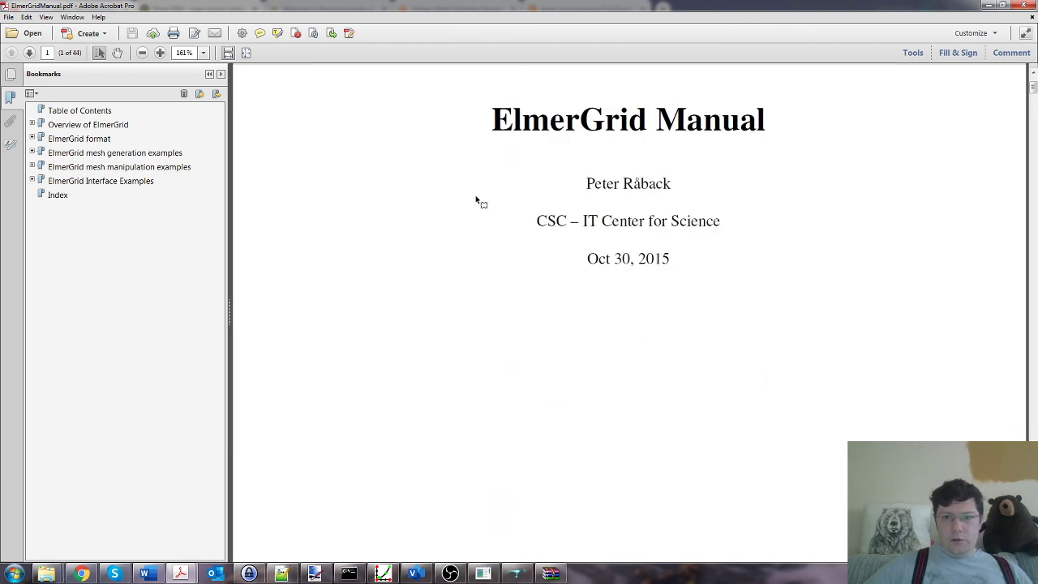
pyautogui.scroll(-10, 472, 200)
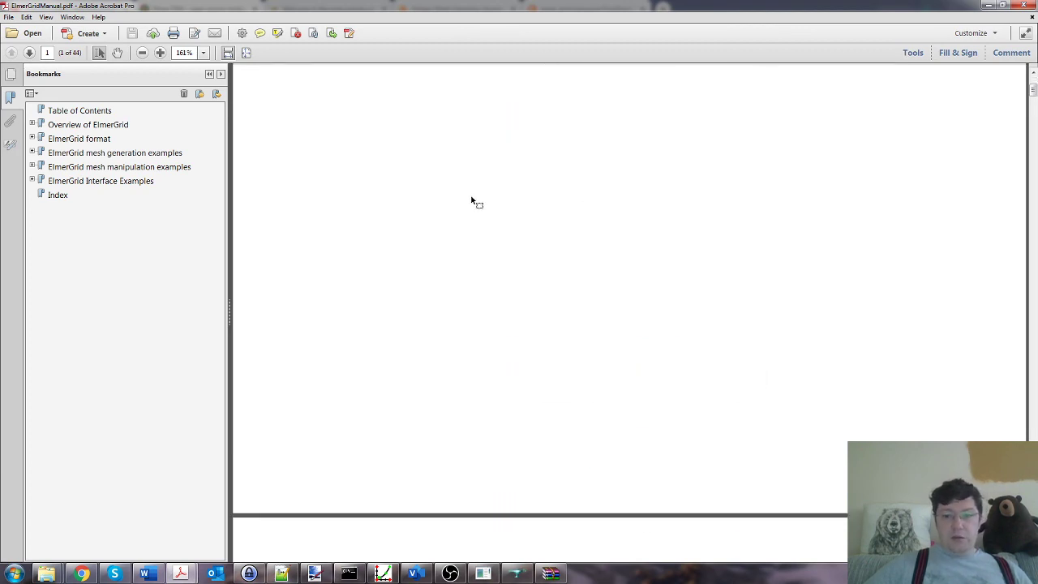
pyautogui.scroll(-10, 470, 199)
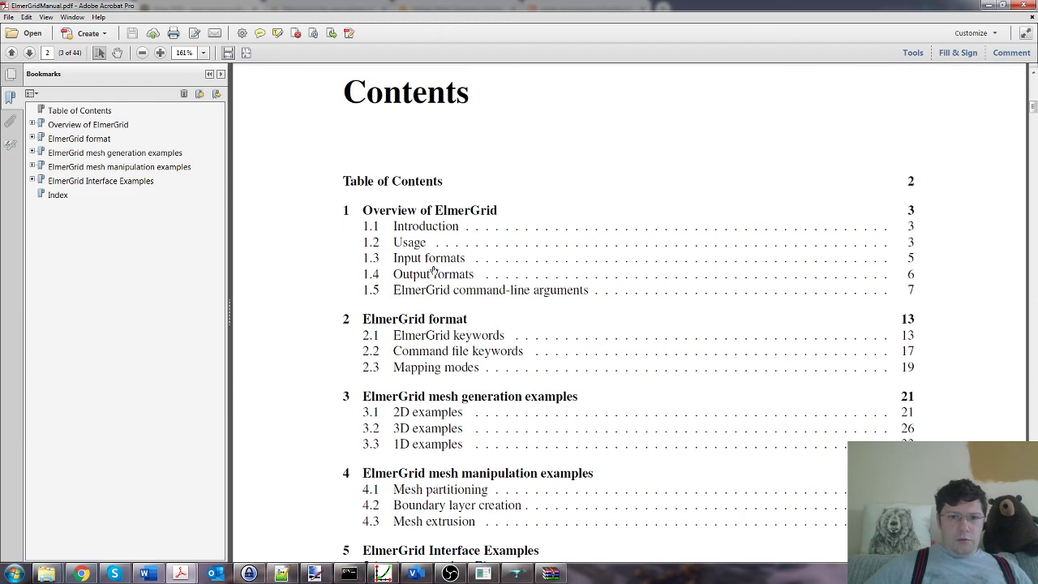
pyautogui.click(409, 243)
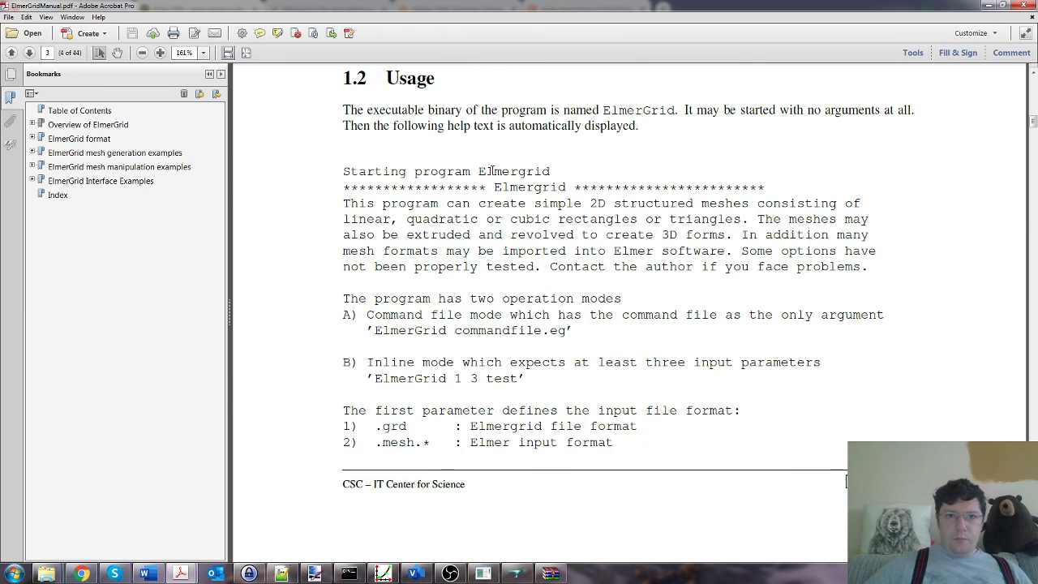
# - Read the Usage section on ElmerGrid's operation modes and its numbered input and output file formats
pyautogui.scroll(8, 490, 177)
pyautogui.scroll(-3, 489, 174)
pyautogui.scroll(-4, 489, 175)
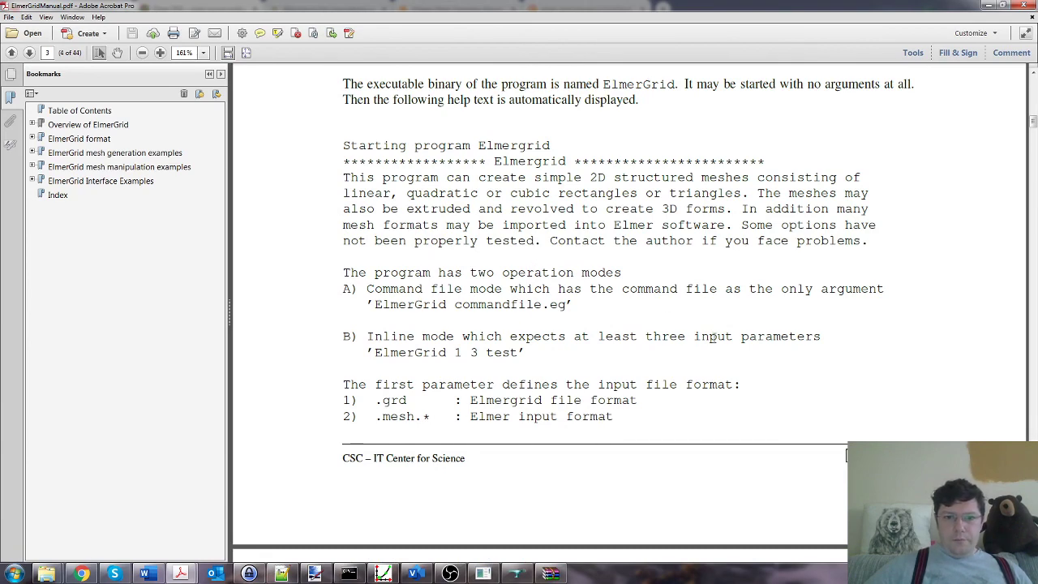
pyautogui.scroll(-2, 718, 337)
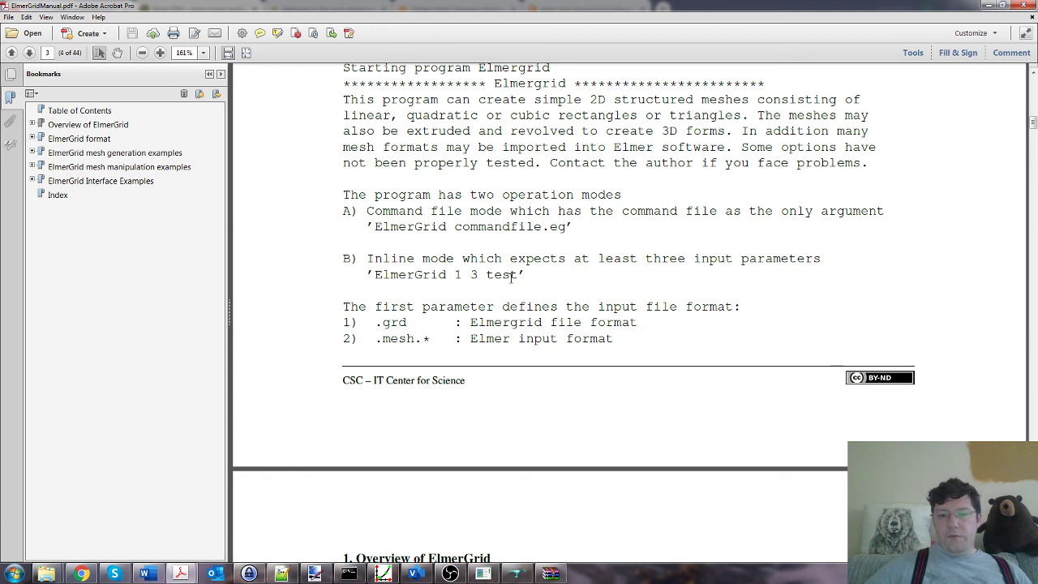
pyautogui.scroll(-1, 572, 255)
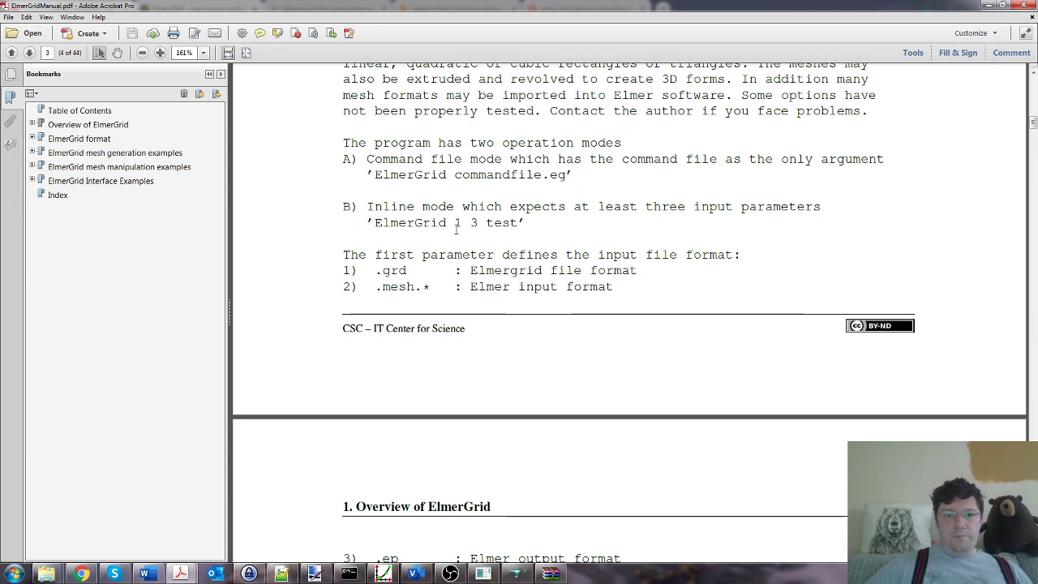
pyautogui.scroll(-4, 460, 231)
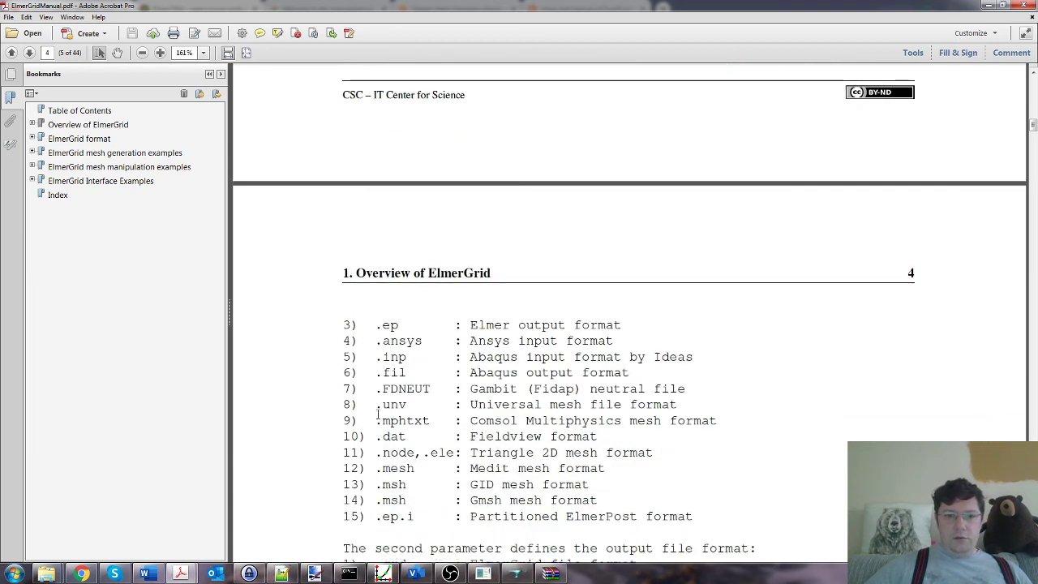
pyautogui.scroll(3, 555, 415)
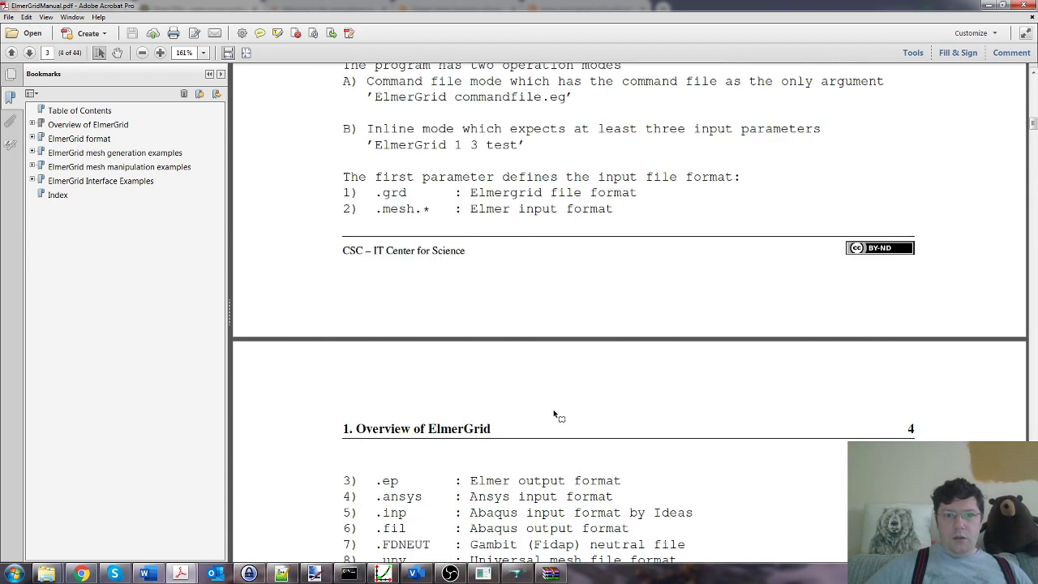
pyautogui.scroll(-6, 477, 161)
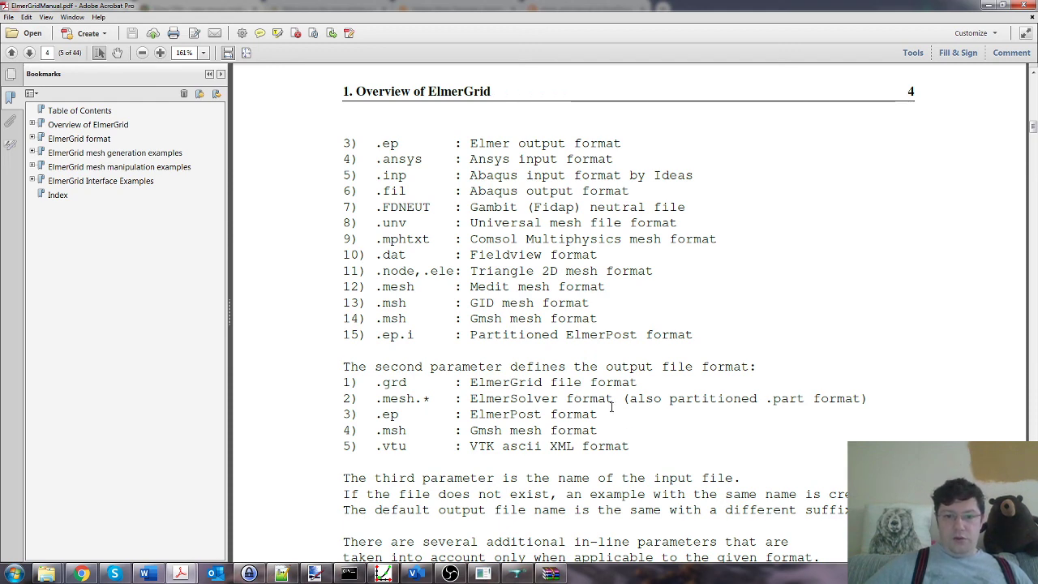
# - Read through the manual's list of additional in-line parameters, including the boundary and renumbering options and -autoclean
pyautogui.scroll(-2, 611, 410)
pyautogui.scroll(-5, 610, 405)
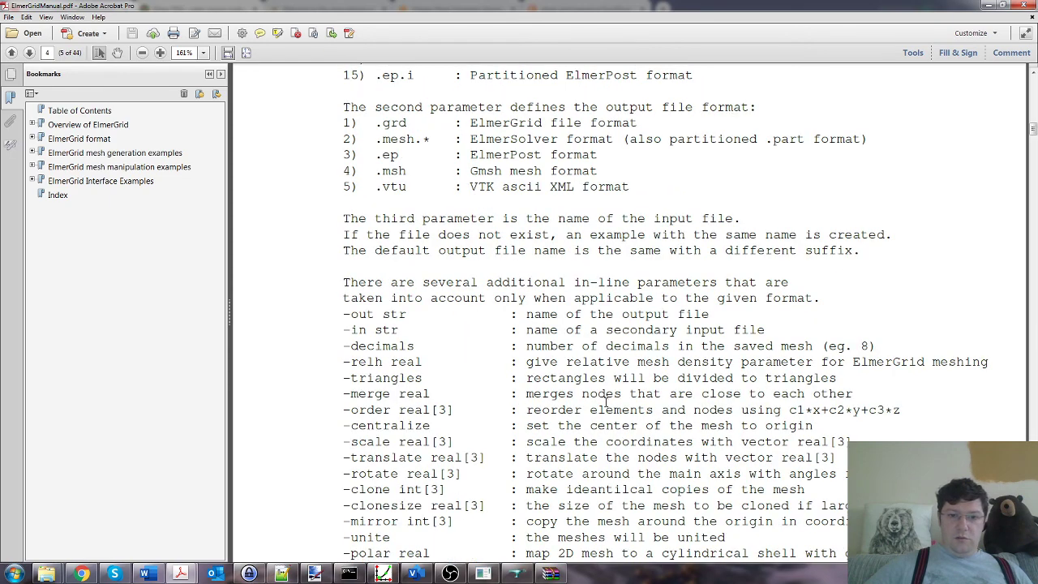
pyautogui.scroll(-3, 605, 399)
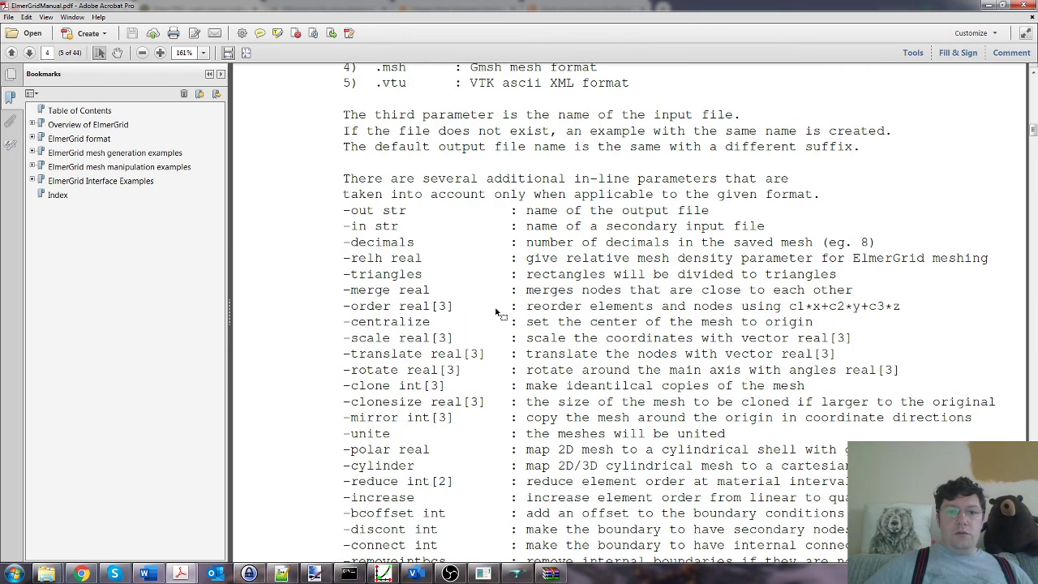
pyautogui.scroll(-2, 451, 267)
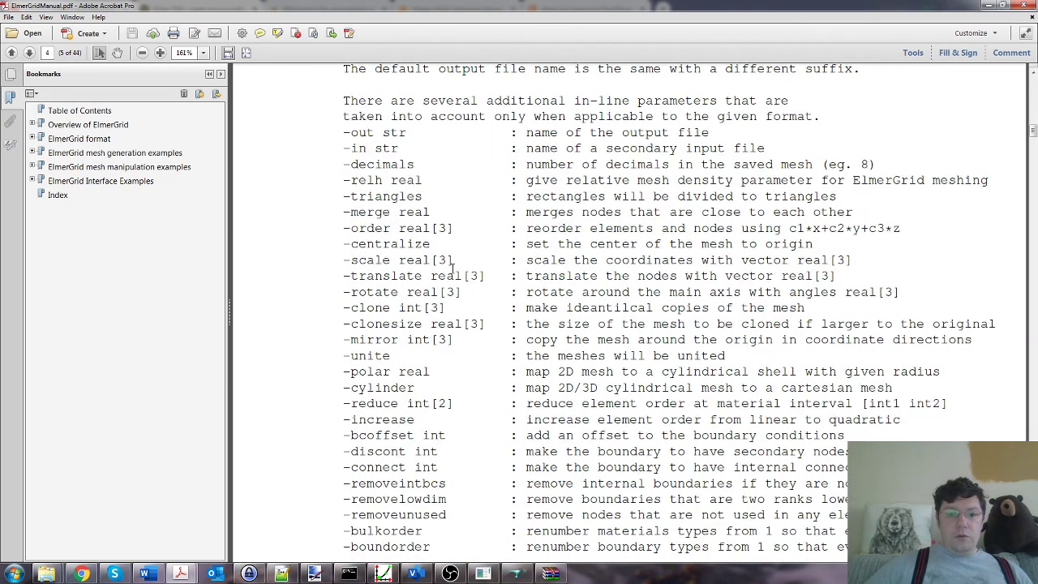
pyautogui.scroll(-10, 451, 268)
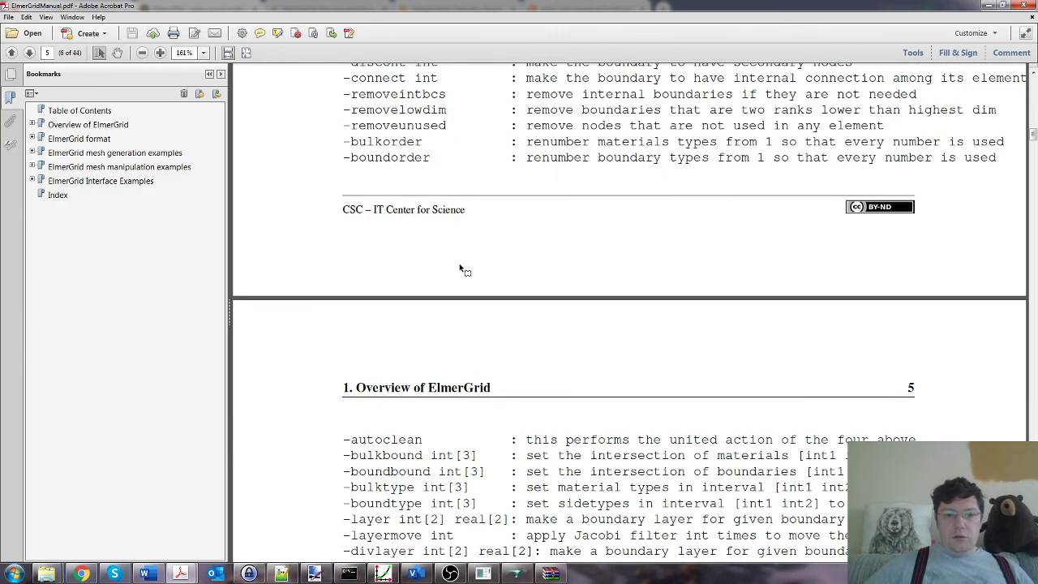
pyautogui.scroll(-3, 460, 269)
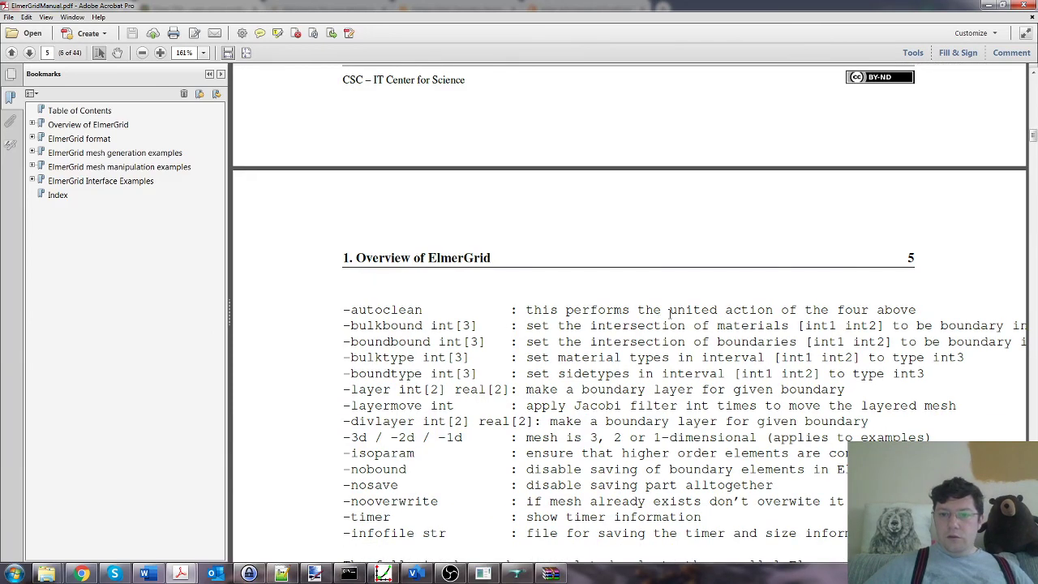
pyautogui.scroll(6, 835, 318)
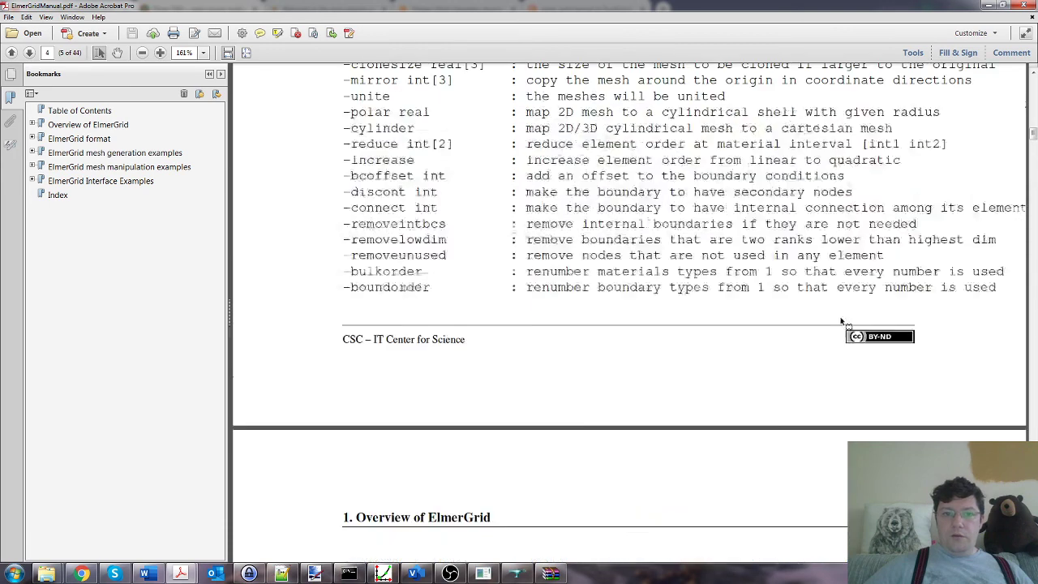
pyautogui.scroll(-4, 838, 318)
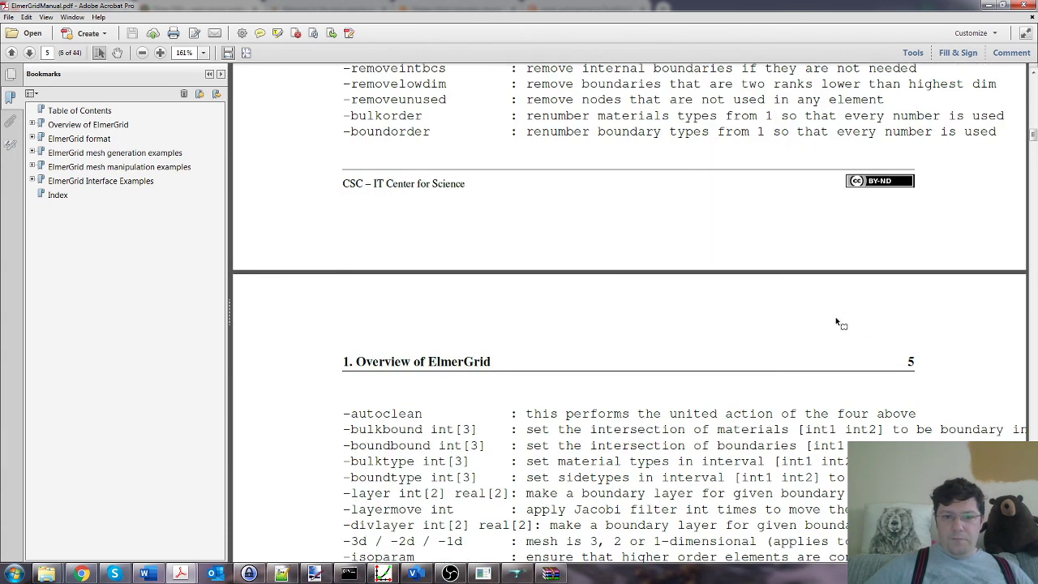
pyautogui.scroll(5, 835, 316)
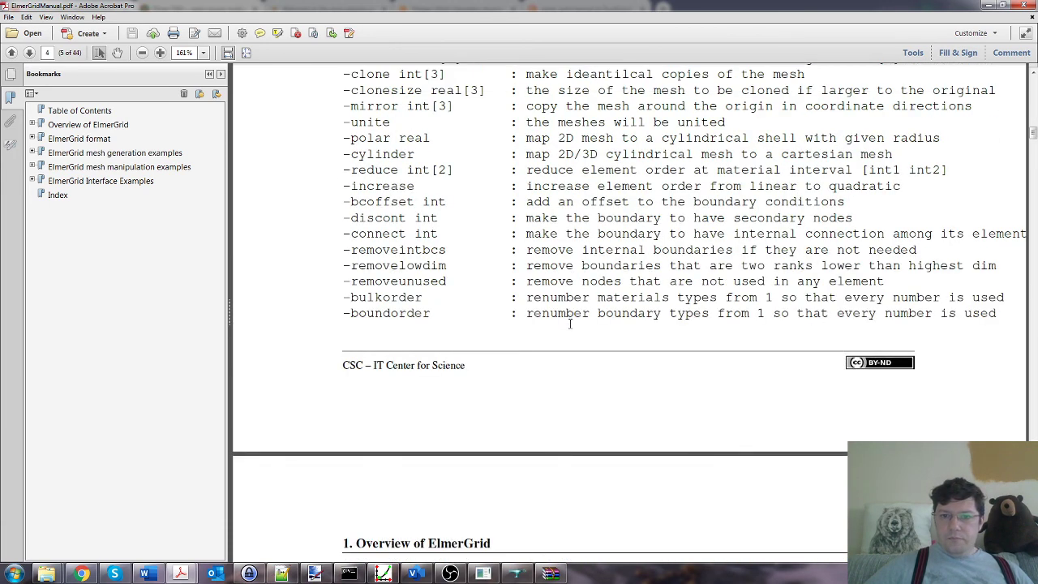
pyautogui.scroll(2, 570, 324)
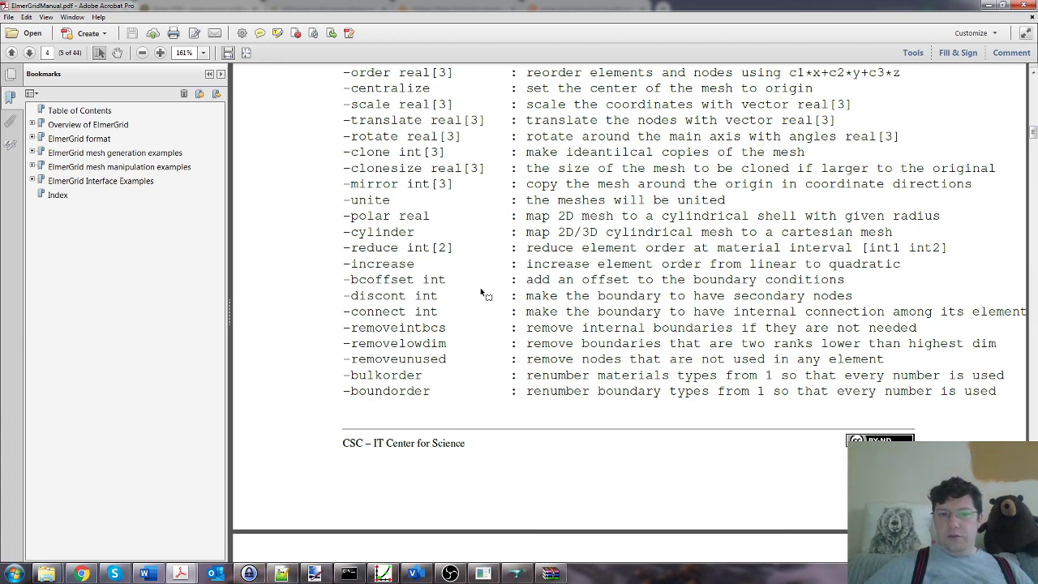
pyautogui.scroll(-5, 644, 274)
pyautogui.scroll(-2, 716, 331)
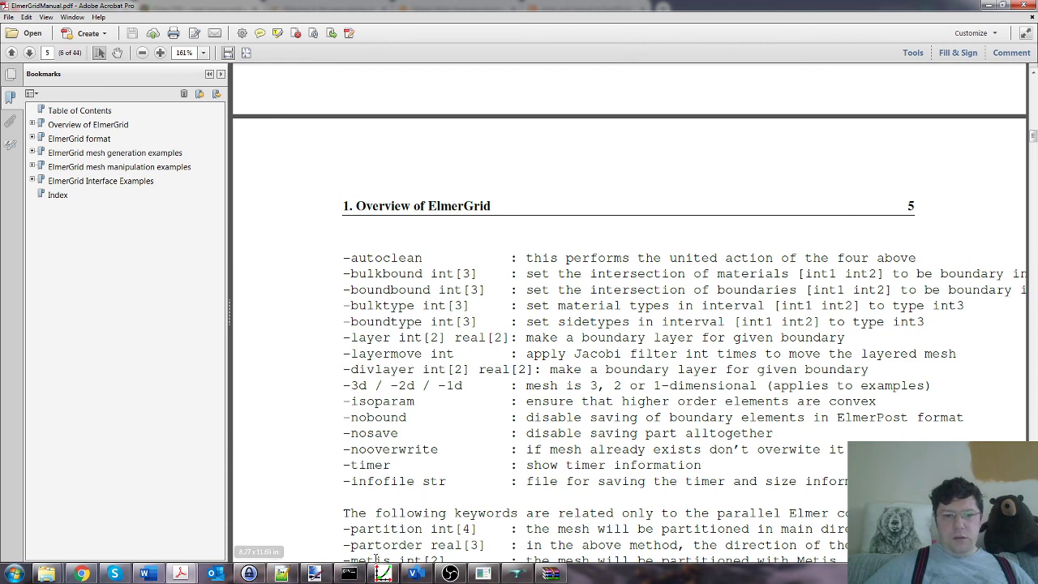
# - Switch to the command prompt and run the prepared ElmerGrid 8 2 conversion of VideoInductor.unv with -autoclean
pyautogui.click(359, 577)
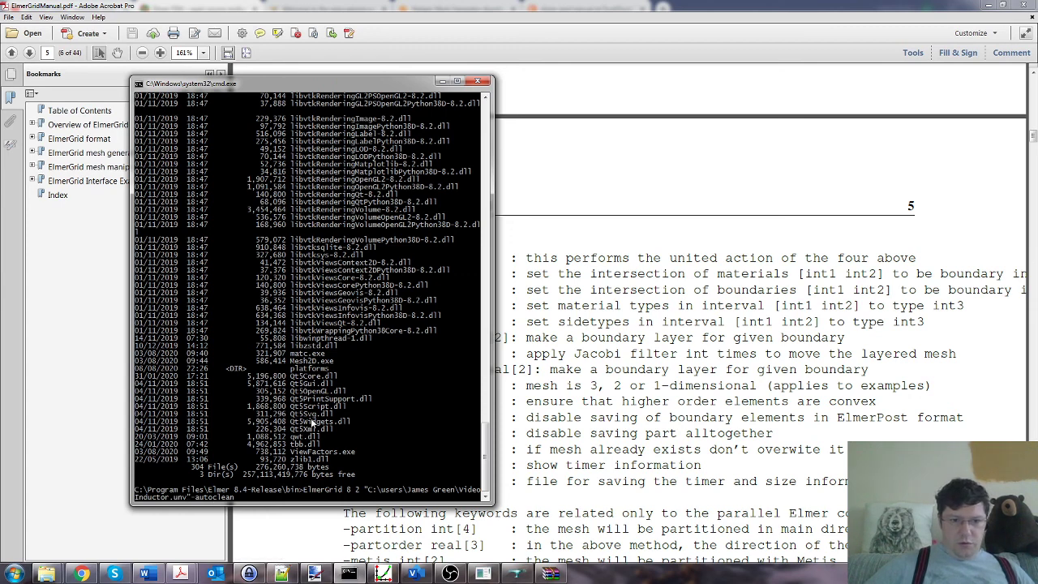
pyautogui.press('Return')
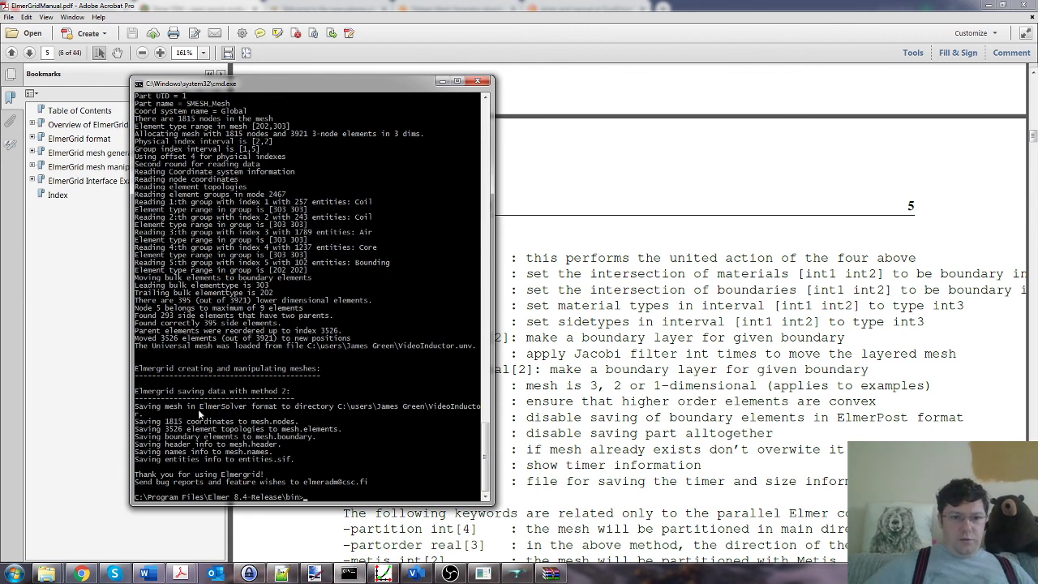
pyautogui.scroll(5, 200, 416)
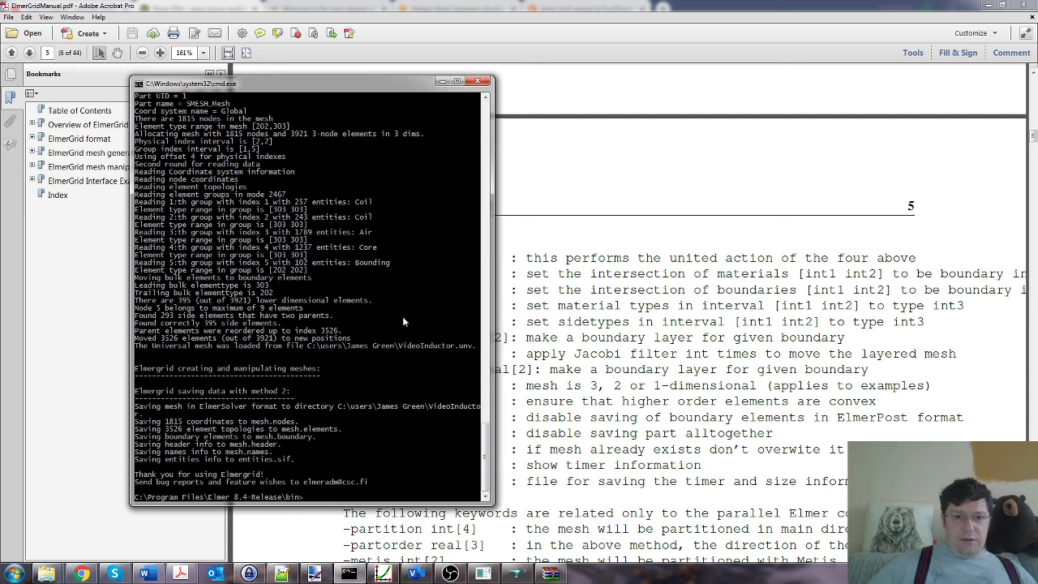
# - Start ElmerGUI and load the Elmer mesh from the VideoInductor folder in the user's home directory
pyautogui.click(15, 573)
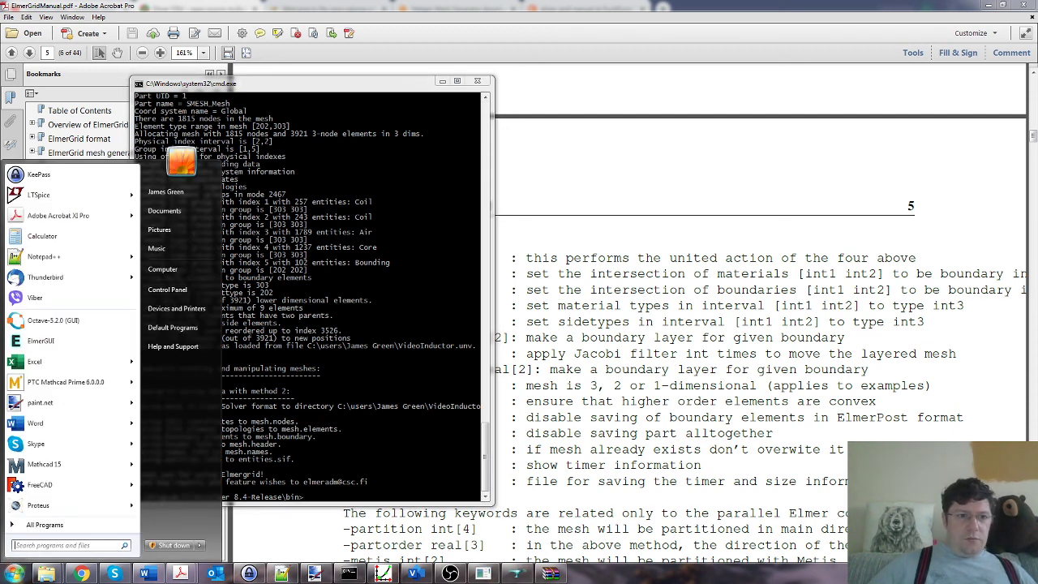
pyautogui.click(60, 344)
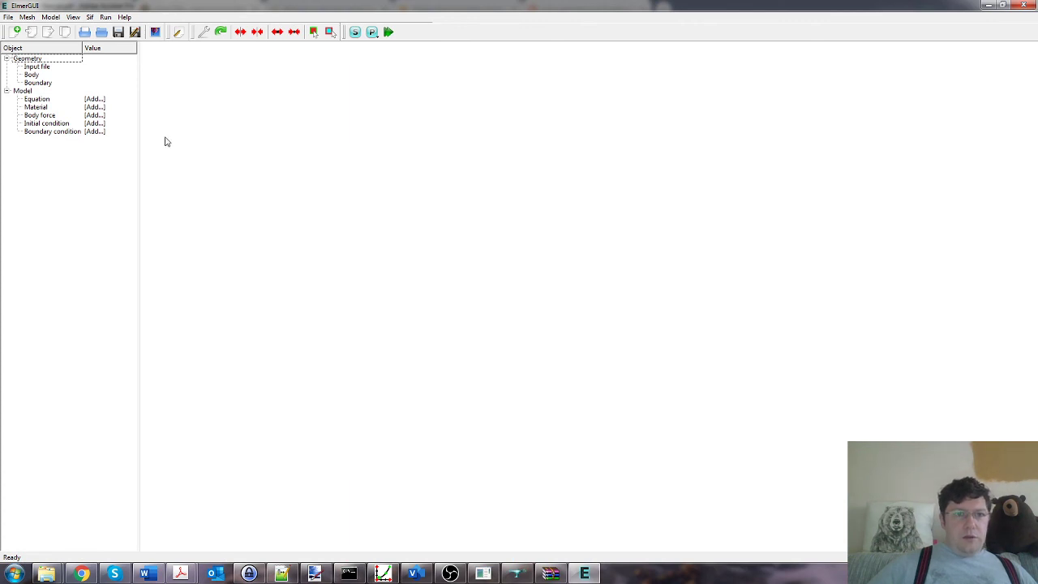
pyautogui.click(8, 18)
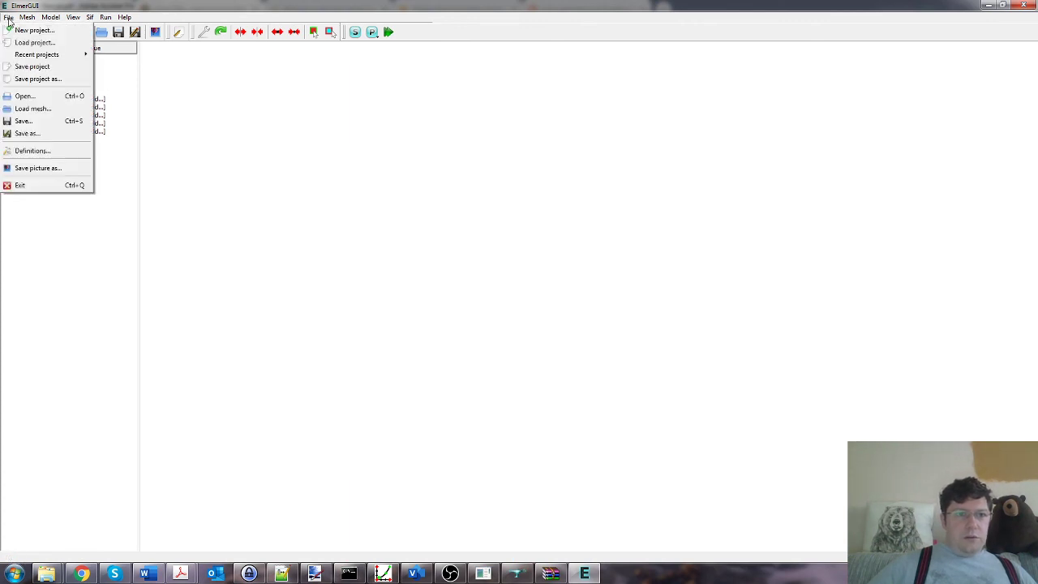
pyautogui.click(31, 108)
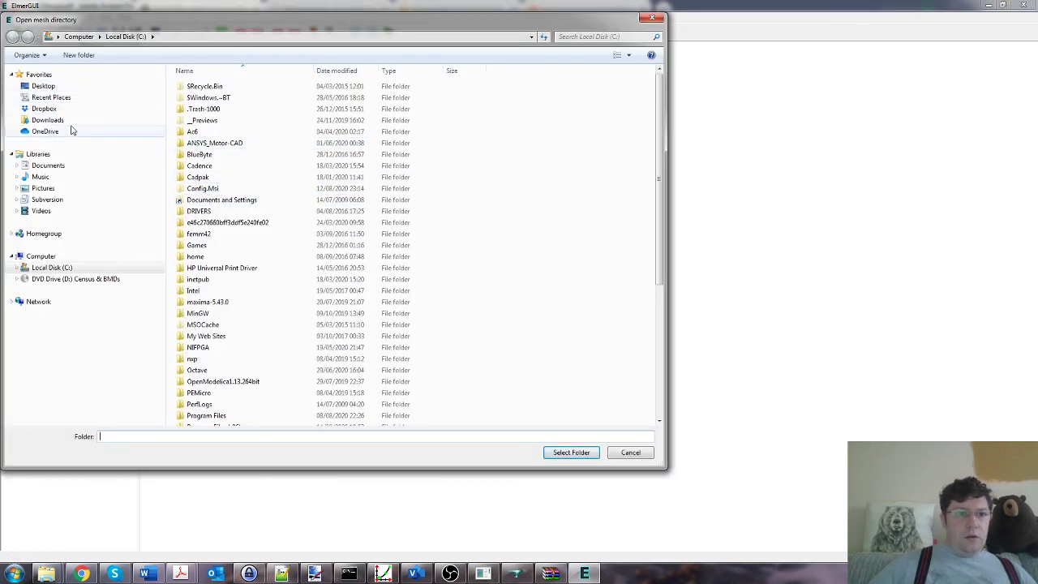
pyautogui.click(49, 86)
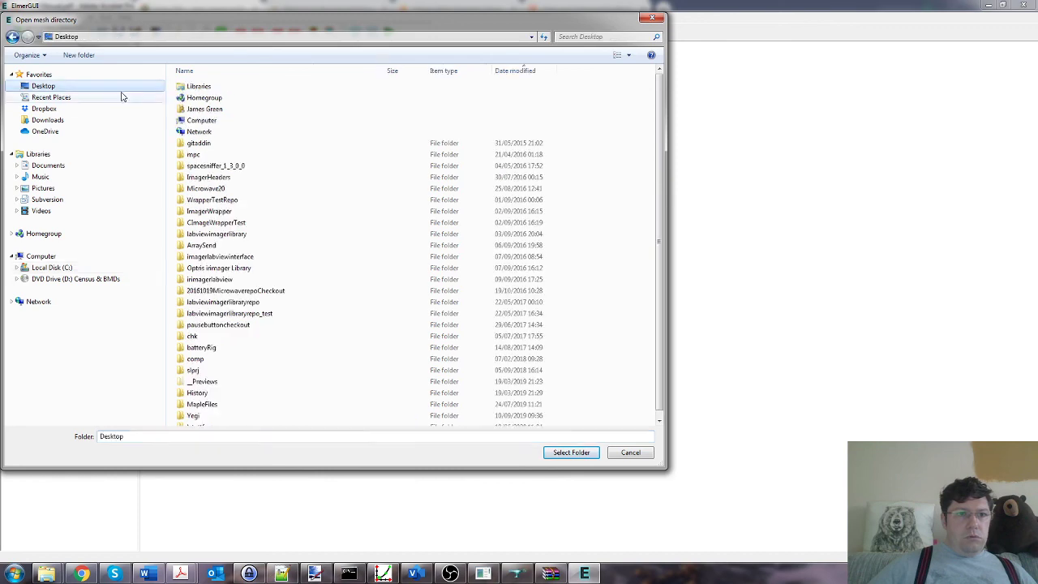
pyautogui.click(198, 98)
pyautogui.doubleClick(201, 110)
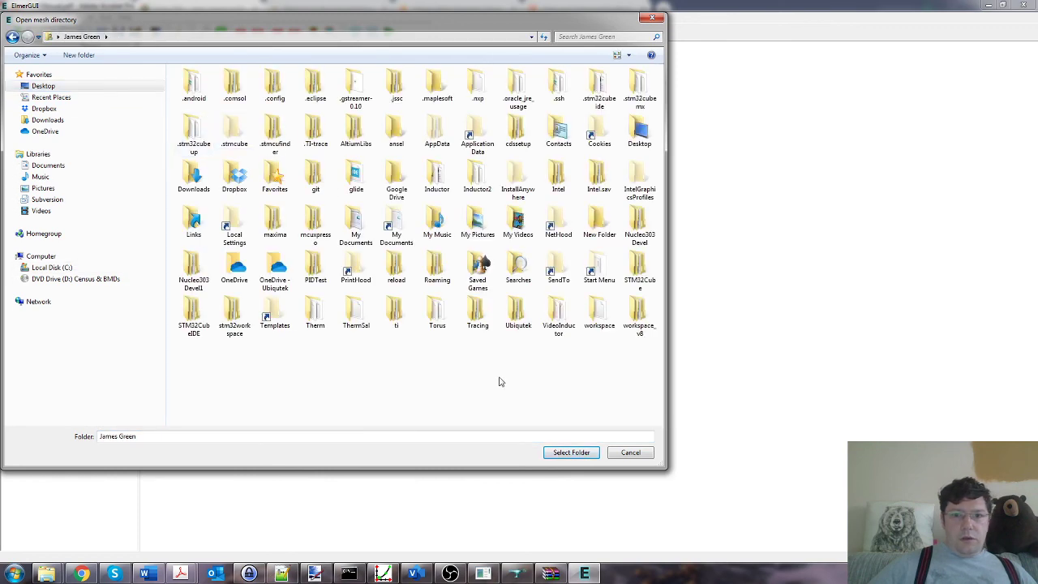
pyautogui.click(558, 320)
pyautogui.click(571, 452)
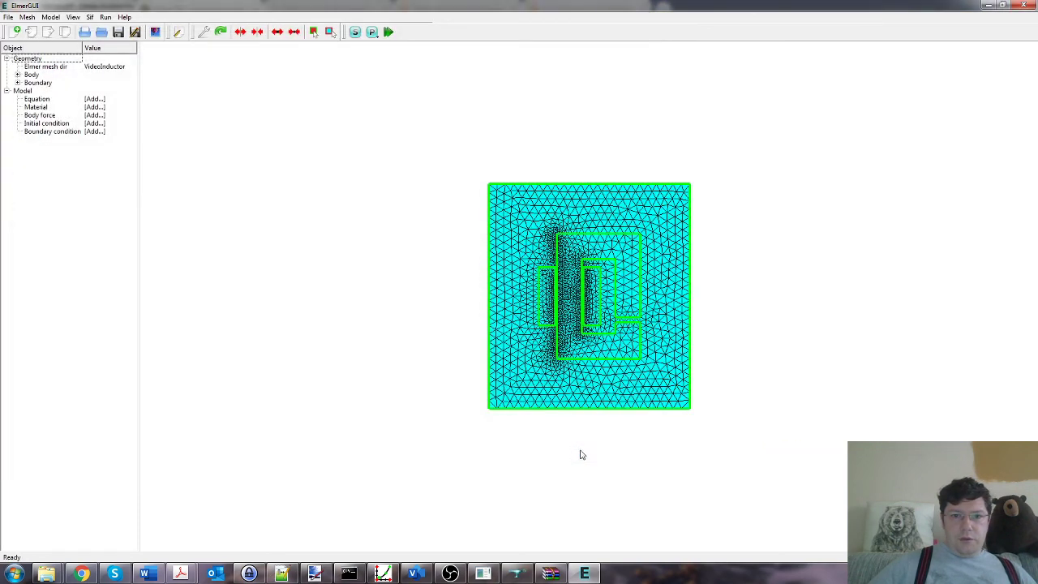
# - Inspect the loaded inductor mesh up close and from several angles, and reset the model view
pyautogui.scroll(4, 622, 292)
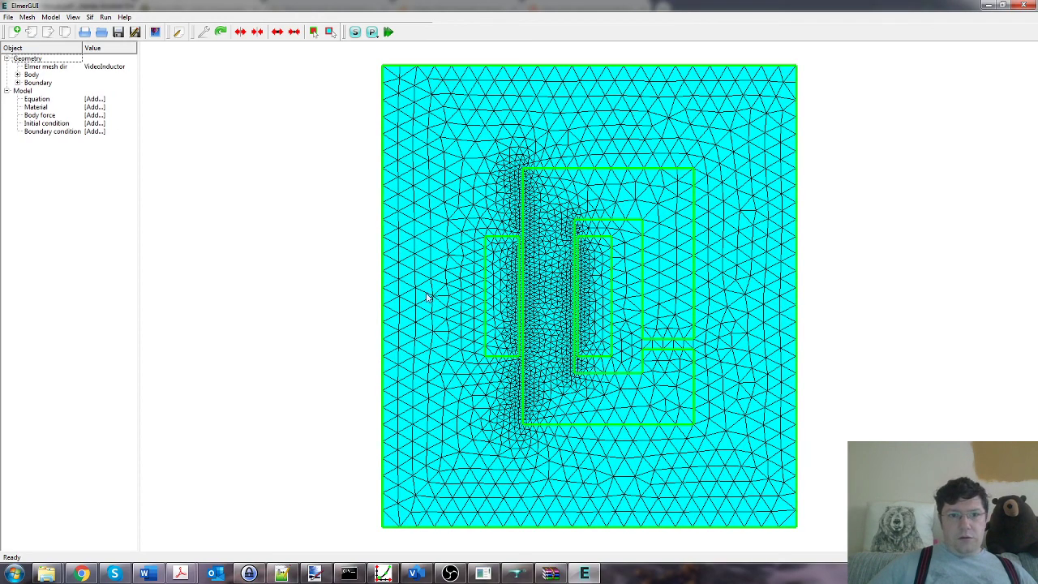
pyautogui.moveTo(343, 354); pyautogui.dragTo(607, 412)
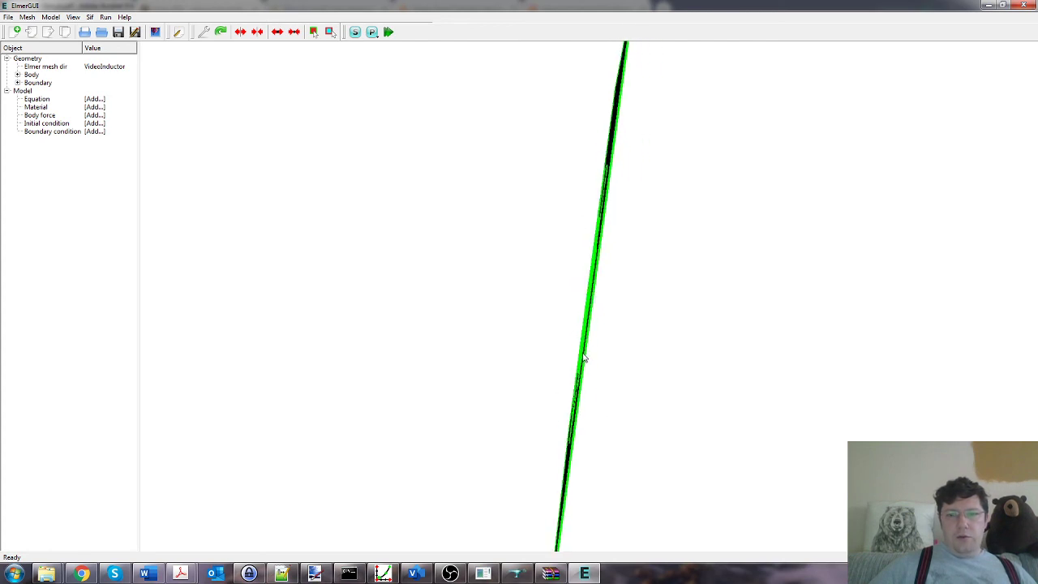
pyautogui.moveTo(607, 368); pyautogui.dragTo(450, 317)
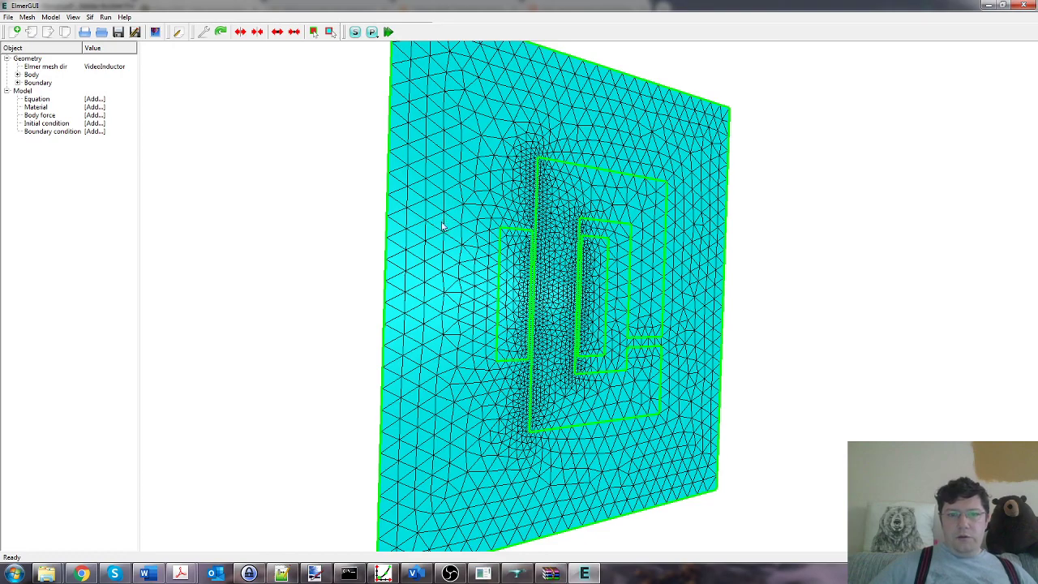
pyautogui.moveTo(411, 188); pyautogui.dragTo(396, 275)
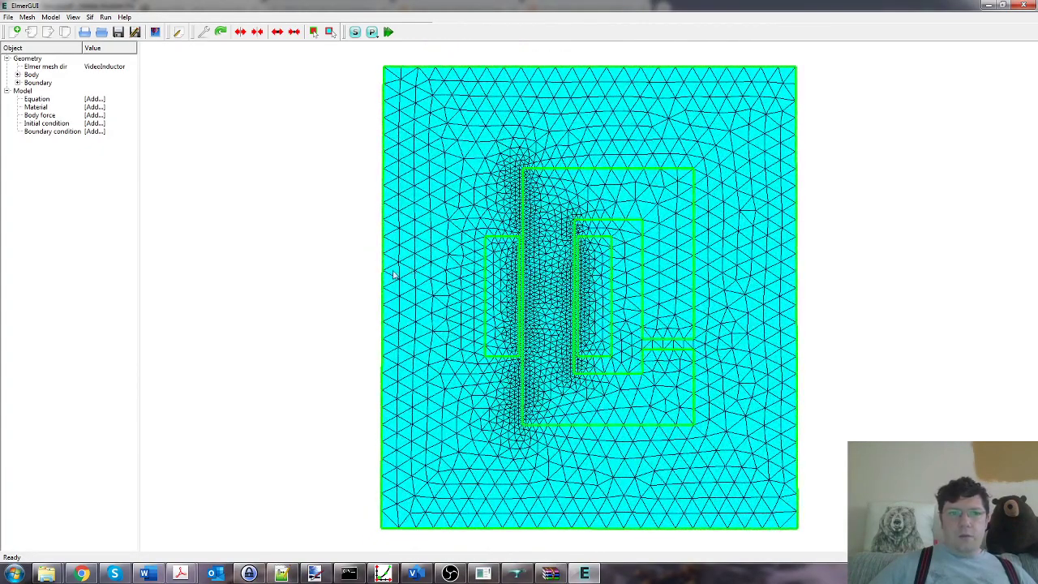
pyautogui.click(73, 17)
pyautogui.click(127, 222)
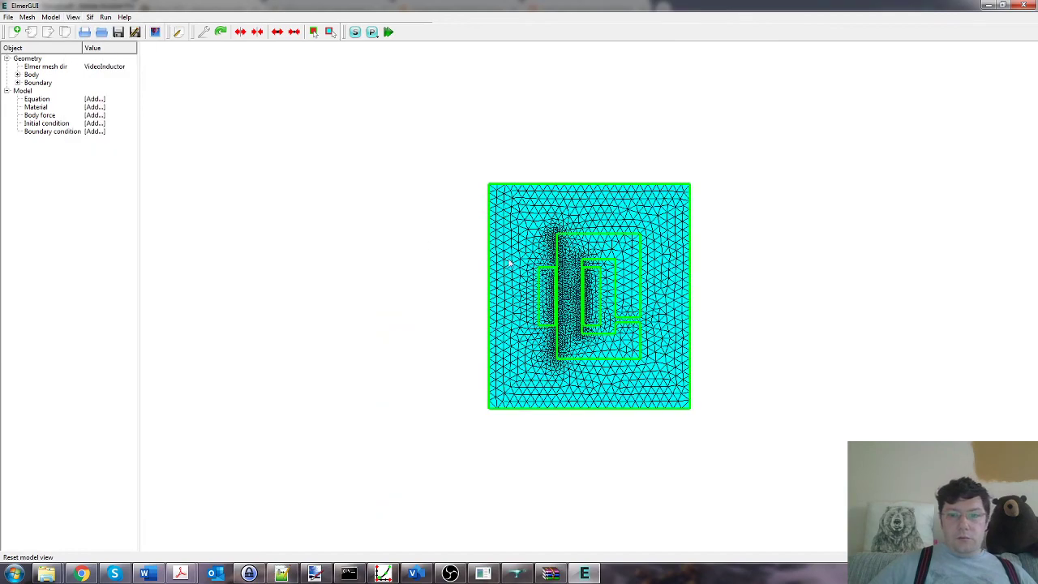
# - Expand the geometry's body and boundary groups to examine which bodies and boundaries the loaded mesh contains
pyautogui.scroll(5, 511, 263)
pyautogui.scroll(1, 621, 334)
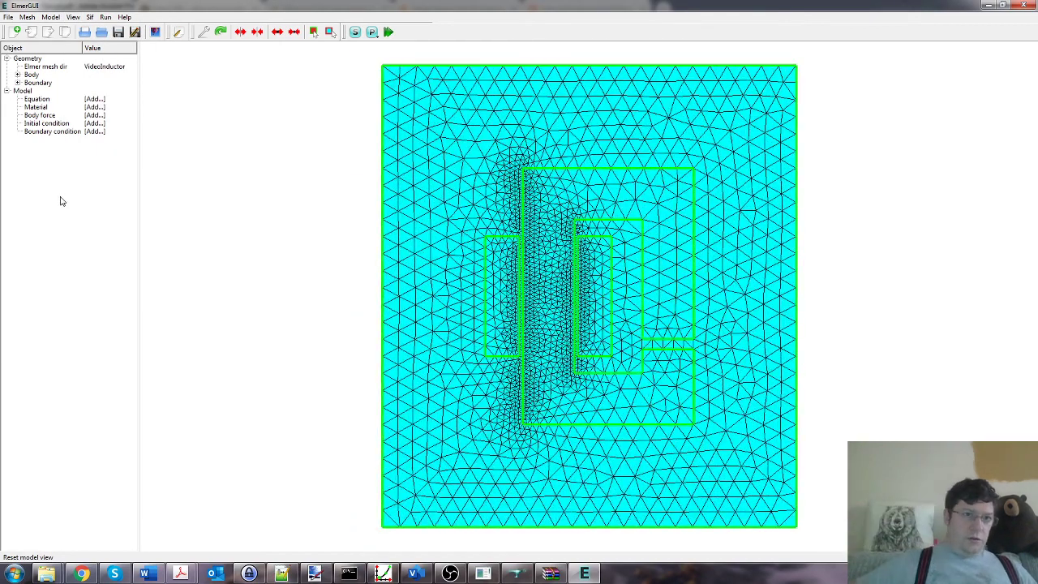
pyautogui.click(17, 74)
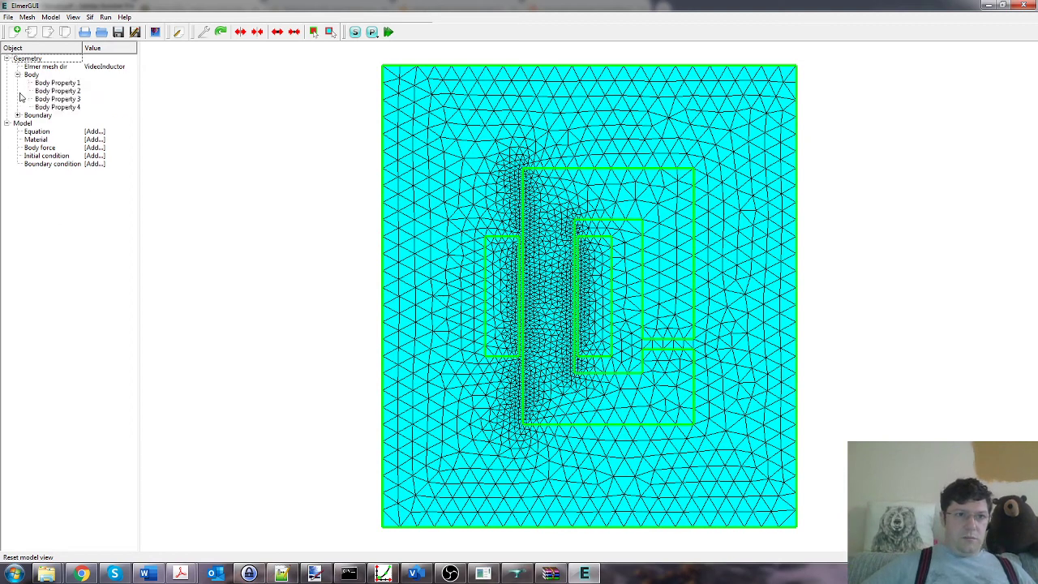
pyautogui.click(18, 115)
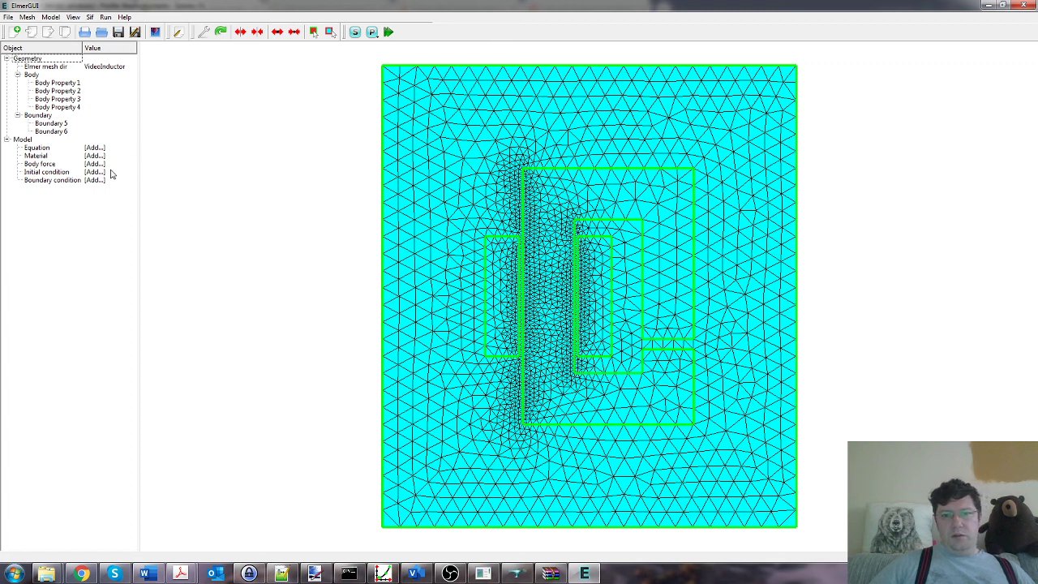
# - Save the ElmerGUI project in the VideoInductor folder, and save the mesh there again
pyautogui.click(8, 17)
pyautogui.click(32, 67)
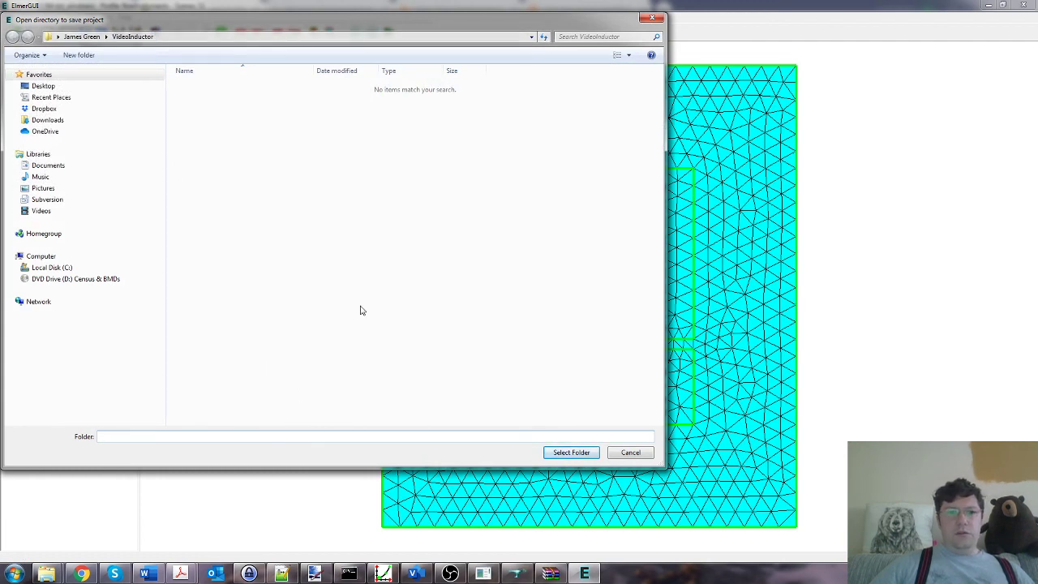
pyautogui.click(572, 452)
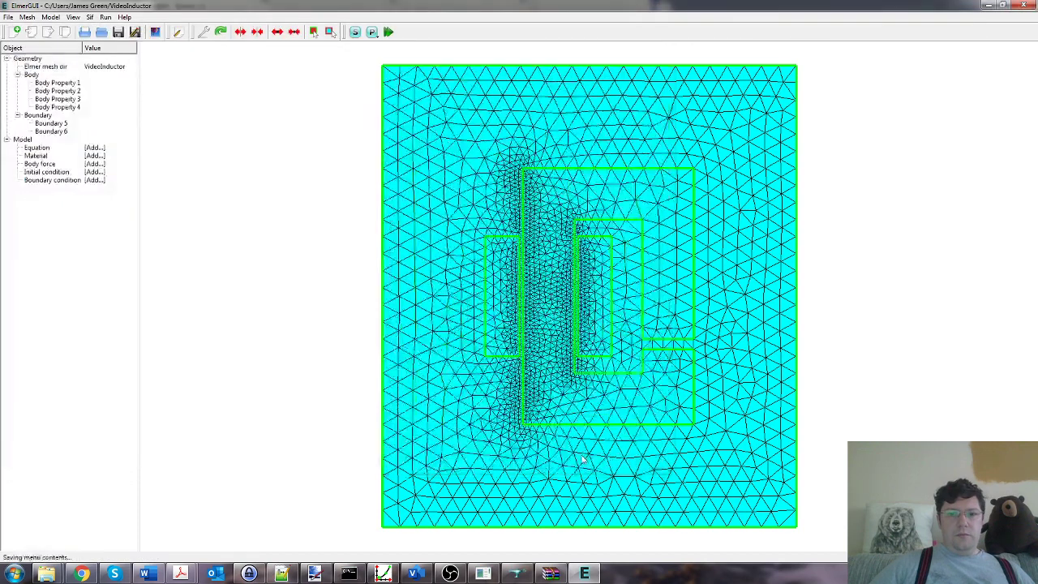
pyautogui.click(8, 17)
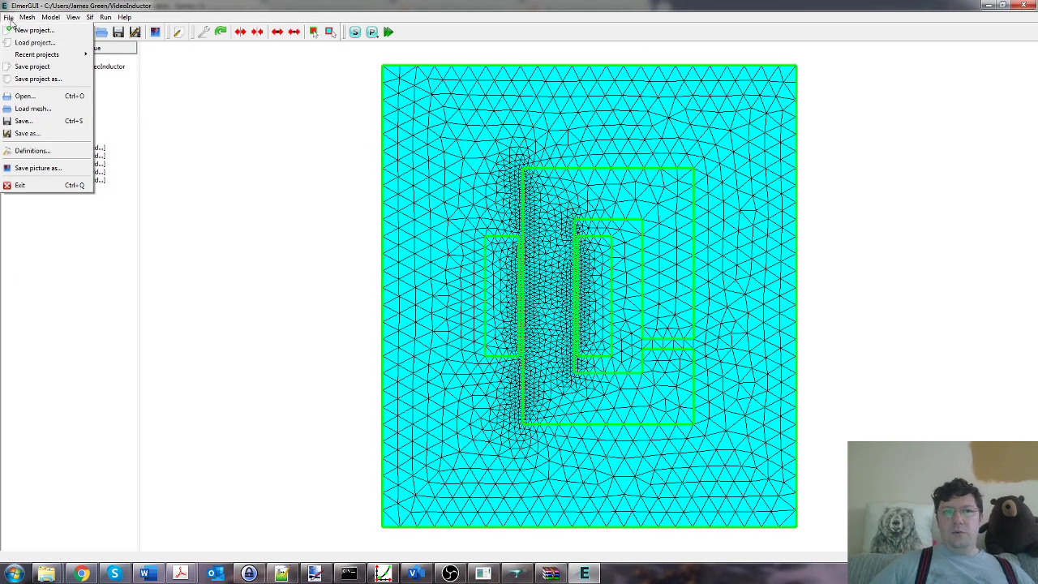
pyautogui.click(27, 122)
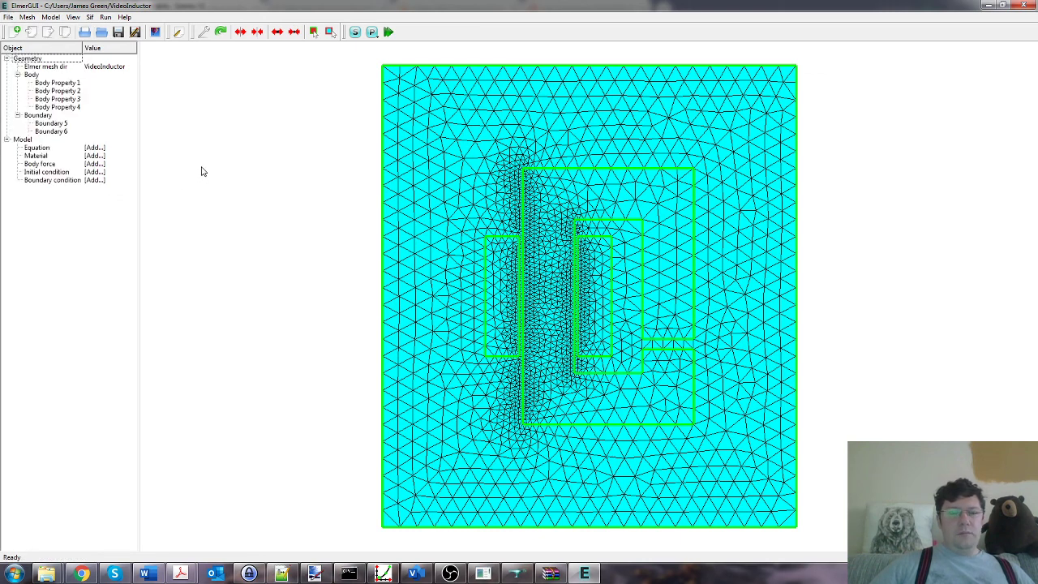